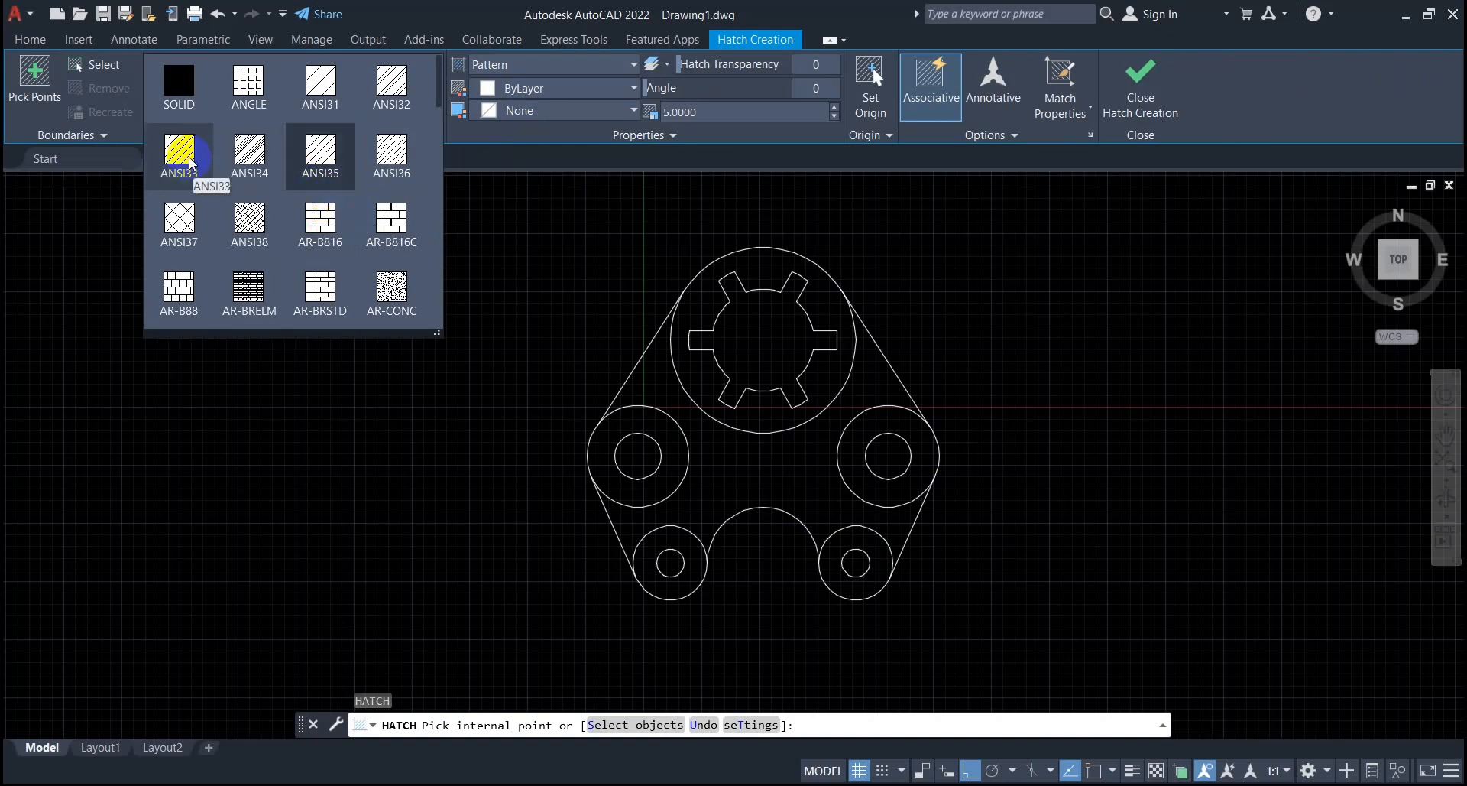
Hatch the plate body between the circles with the ANSI33 pattern.
{"action": "left_click", "coordinate": [191, 162]}
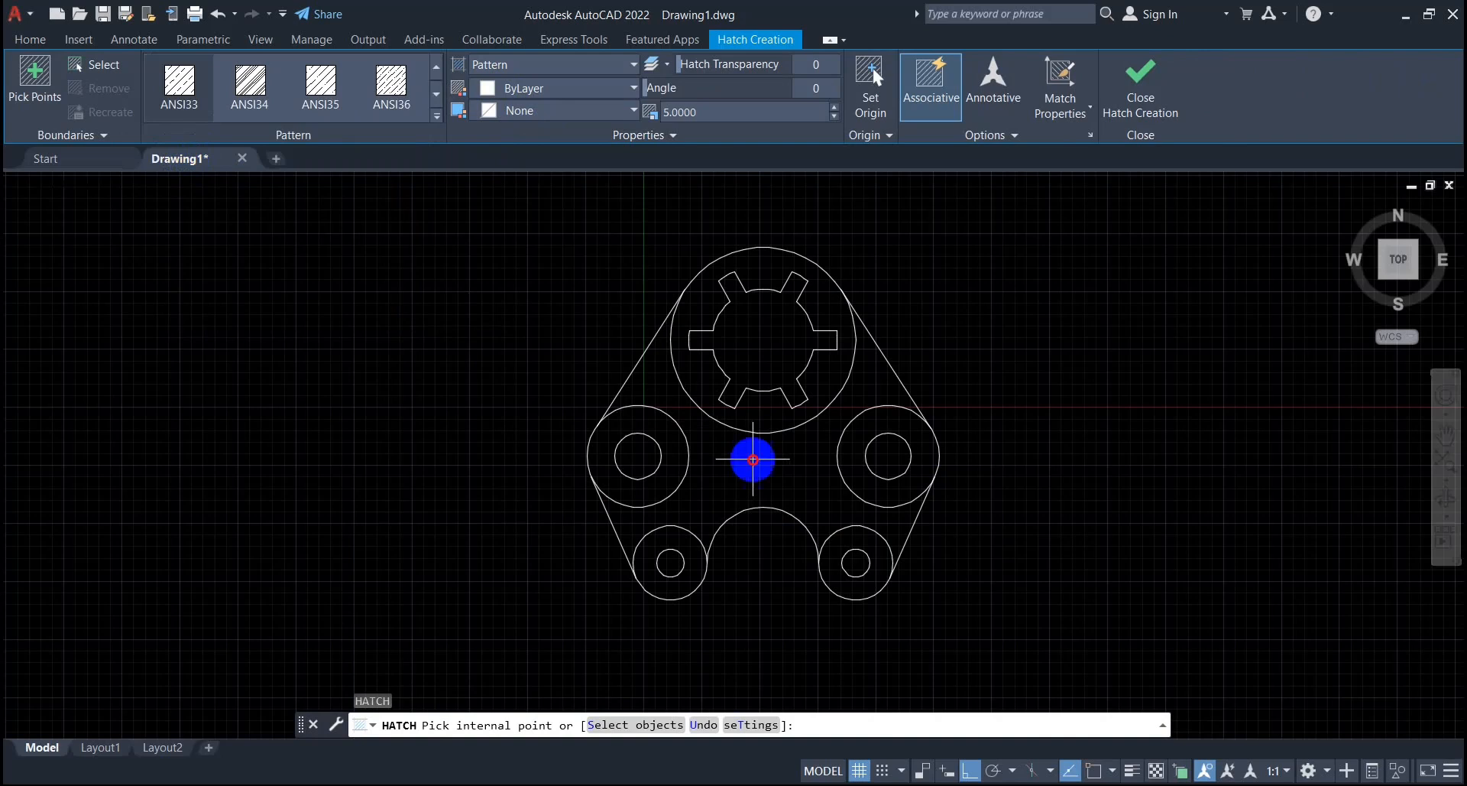
{"action": "left_click", "coordinate": [754, 459]}
{"action": "scroll", "coordinate": [754, 458], "scroll_direction": "up", "scroll_amount": 6}
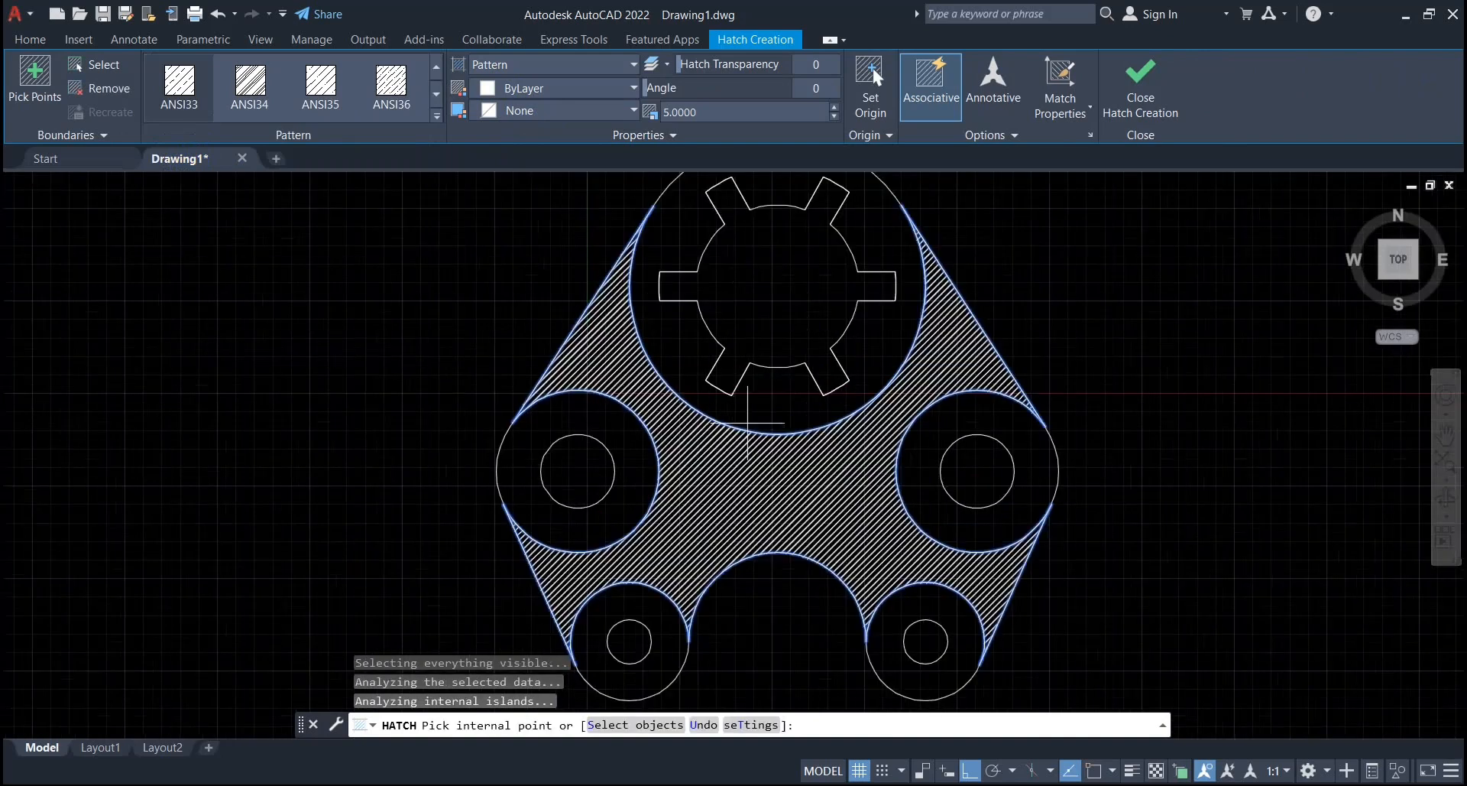
{"action": "scroll", "coordinate": [732, 435], "scroll_direction": "down", "scroll_amount": 6}
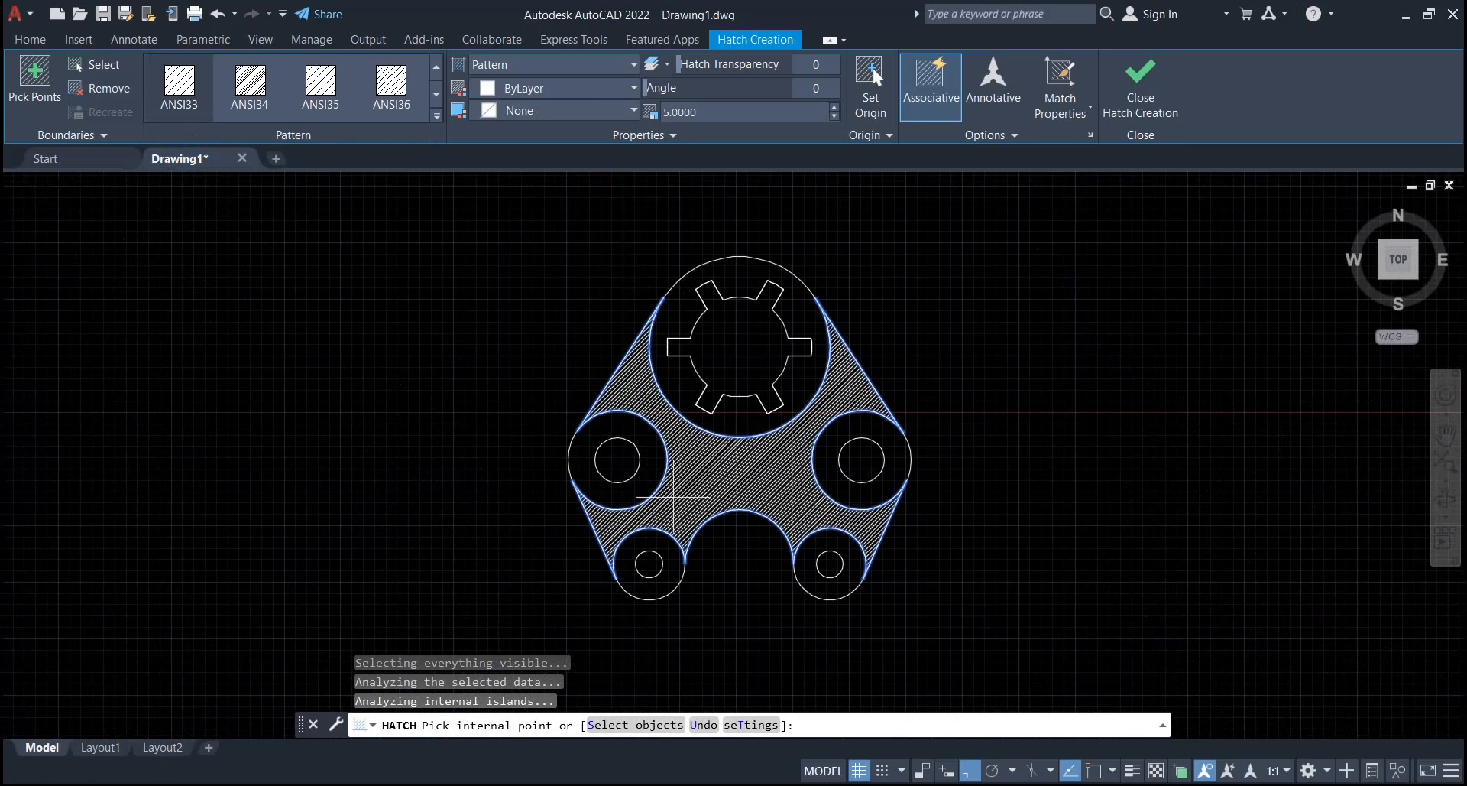
Set the hatch pattern scale to 10 and finish the hatch.
{"action": "scroll", "coordinate": [724, 457], "scroll_direction": "up", "scroll_amount": 2}
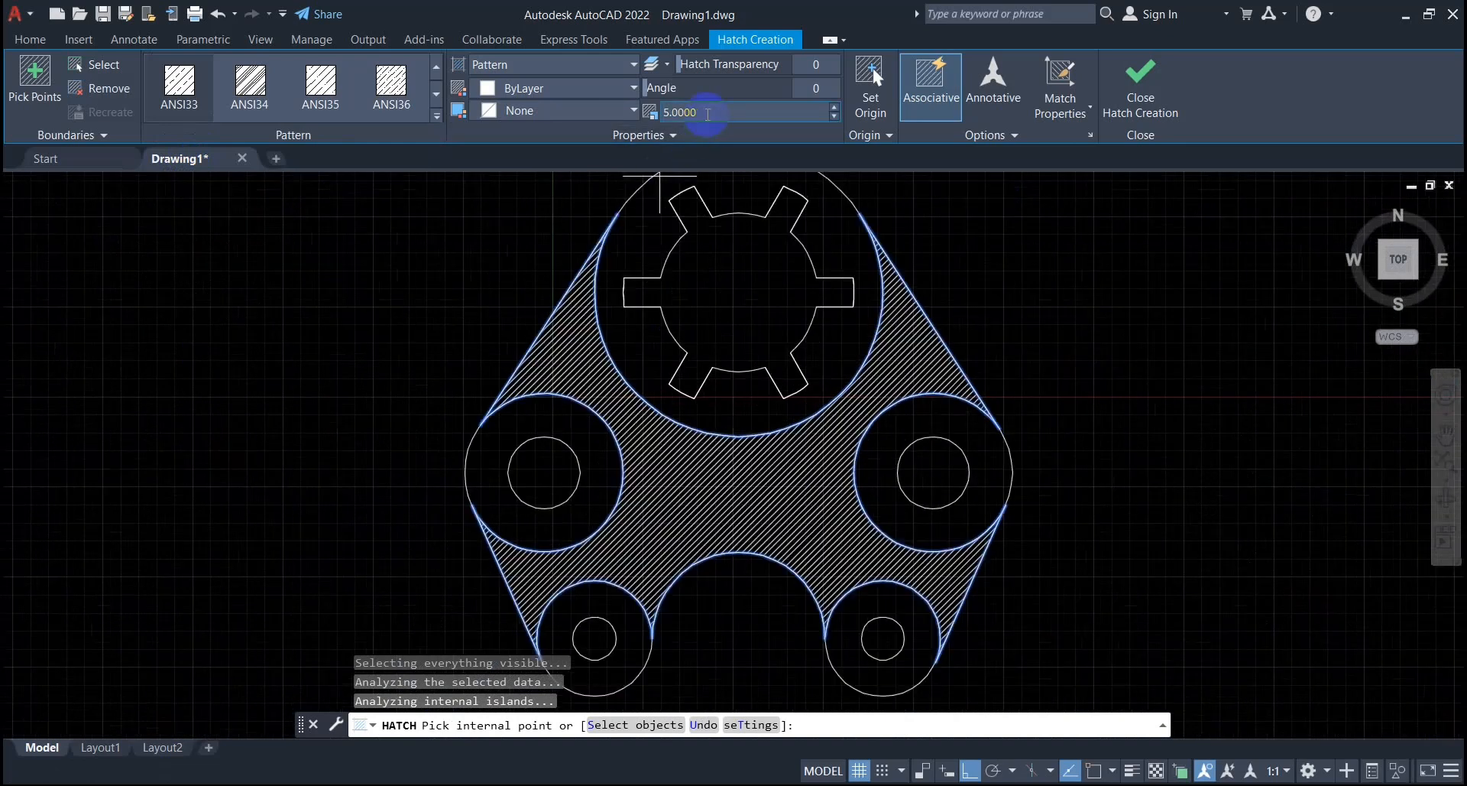
{"action": "left_click", "coordinate": [703, 114]}
{"action": "type", "text": "1"}
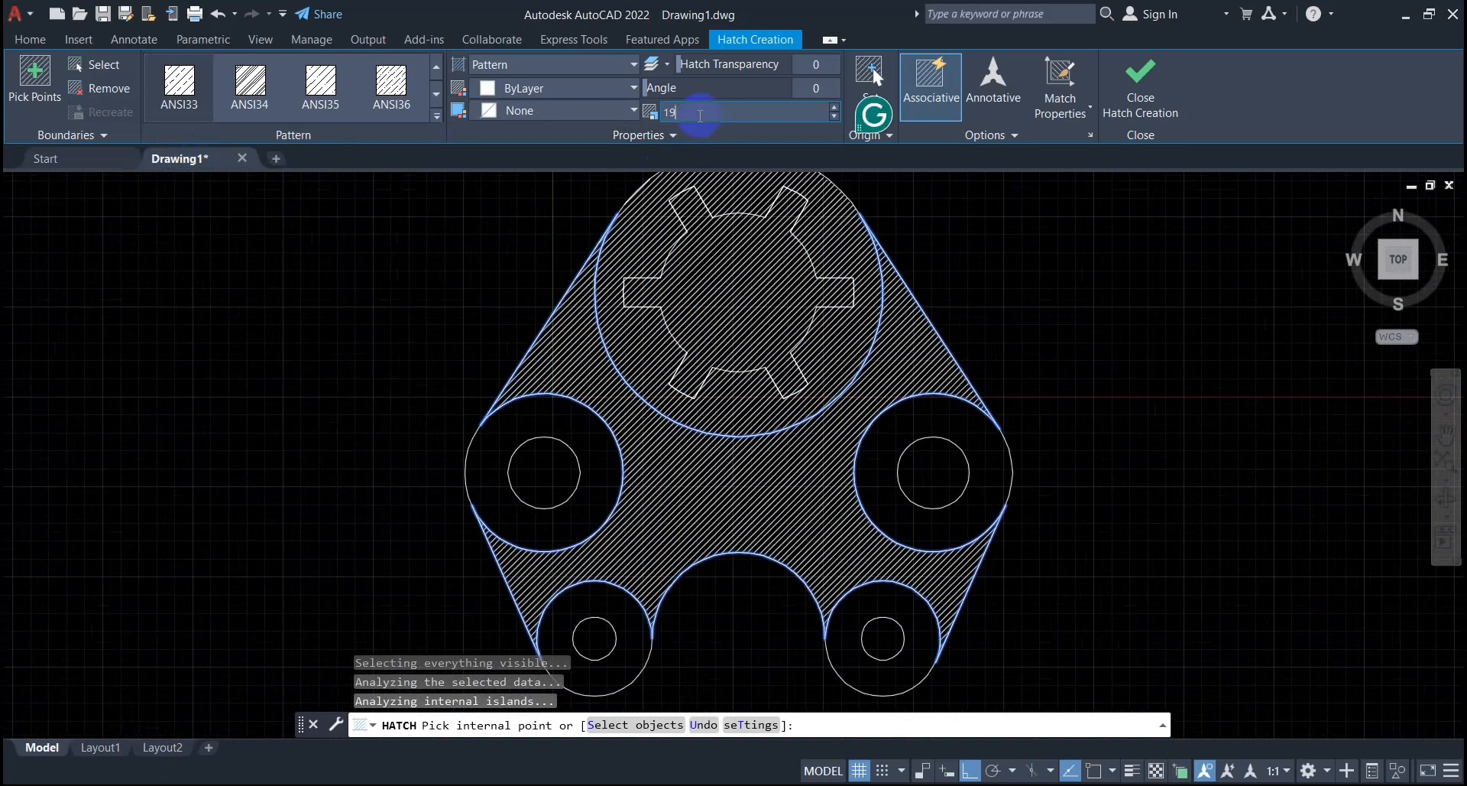
{"action": "type", "text": "0"}
{"action": "key", "text": "Return"}
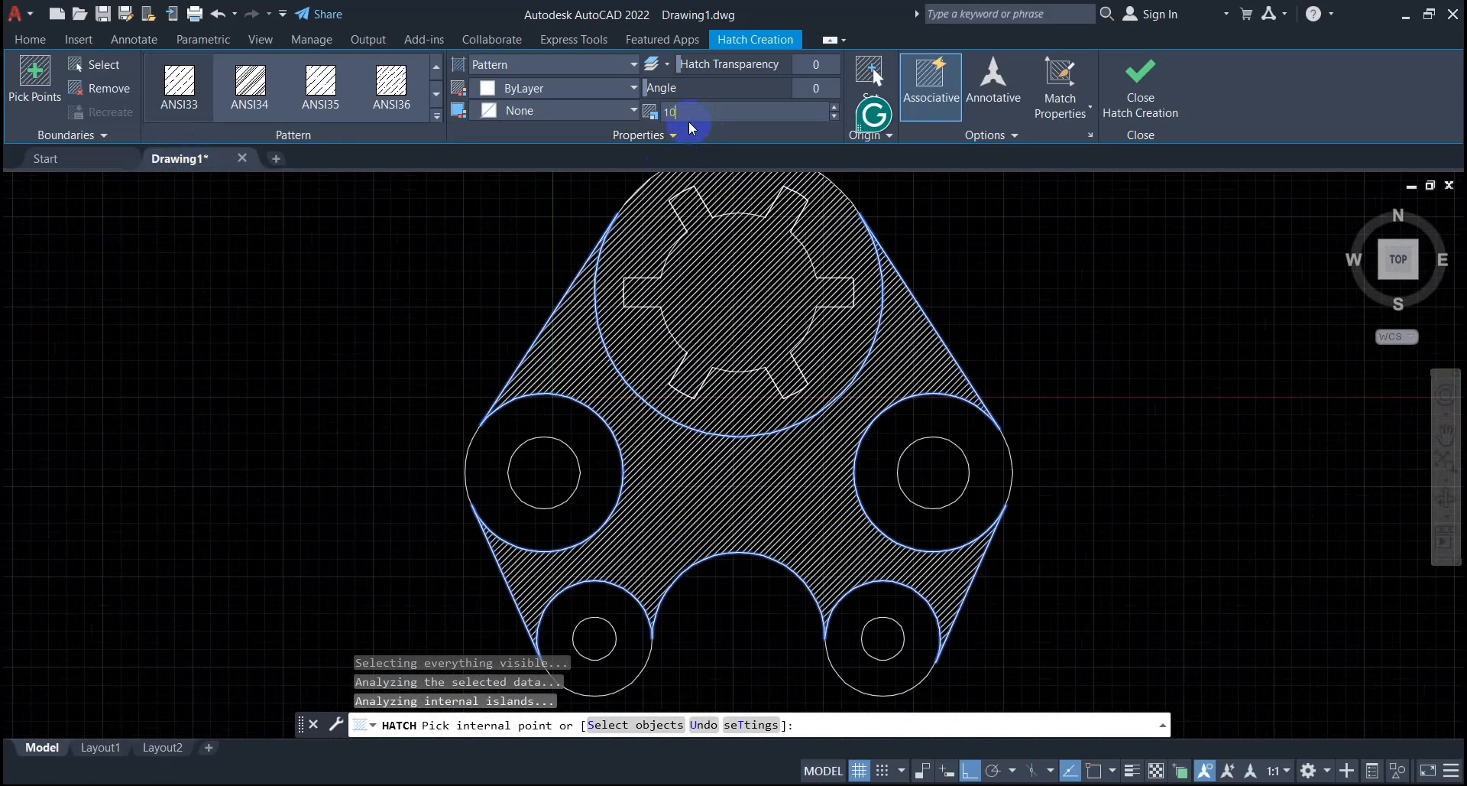
{"action": "scroll", "coordinate": [667, 397], "scroll_direction": "down", "scroll_amount": 2}
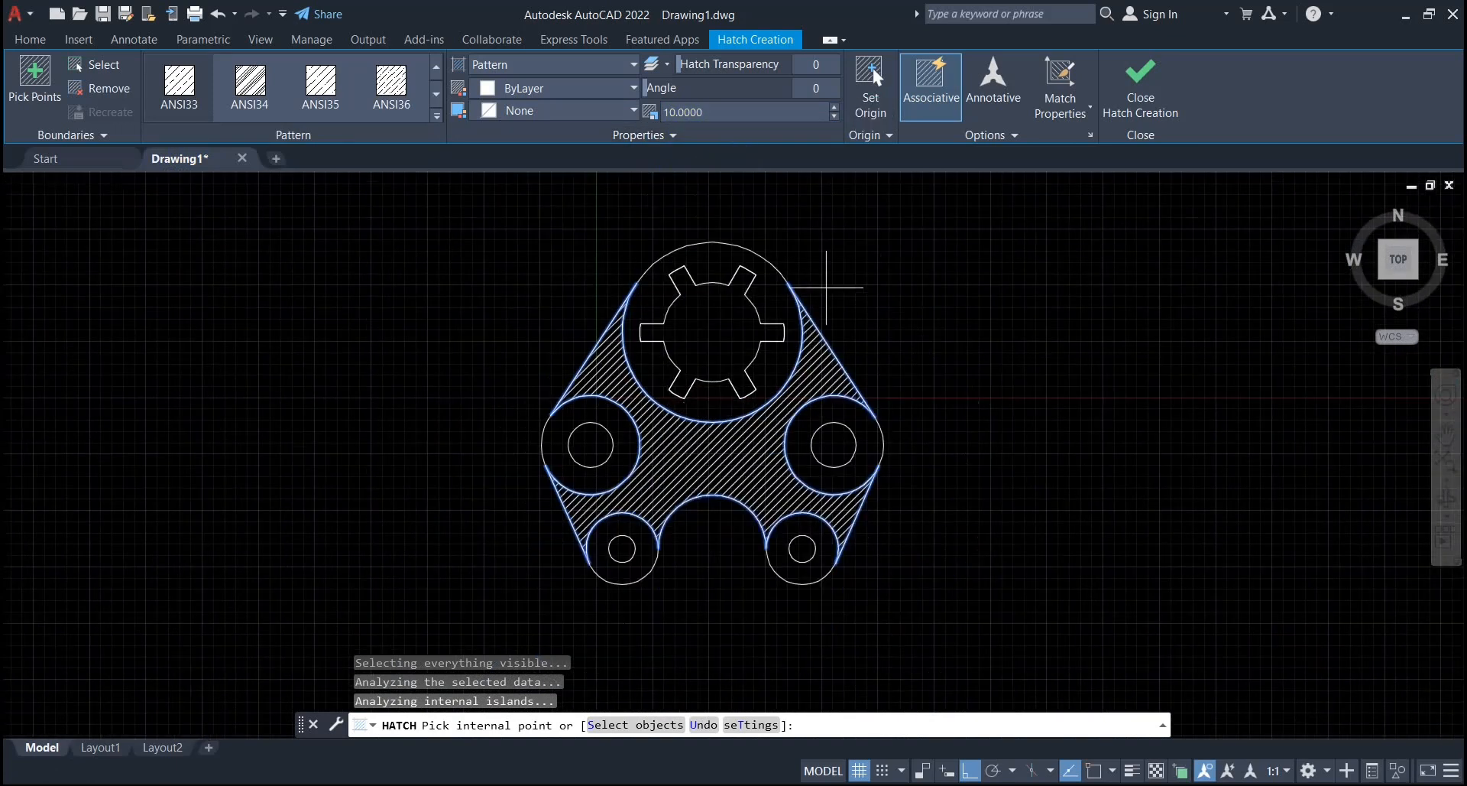
{"action": "key", "text": "Return"}
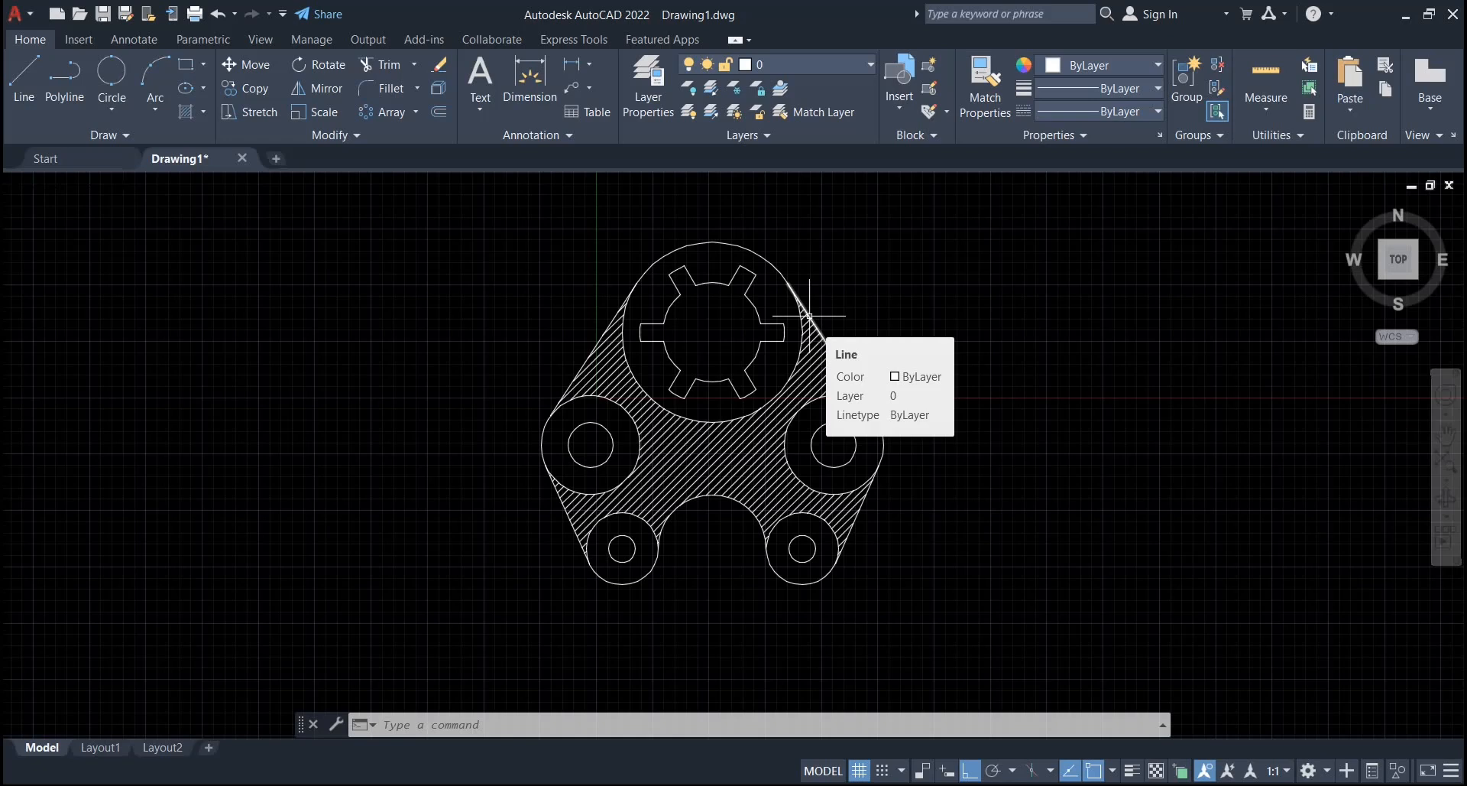
Add a vertical linear dimension from the large top circle's centre to the middle-left circle's centre, placed left of the part.
{"action": "left_click", "coordinate": [587, 71]}
{"action": "left_click", "coordinate": [605, 119]}
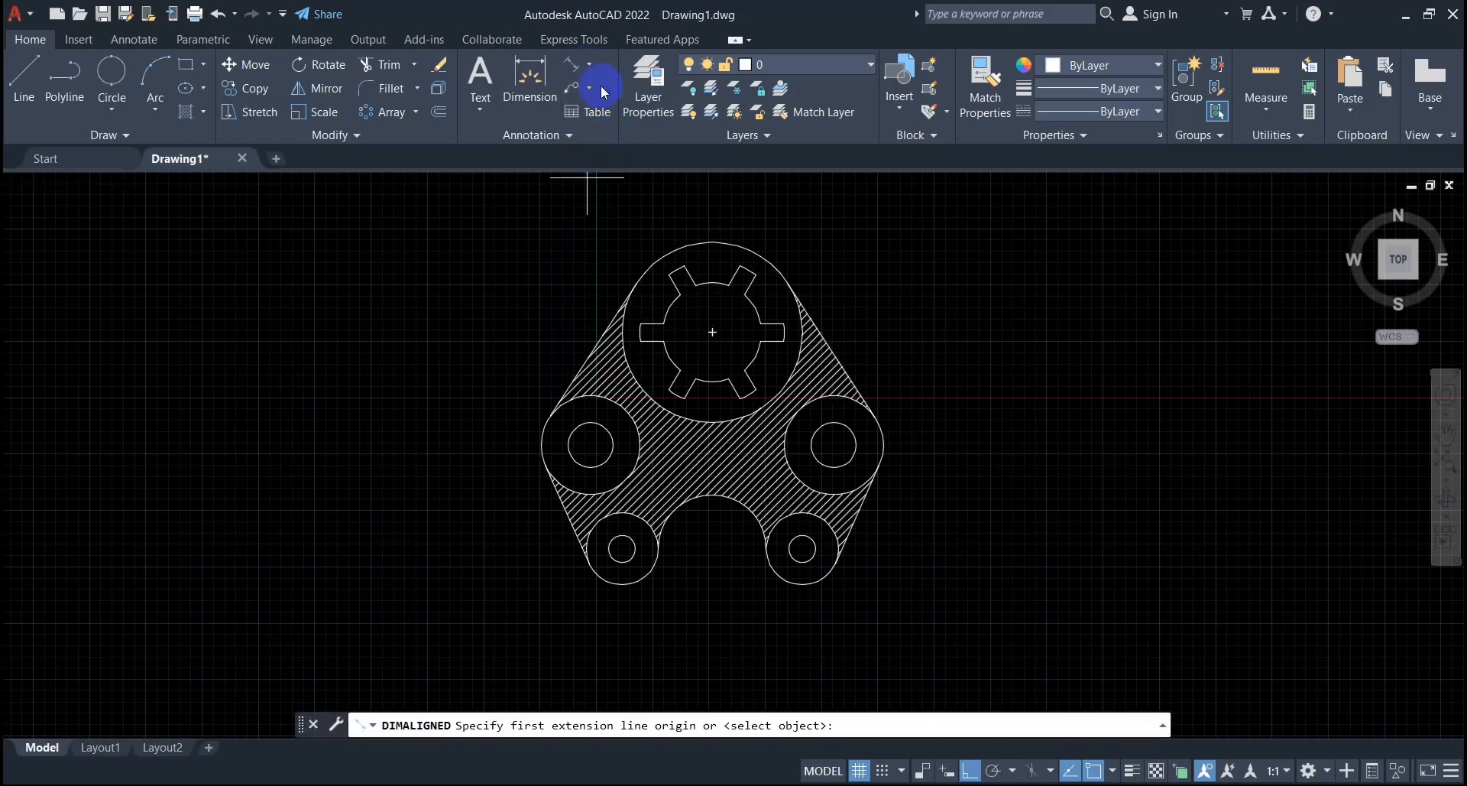
{"action": "left_click", "coordinate": [593, 69]}
{"action": "left_click", "coordinate": [611, 98]}
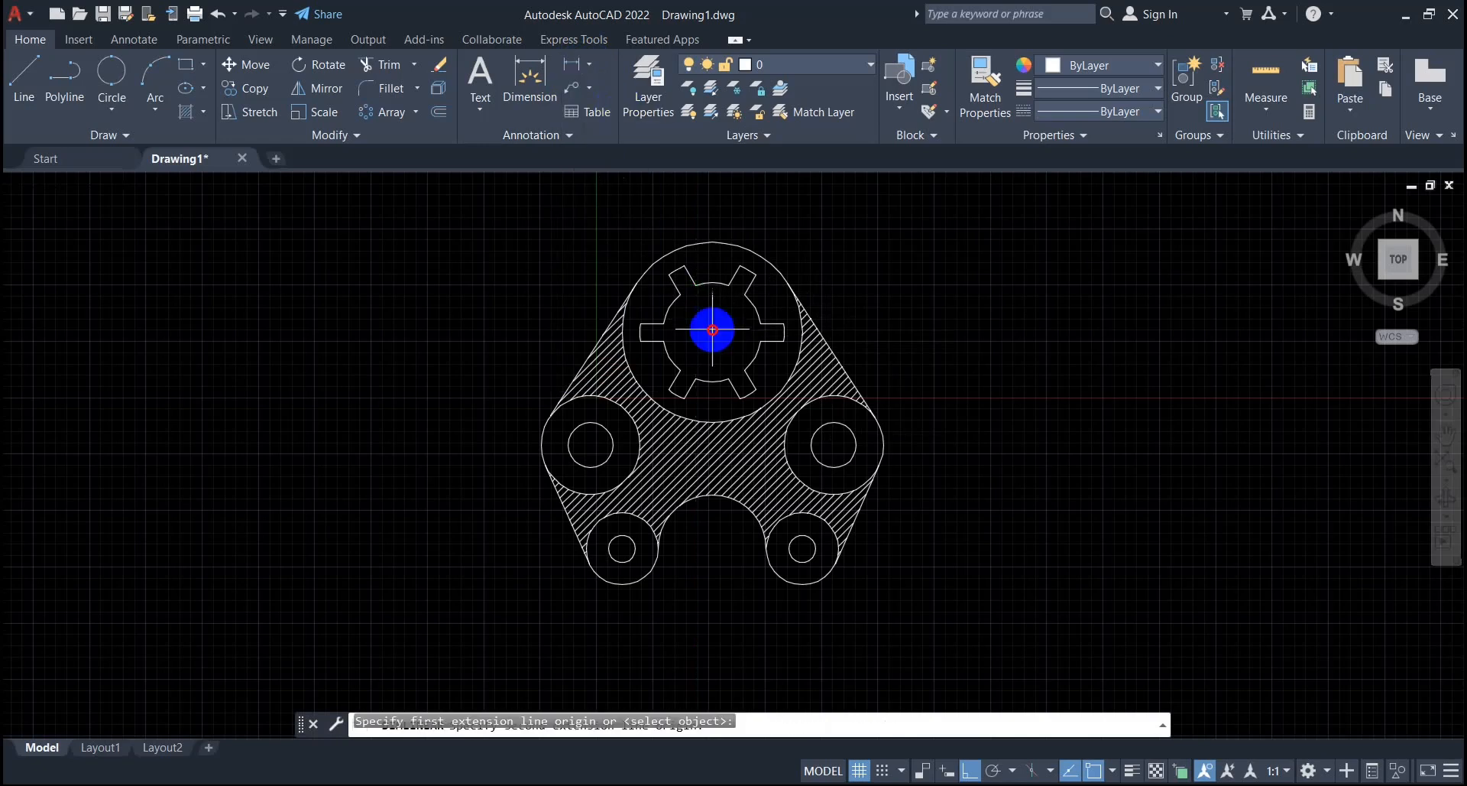
{"action": "left_click", "coordinate": [713, 332]}
{"action": "left_click", "coordinate": [590, 444]}
{"action": "left_click", "coordinate": [485, 414]}
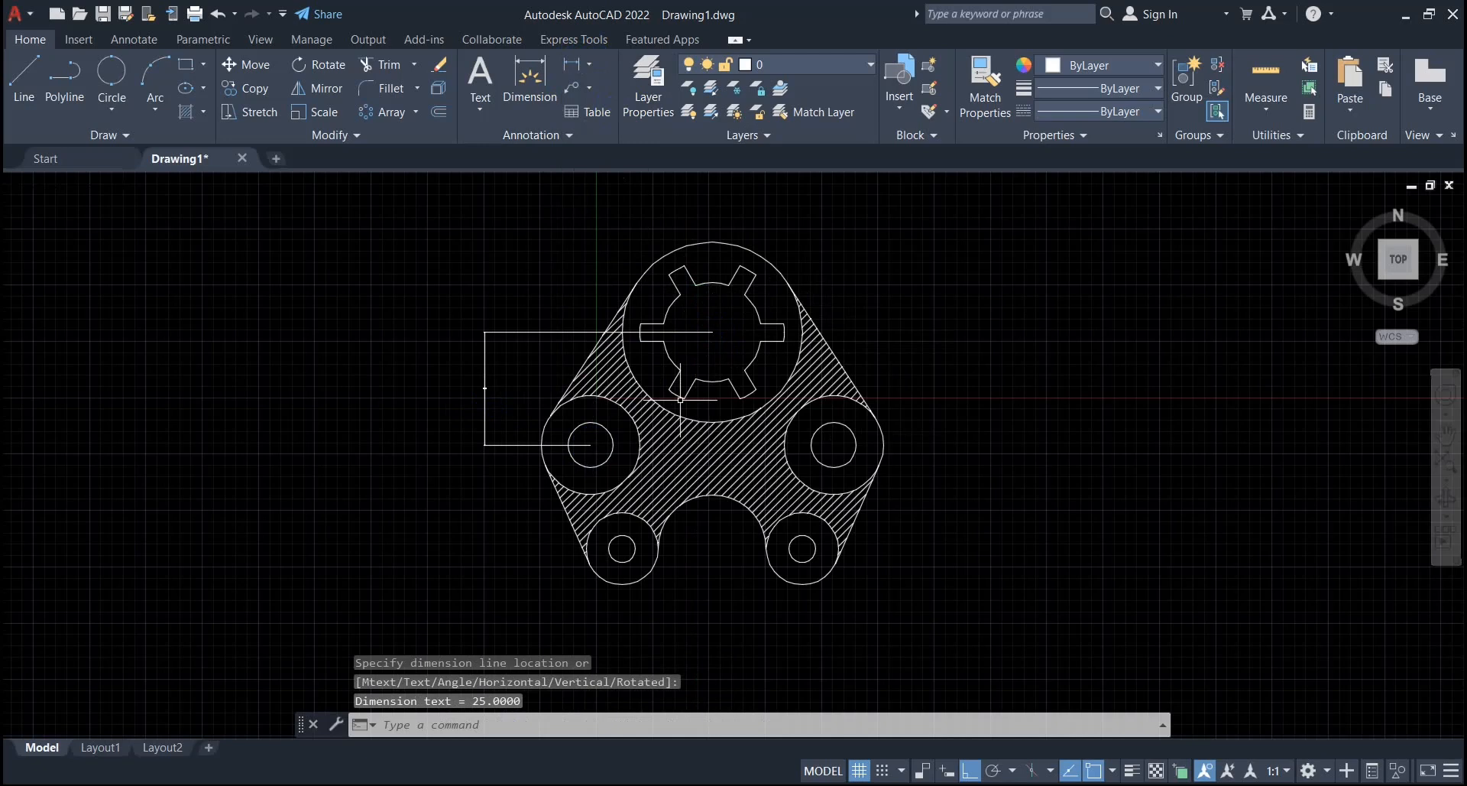
Set the arrow size of the Standard dimension style to 2.
{"action": "type", "text": "d"}
{"action": "key", "text": "Return"}
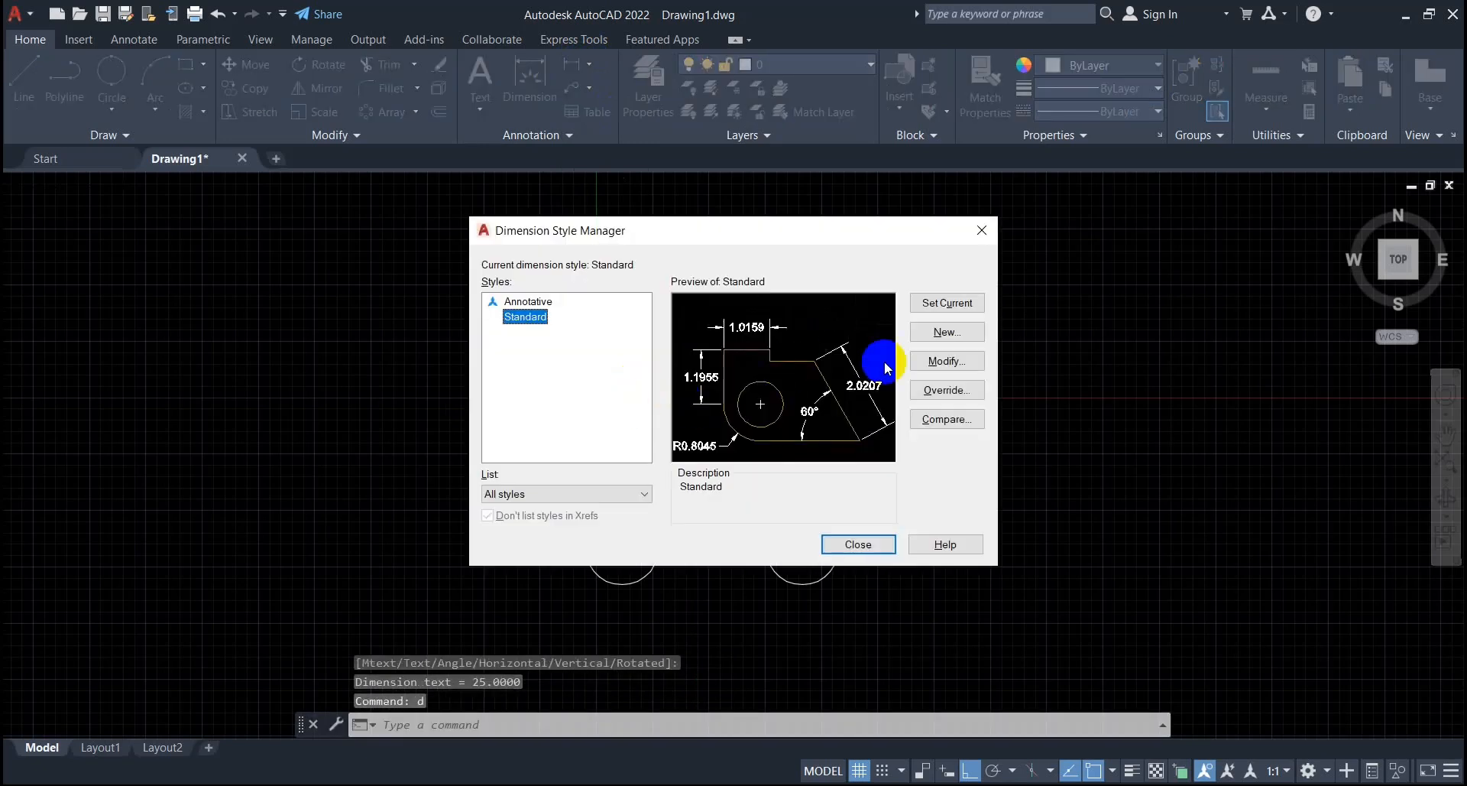
{"action": "left_click", "coordinate": [962, 372]}
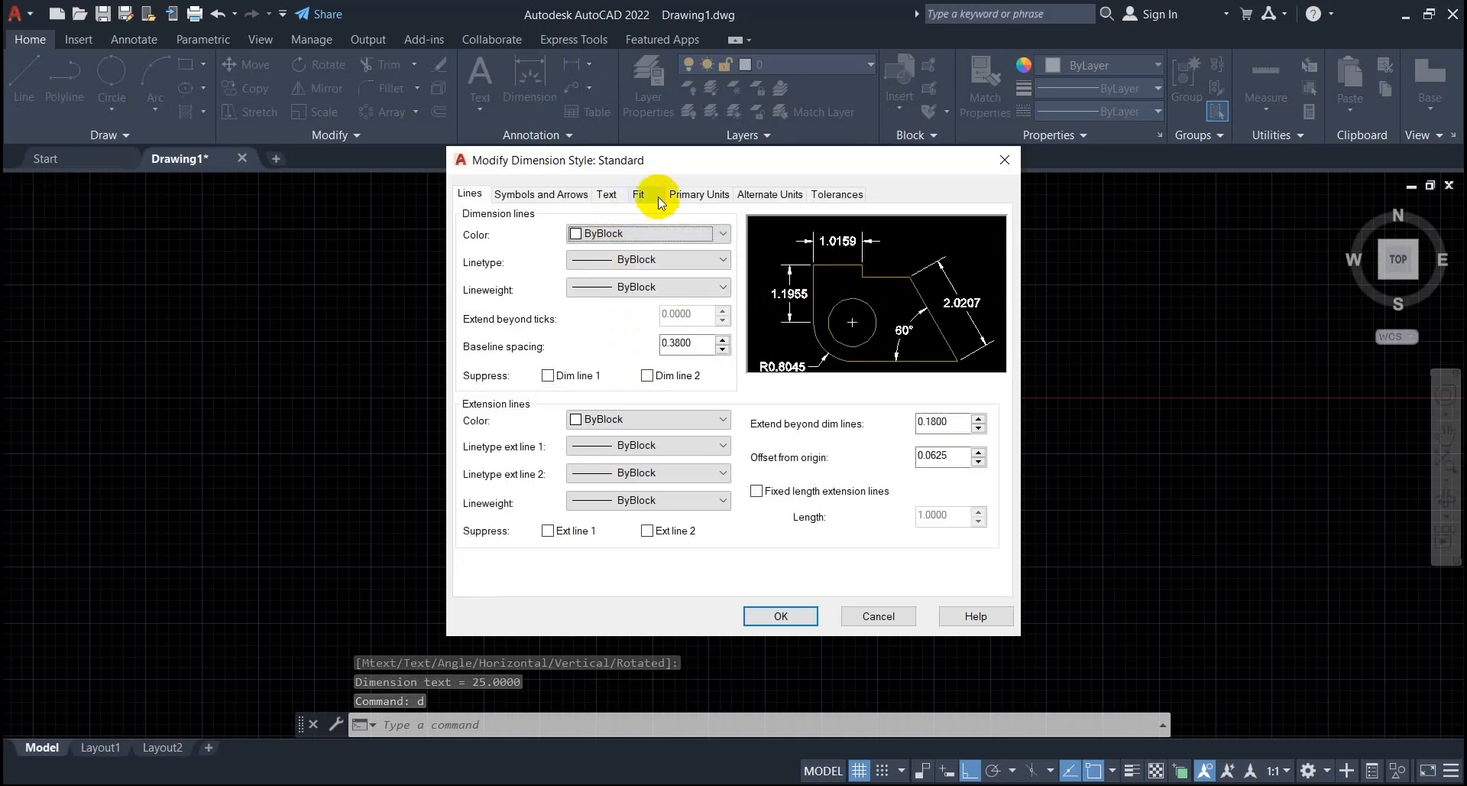
{"action": "left_click", "coordinate": [636, 235]}
{"action": "left_click", "coordinate": [636, 235]}
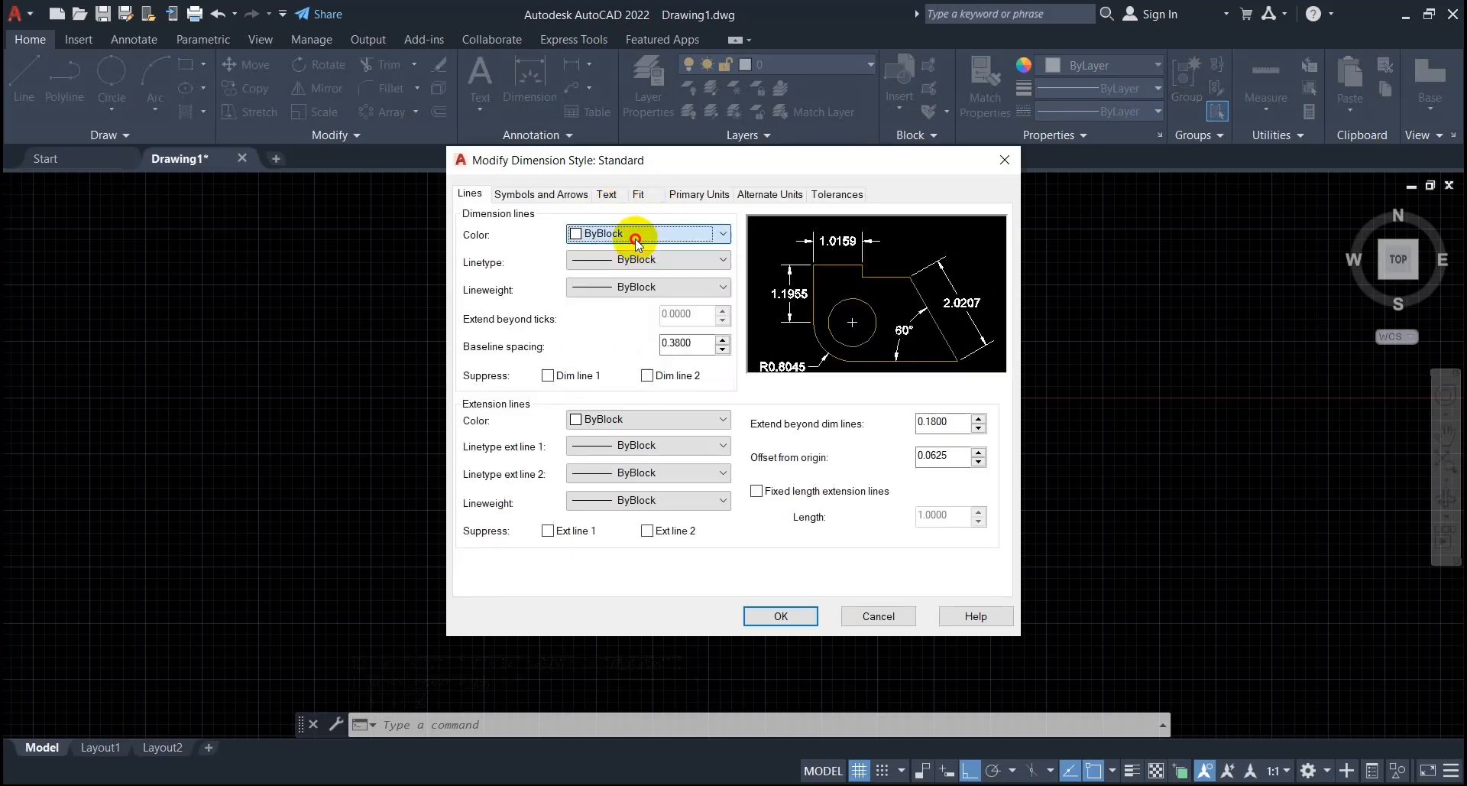
{"action": "left_click", "coordinate": [615, 195]}
{"action": "left_click", "coordinate": [512, 195]}
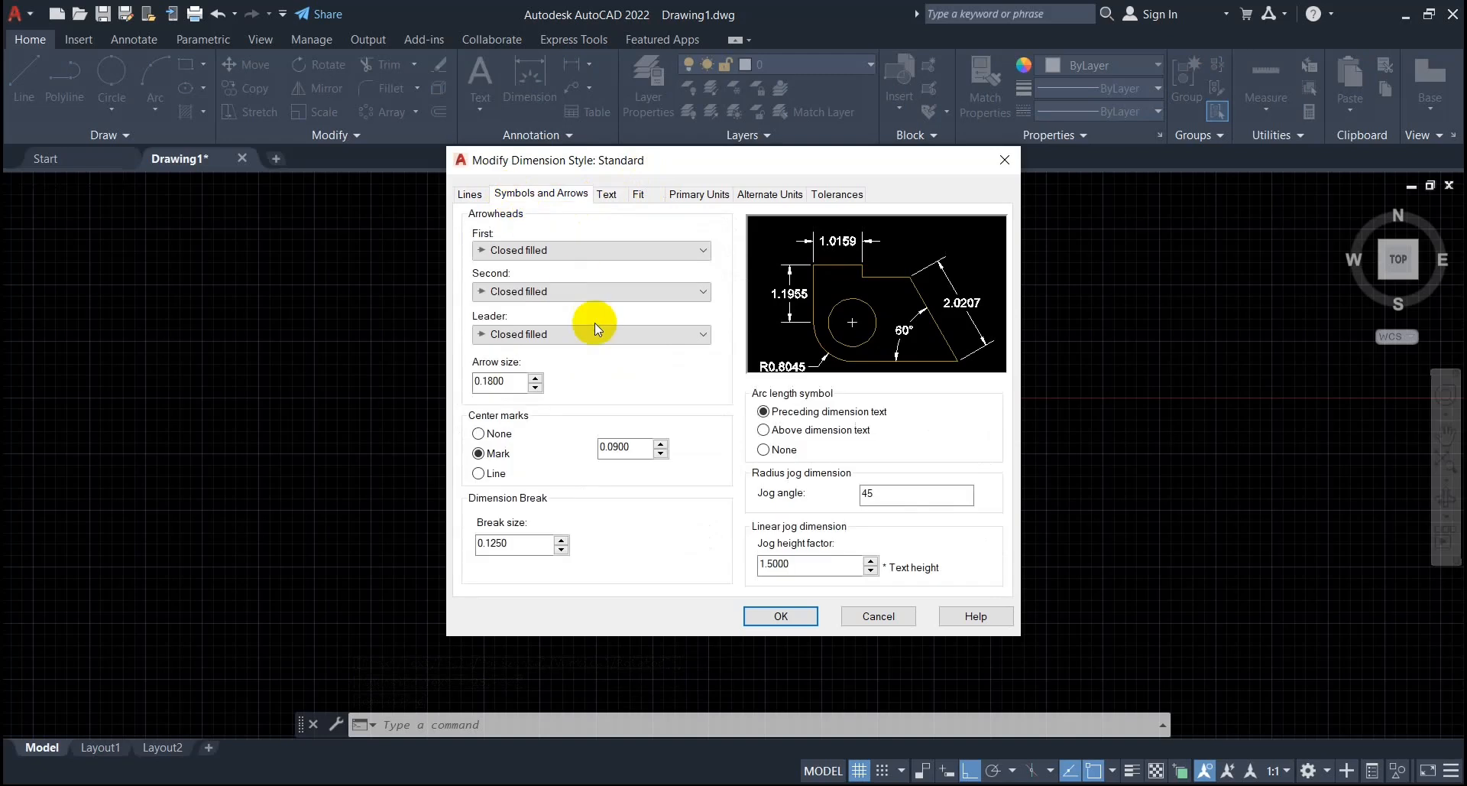
{"action": "double_click", "coordinate": [493, 381]}
{"action": "type", "text": "2"}
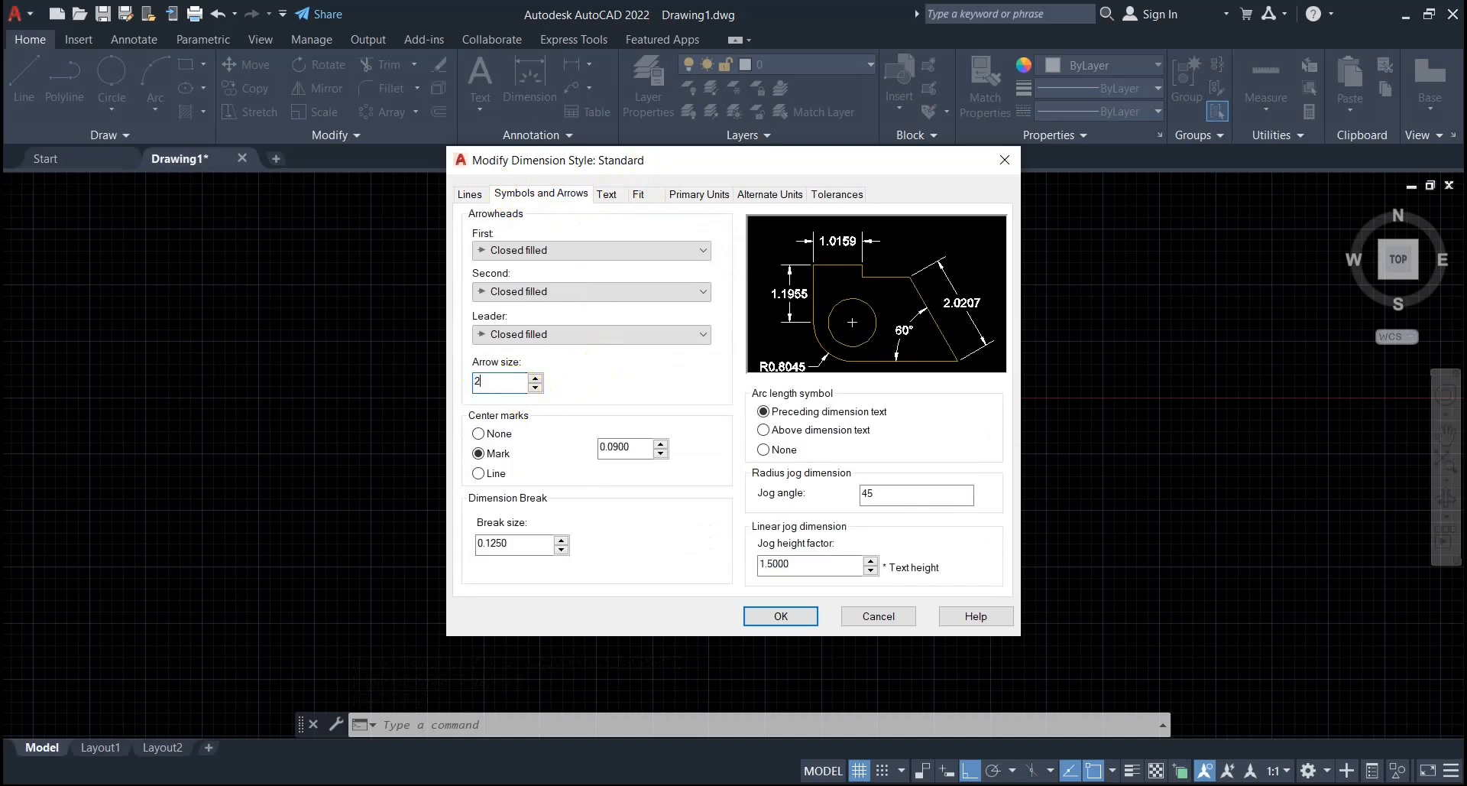
Set the Standard dimension style's text height to 2 and apply the style changes.
{"action": "left_click", "coordinate": [607, 195]}
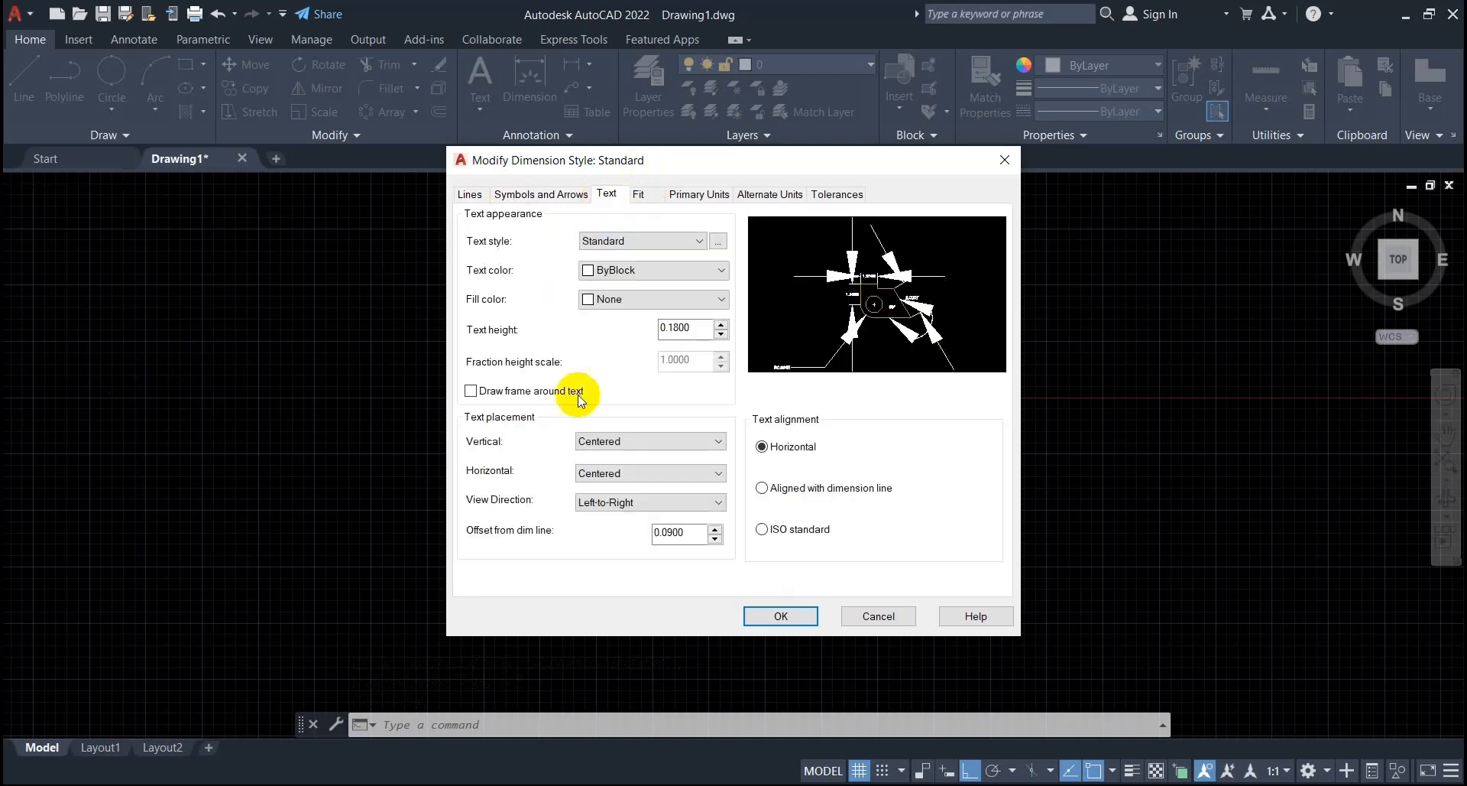
{"action": "double_click", "coordinate": [676, 327]}
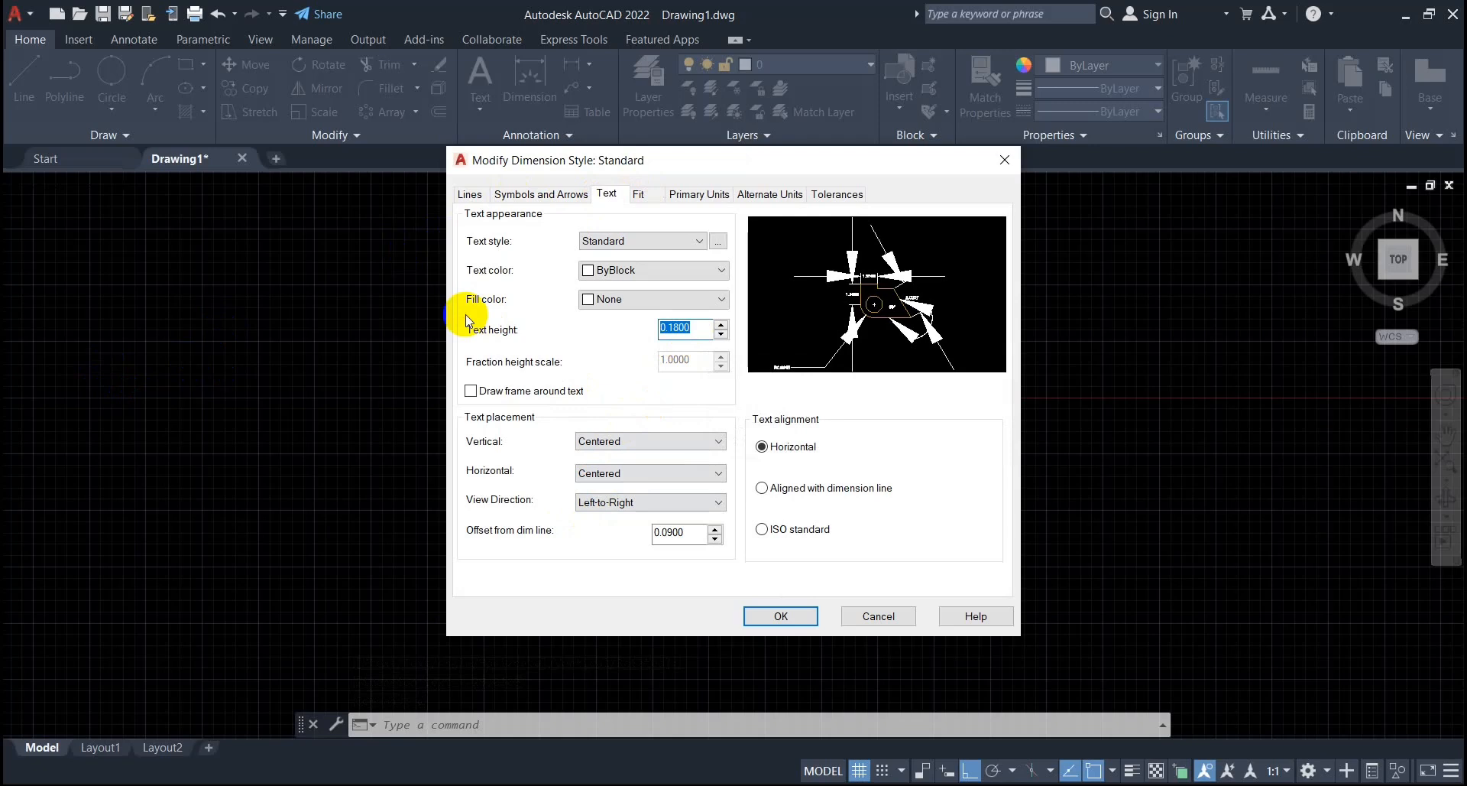
{"action": "type", "text": "2"}
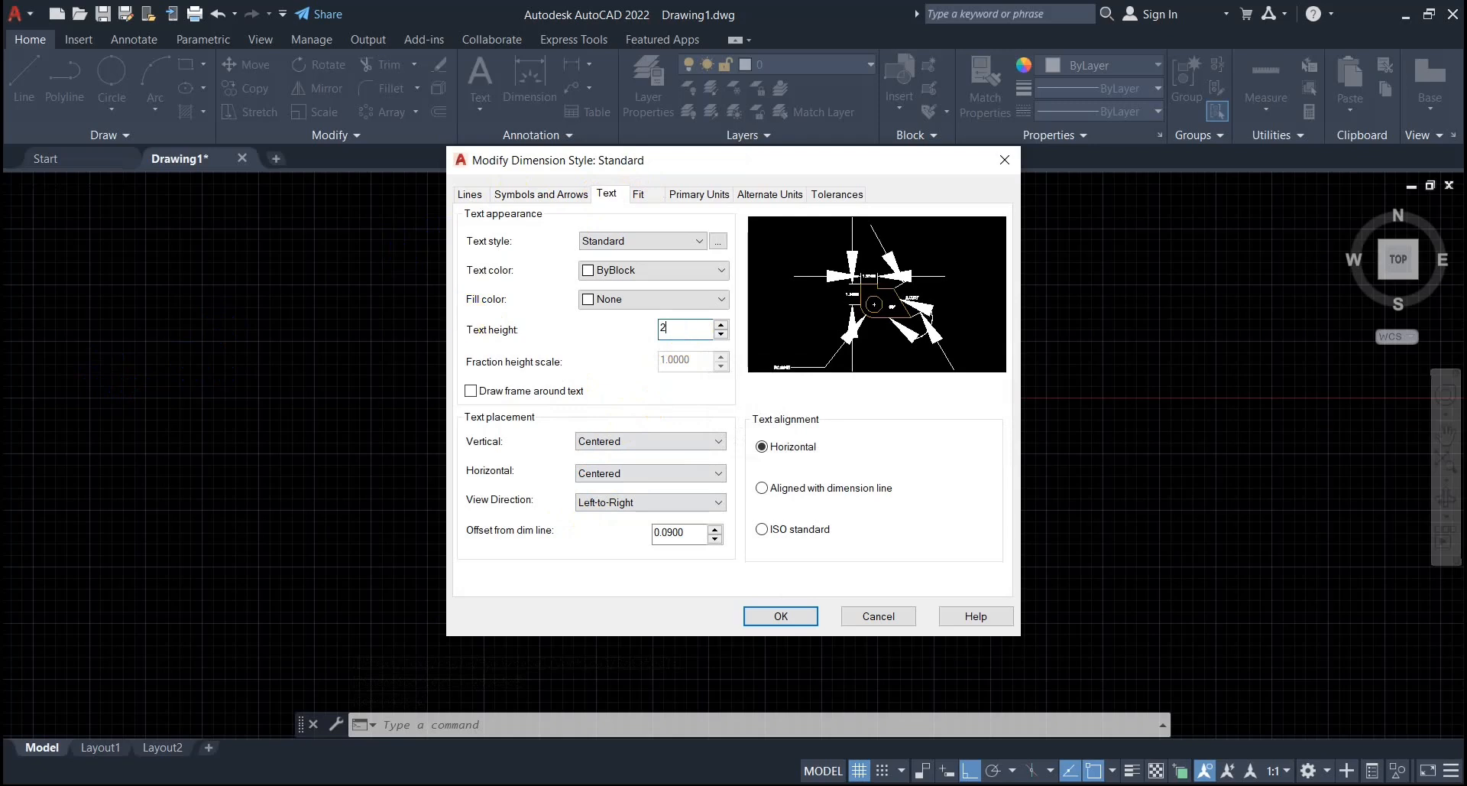
{"action": "left_click", "coordinate": [759, 615]}
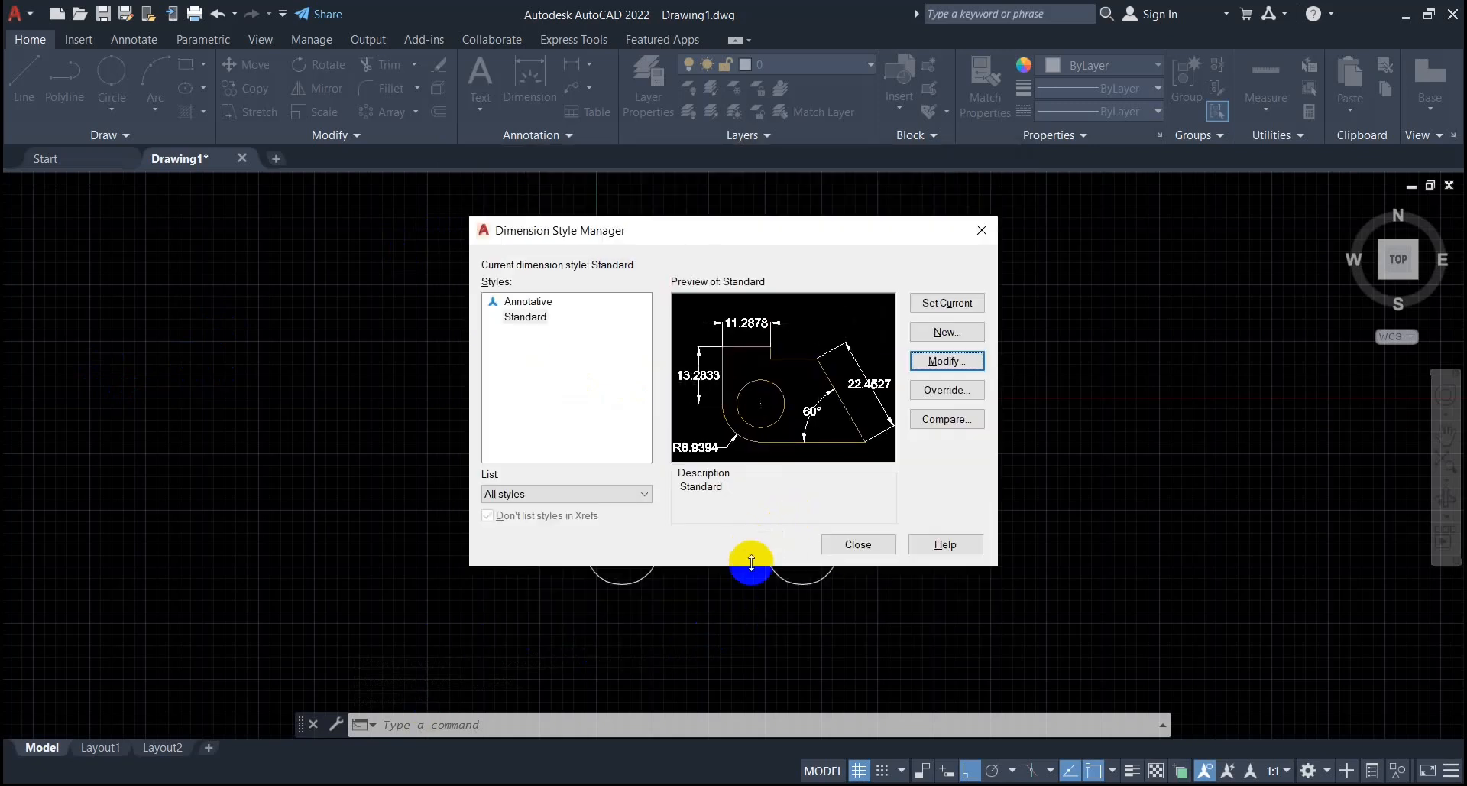
{"action": "left_click", "coordinate": [876, 555]}
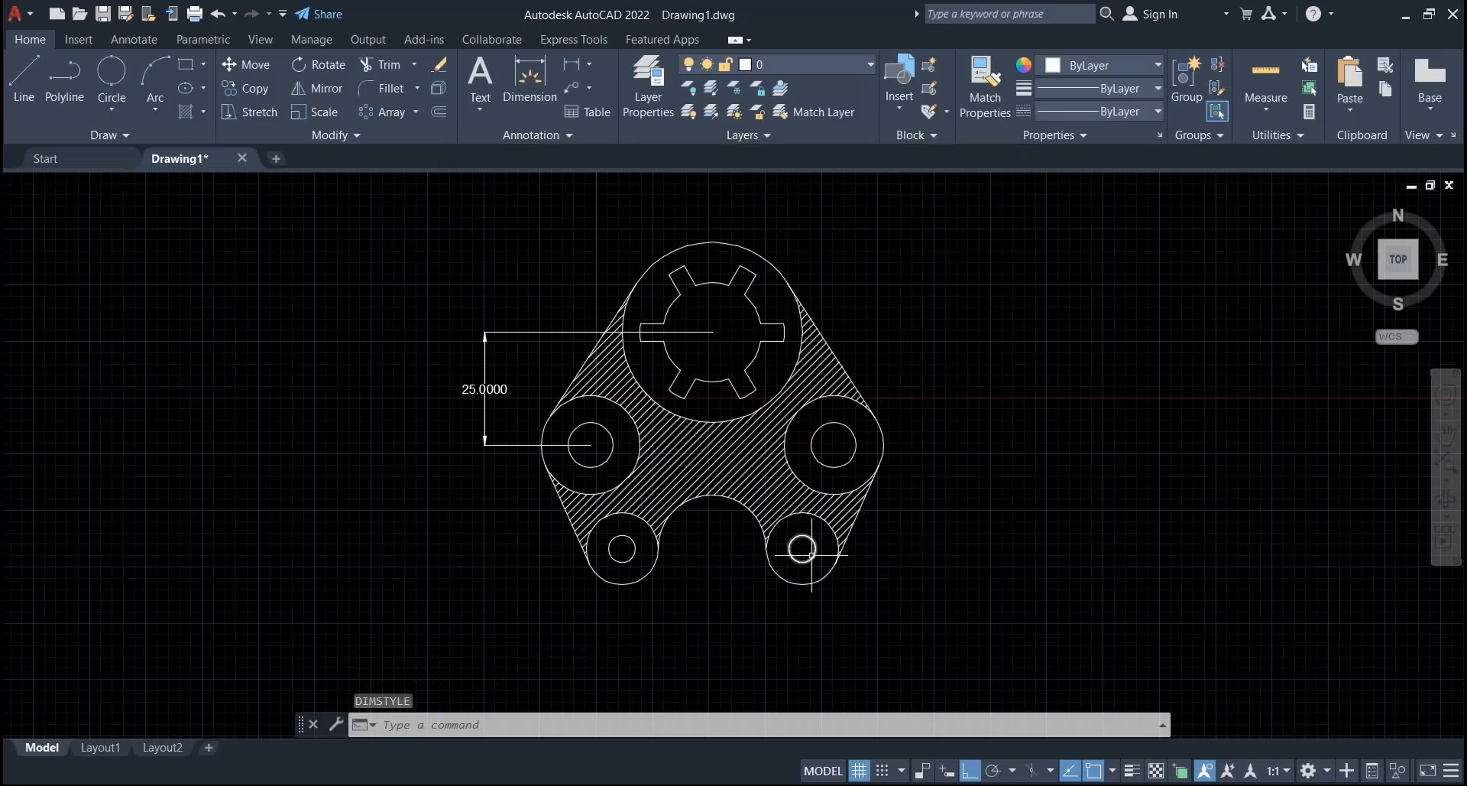
{"action": "scroll", "coordinate": [864, 570], "scroll_direction": "up", "scroll_amount": 3}
{"action": "scroll", "coordinate": [760, 474], "scroll_direction": "down", "scroll_amount": 4}
{"action": "scroll", "coordinate": [809, 484], "scroll_direction": "up", "scroll_amount": 2}
{"action": "scroll", "coordinate": [574, 508], "scroll_direction": "down", "scroll_amount": 5}
{"action": "scroll", "coordinate": [574, 508], "scroll_direction": "up", "scroll_amount": 5}
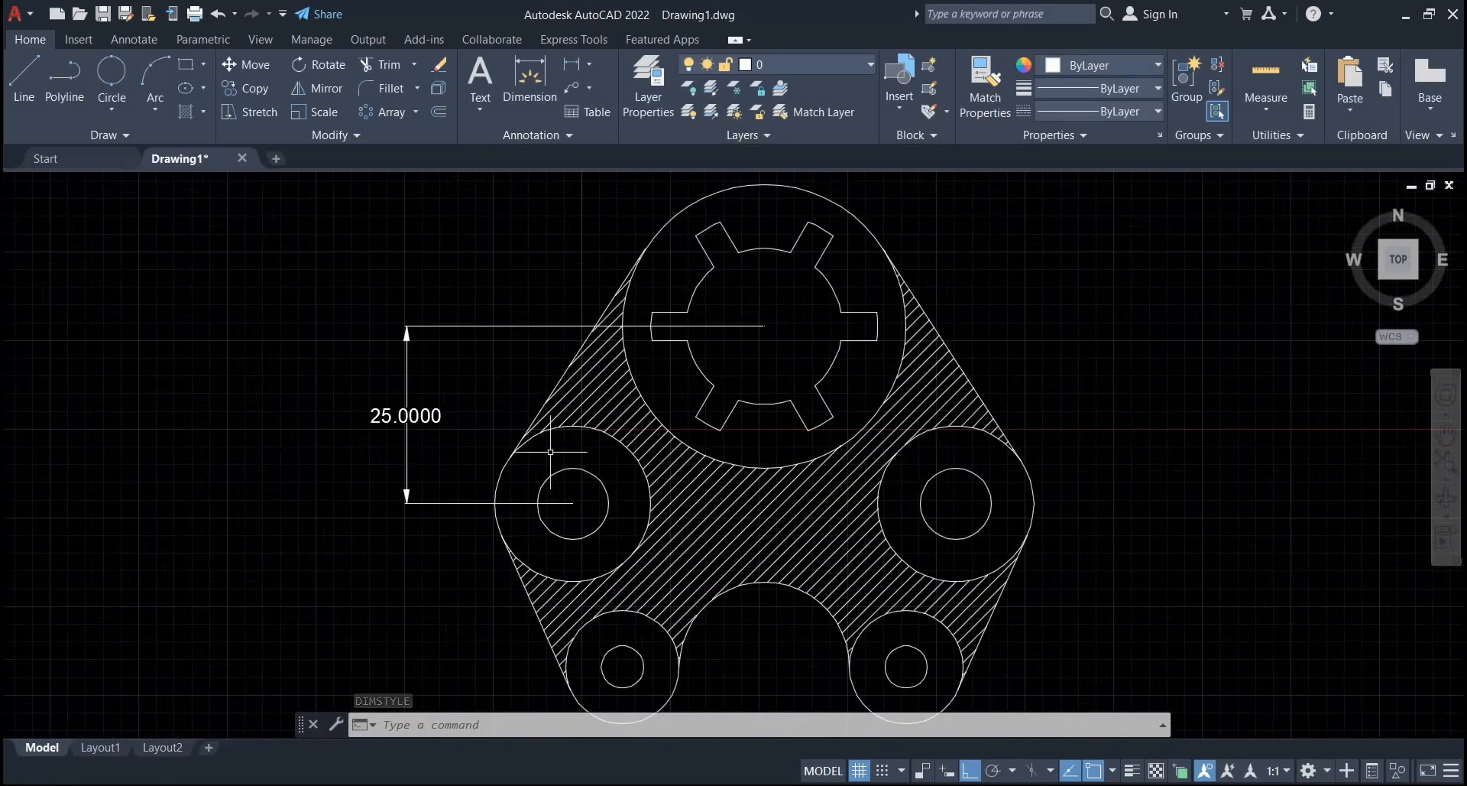
{"action": "left_click", "coordinate": [575, 63]}
{"action": "middle_click_drag", "start_coordinate": [684, 360], "coordinate": [664, 382]}
{"action": "scroll", "coordinate": [750, 350], "scroll_direction": "up", "scroll_amount": 2}
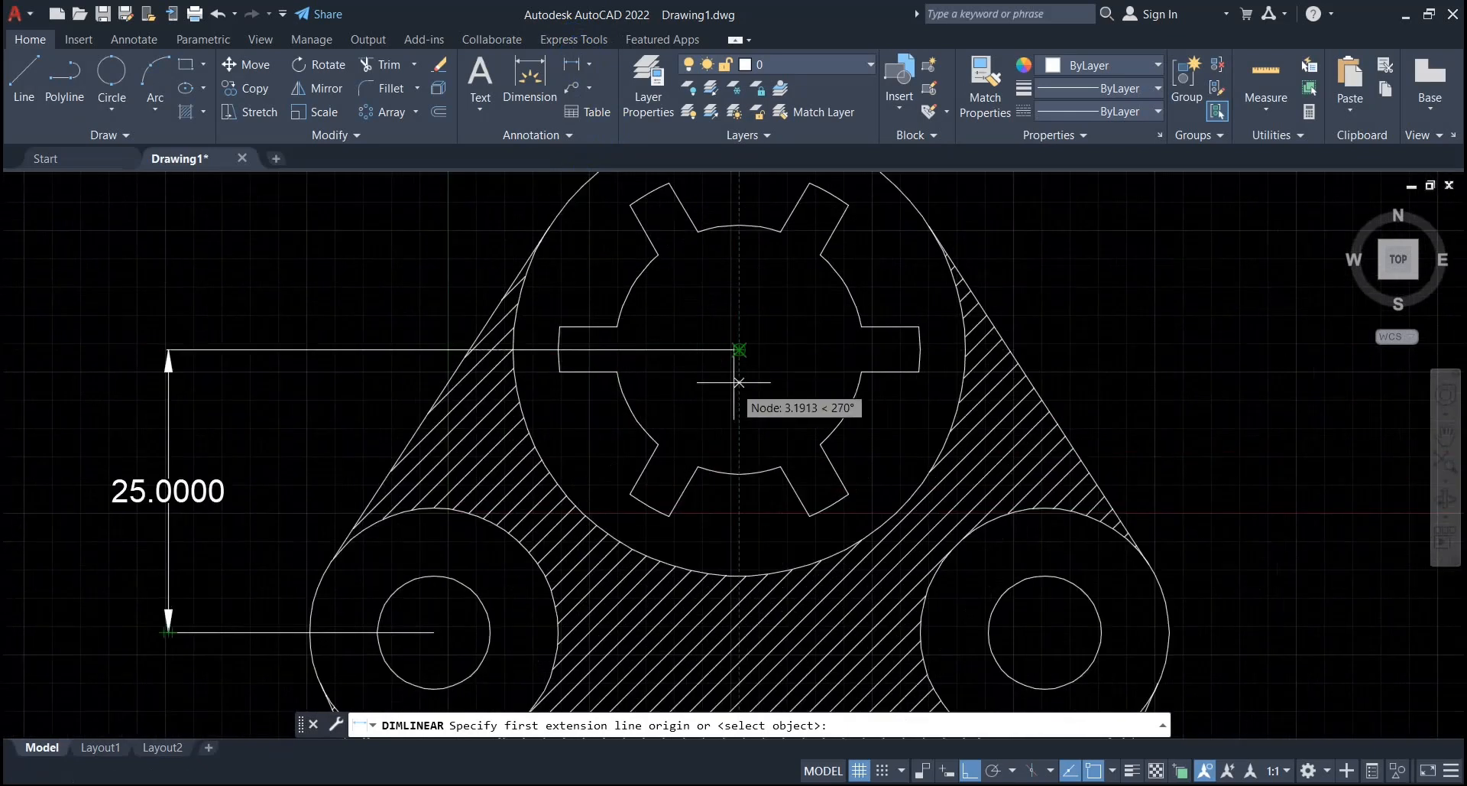
{"action": "scroll", "coordinate": [667, 367], "scroll_direction": "down", "scroll_amount": 3}
{"action": "middle_click_drag", "start_coordinate": [677, 355], "coordinate": [588, 339]}
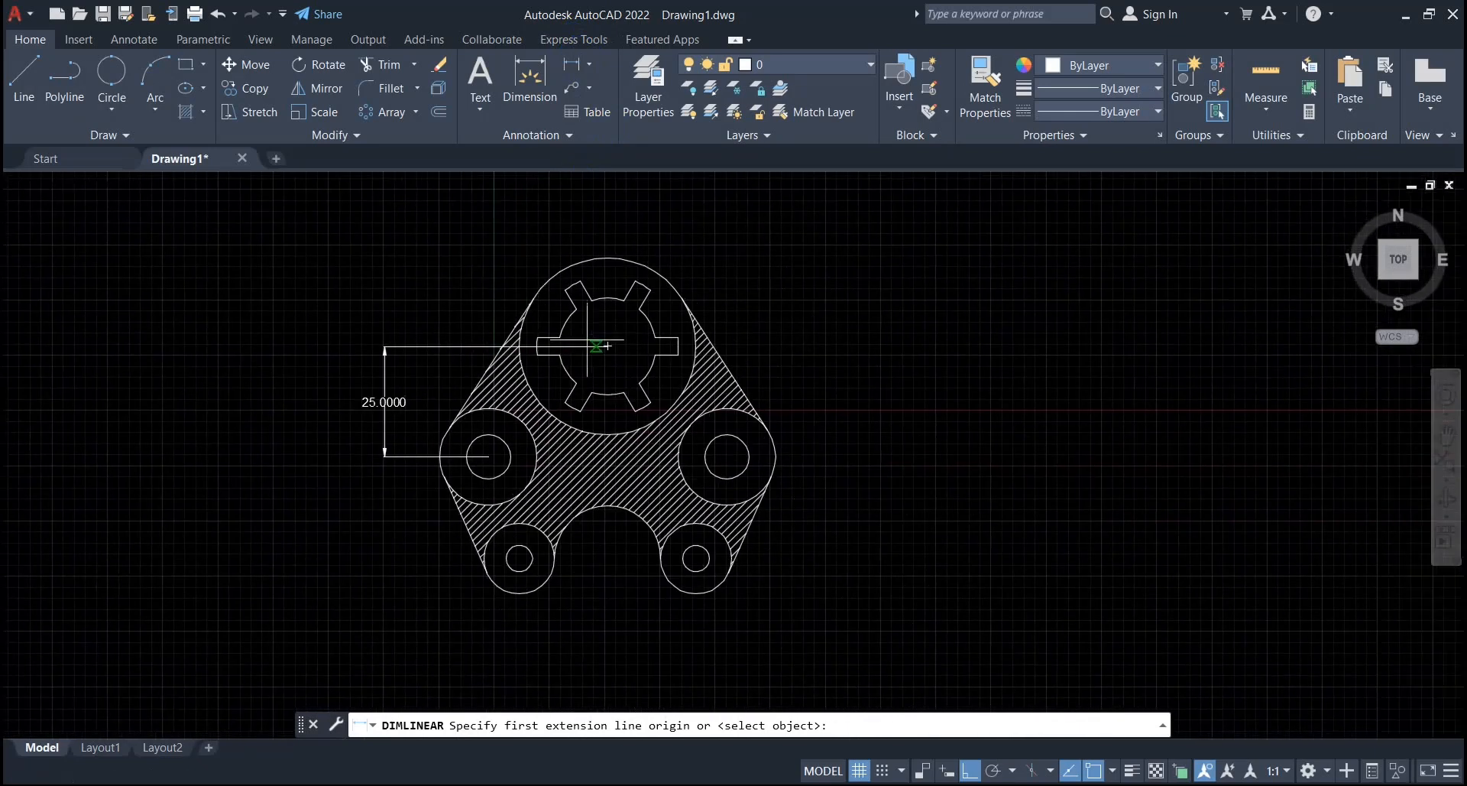
Add a radius dimension to the large top circle, with its text outside at the upper right of the circle.
{"action": "left_click", "coordinate": [583, 66]}
{"action": "left_click", "coordinate": [611, 251]}
{"action": "scroll", "coordinate": [618, 256], "scroll_direction": "up", "scroll_amount": 3}
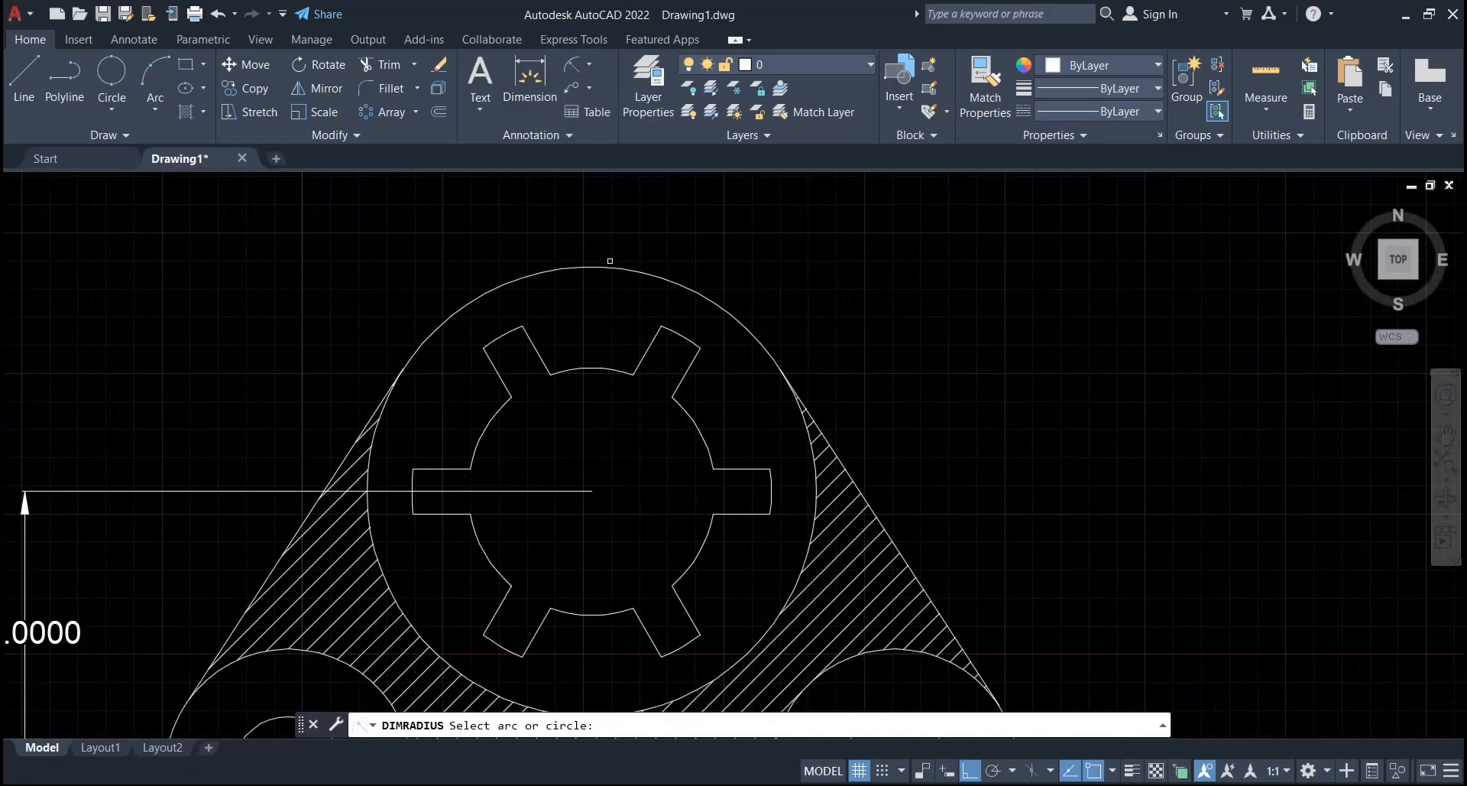
{"action": "left_click", "coordinate": [612, 270]}
{"action": "left_click", "coordinate": [688, 233]}
Add a radius dimension to the inner arc of the slotted opening, with its text above the large circle.
{"action": "left_click", "coordinate": [591, 239]}
{"action": "right_click", "coordinate": [590, 239]}
{"action": "left_click", "coordinate": [635, 246]}
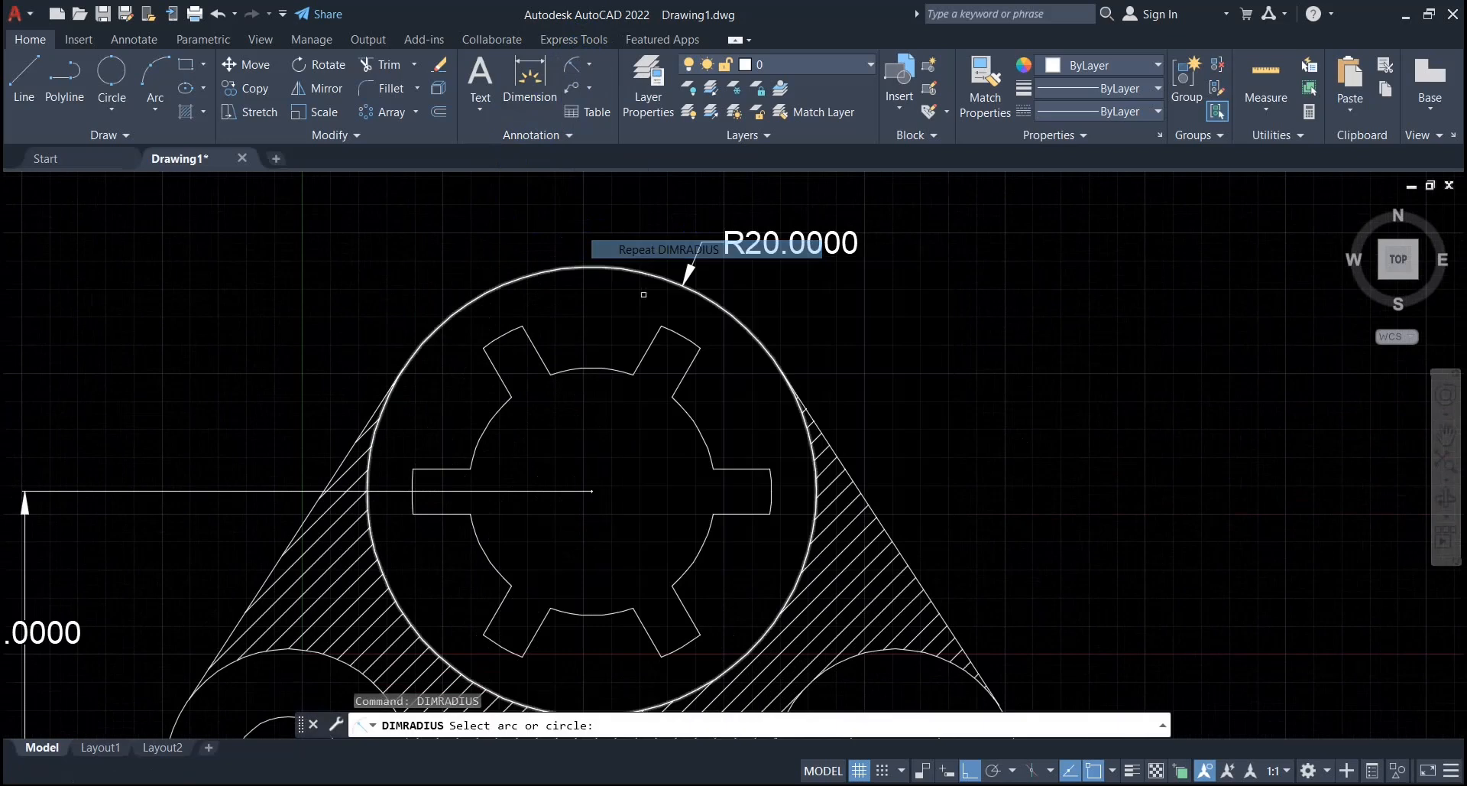
{"action": "left_click", "coordinate": [623, 371]}
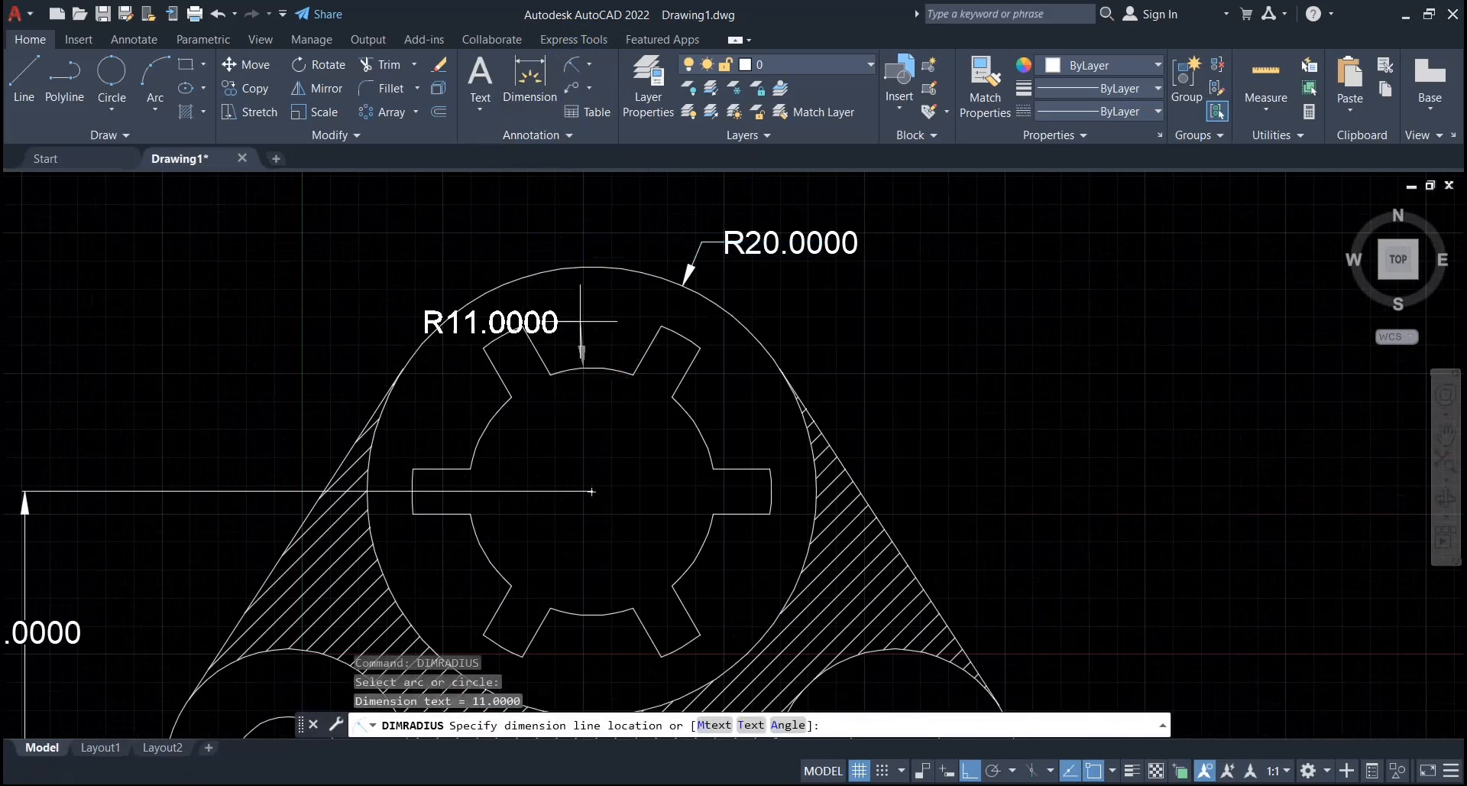
{"action": "left_click", "coordinate": [556, 220]}
{"action": "middle_click_drag", "start_coordinate": [624, 310], "coordinate": [604, 308]}
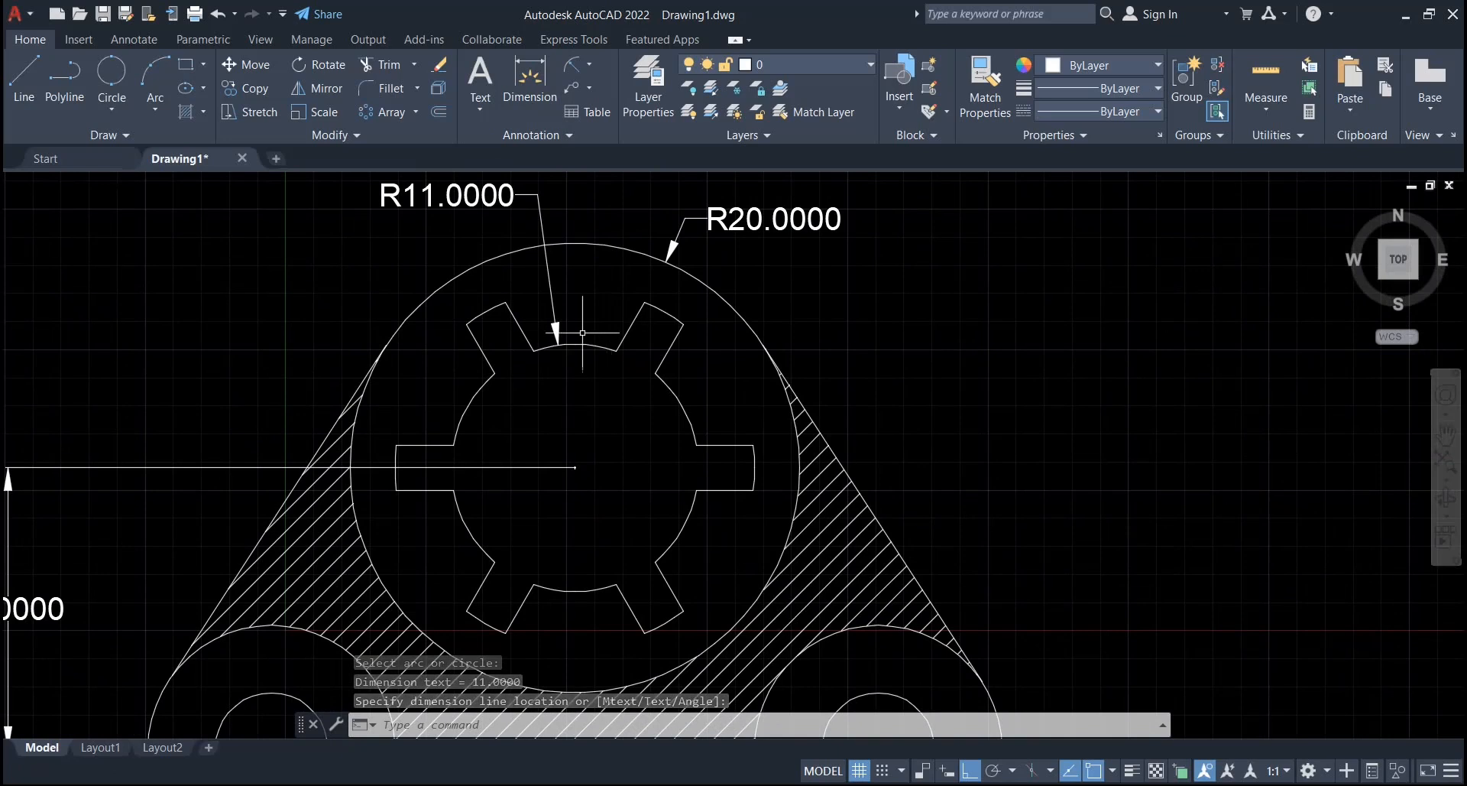
{"action": "scroll", "coordinate": [577, 417], "scroll_direction": "down", "scroll_amount": 4}
{"action": "scroll", "coordinate": [692, 432], "scroll_direction": "up", "scroll_amount": 2}
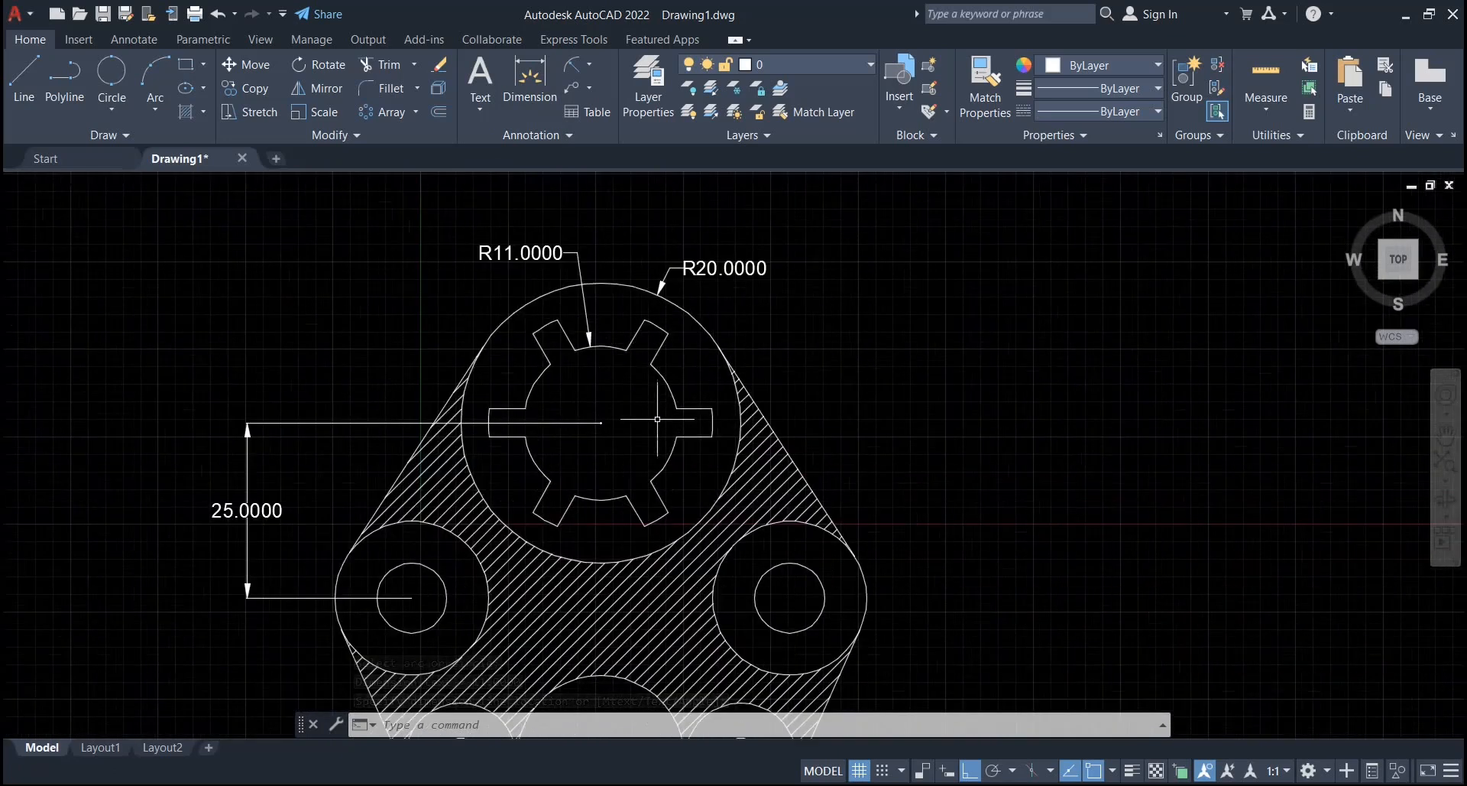
{"action": "middle_click_drag", "start_coordinate": [695, 427], "coordinate": [652, 301]}
{"action": "middle_click_drag", "start_coordinate": [452, 415], "coordinate": [698, 408]}
{"action": "scroll", "coordinate": [699, 408], "scroll_direction": "down", "scroll_amount": 2}
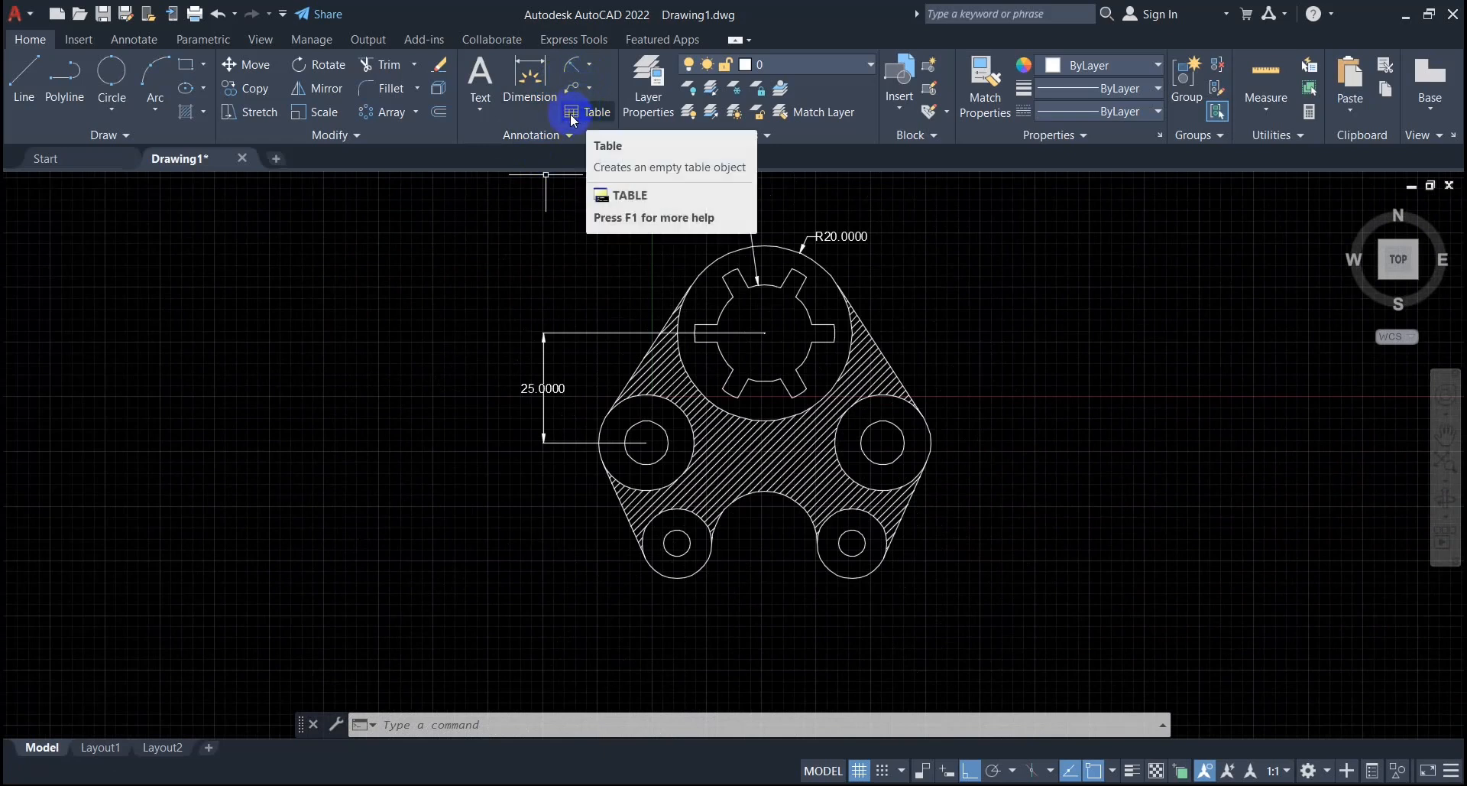
Switch to the Google Meet call, admit the waiting participant, and return to AutoCAD.
{"action": "left_click", "coordinate": [556, 781]}
{"action": "left_click", "coordinate": [557, 779]}
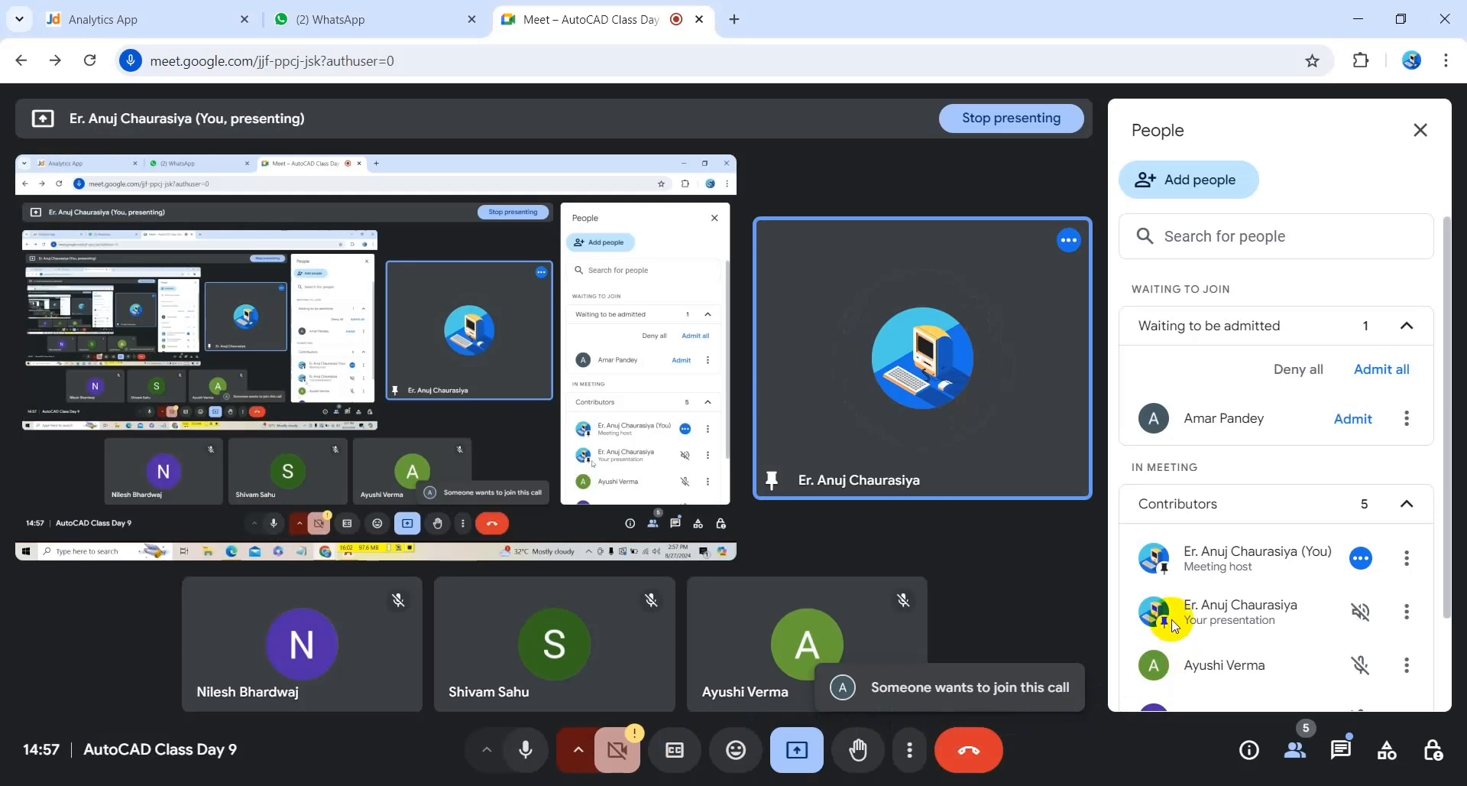
{"action": "left_click", "coordinate": [1353, 418]}
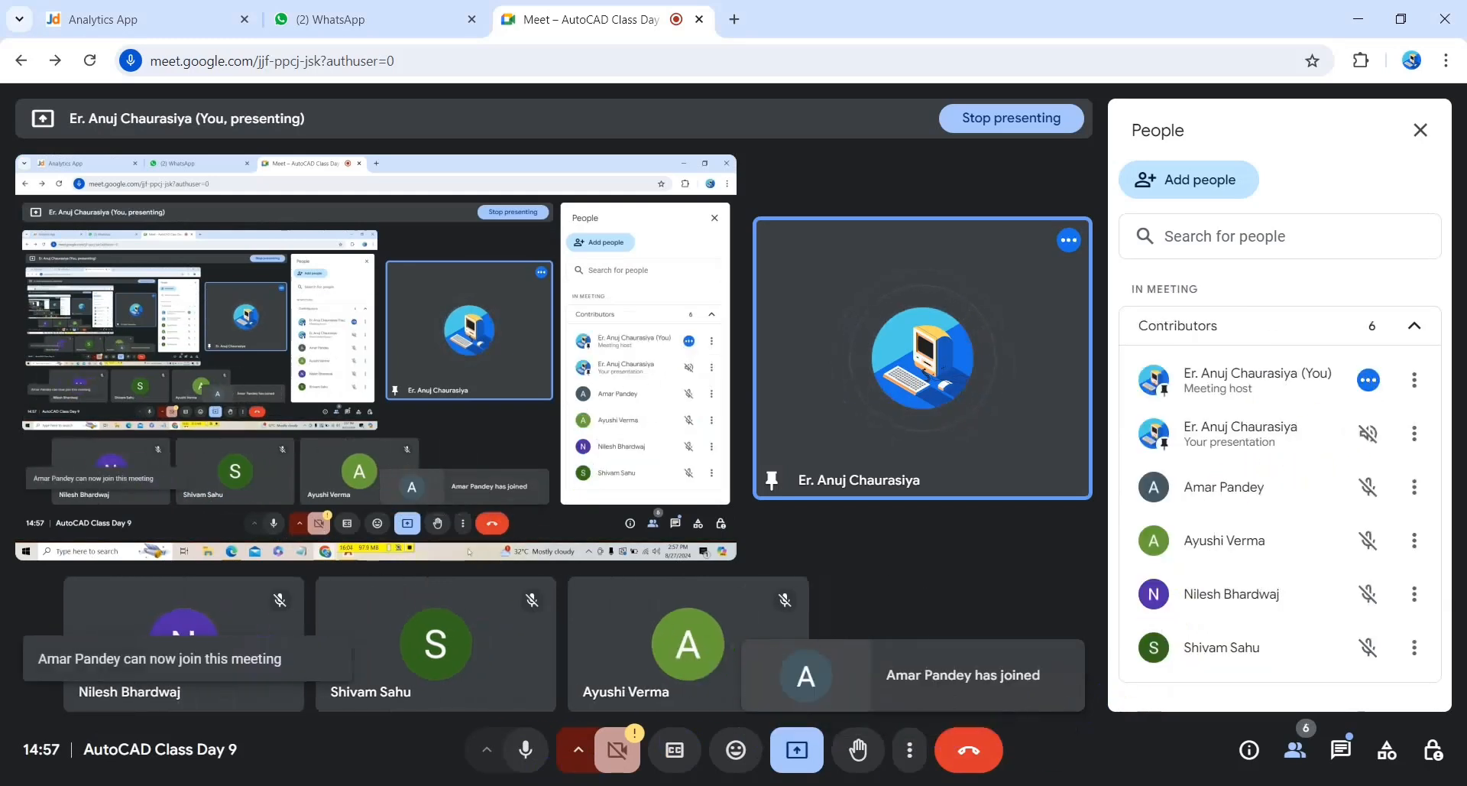
{"action": "mouse_move", "coordinate": [676, 784]}
{"action": "left_click", "coordinate": [669, 730]}
Add an aligned dimension between the centres of the two bottom circles, placed just below them.
{"action": "middle_click_drag", "start_coordinate": [733, 518], "coordinate": [673, 524]}
{"action": "scroll", "coordinate": [672, 524], "scroll_direction": "down", "scroll_amount": 2}
{"action": "left_click", "coordinate": [594, 71]}
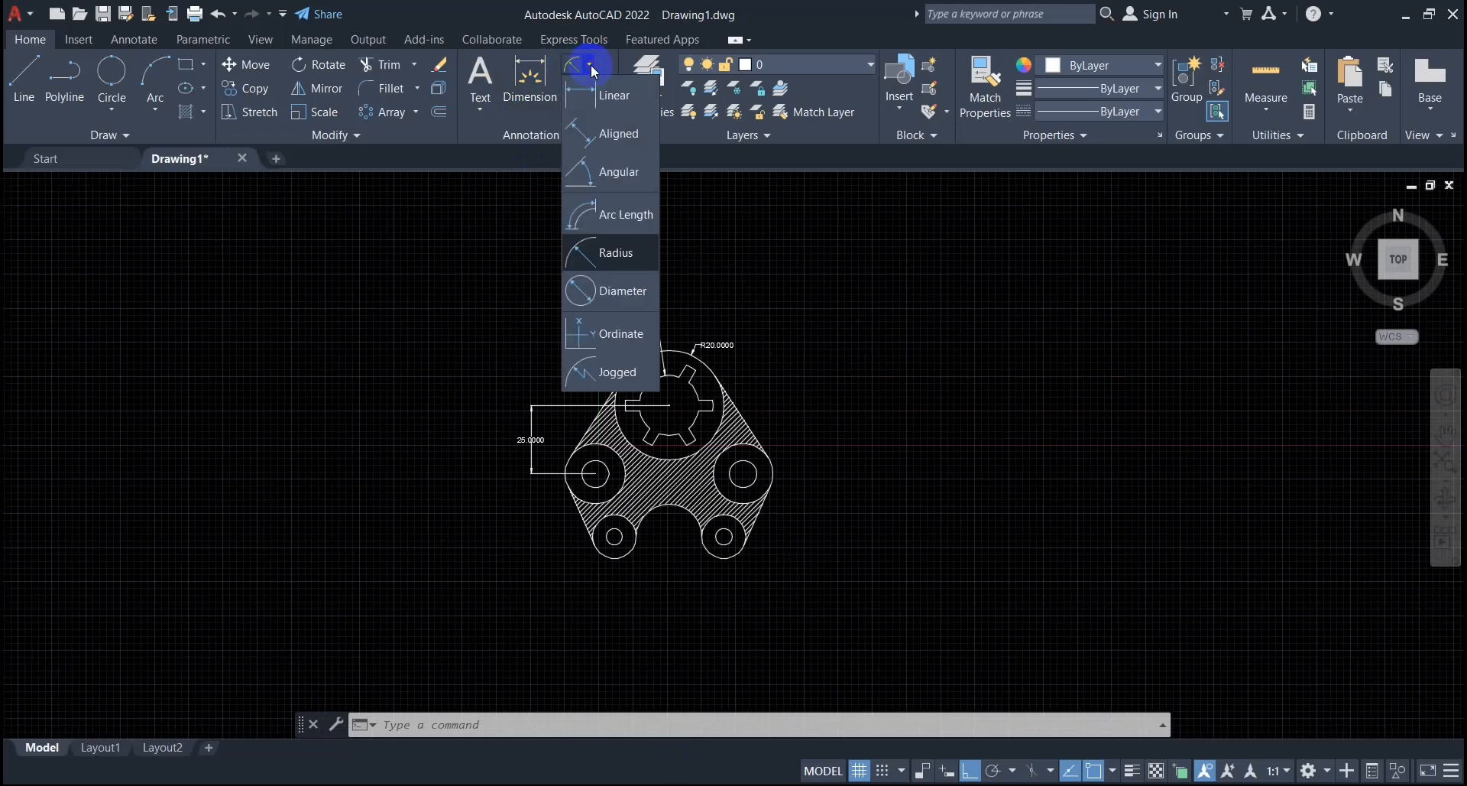
{"action": "left_click", "coordinate": [612, 128]}
{"action": "scroll", "coordinate": [665, 491], "scroll_direction": "up", "scroll_amount": 4}
{"action": "middle_click_drag", "start_coordinate": [577, 572], "coordinate": [579, 518]}
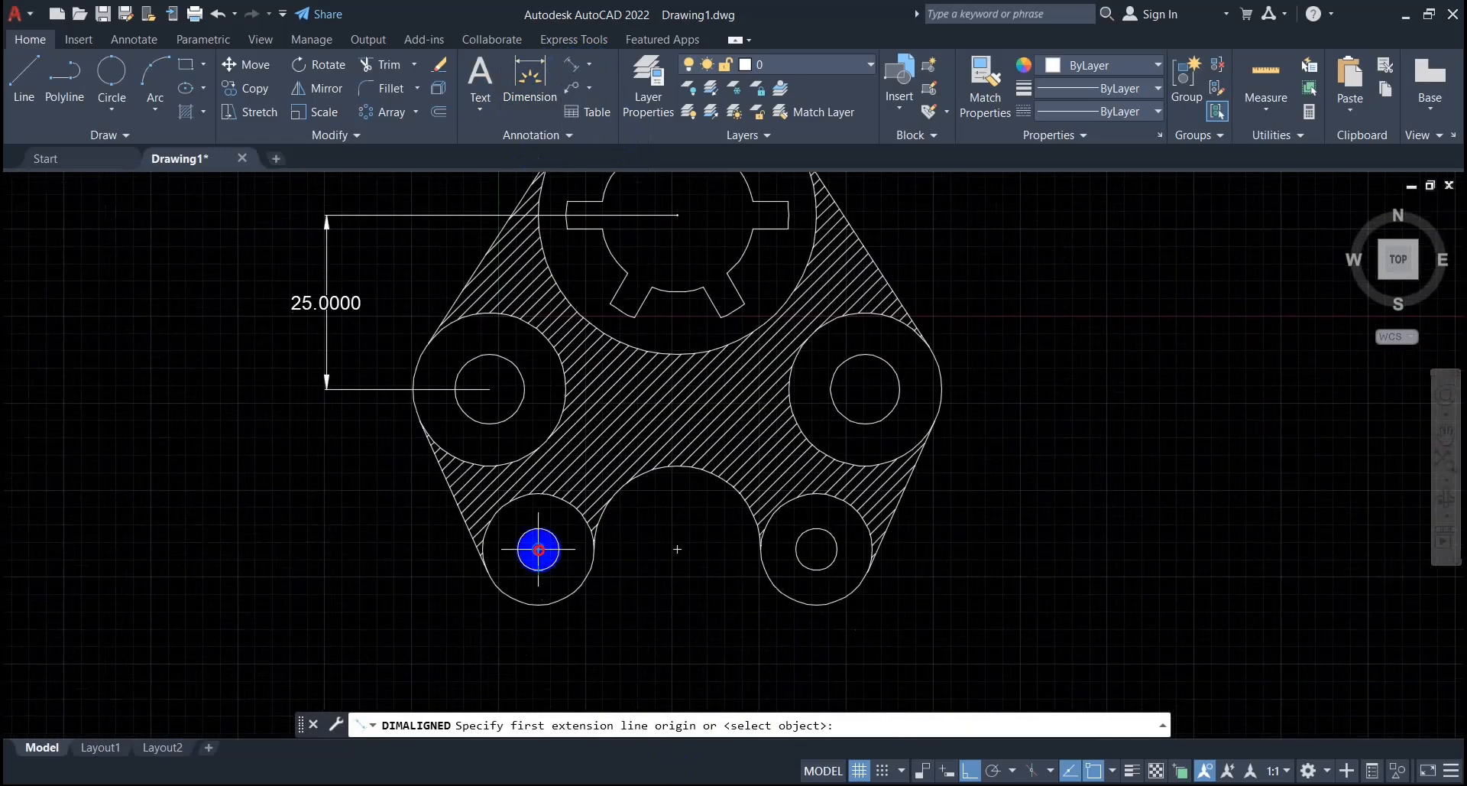
{"action": "left_click", "coordinate": [539, 549]}
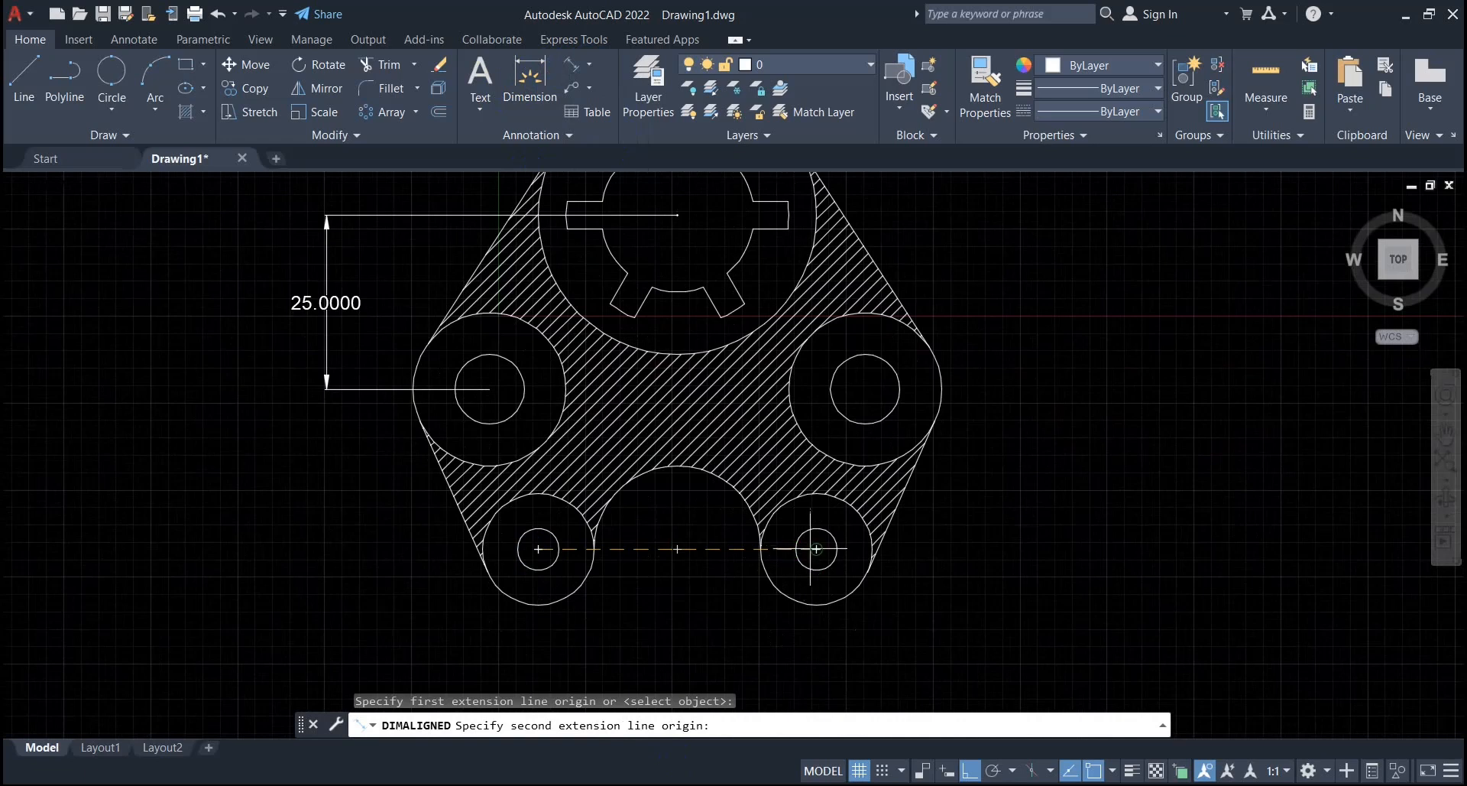
{"action": "left_click", "coordinate": [816, 549]}
{"action": "left_click", "coordinate": [754, 609]}
{"action": "middle_click_drag", "start_coordinate": [778, 608], "coordinate": [736, 562]}
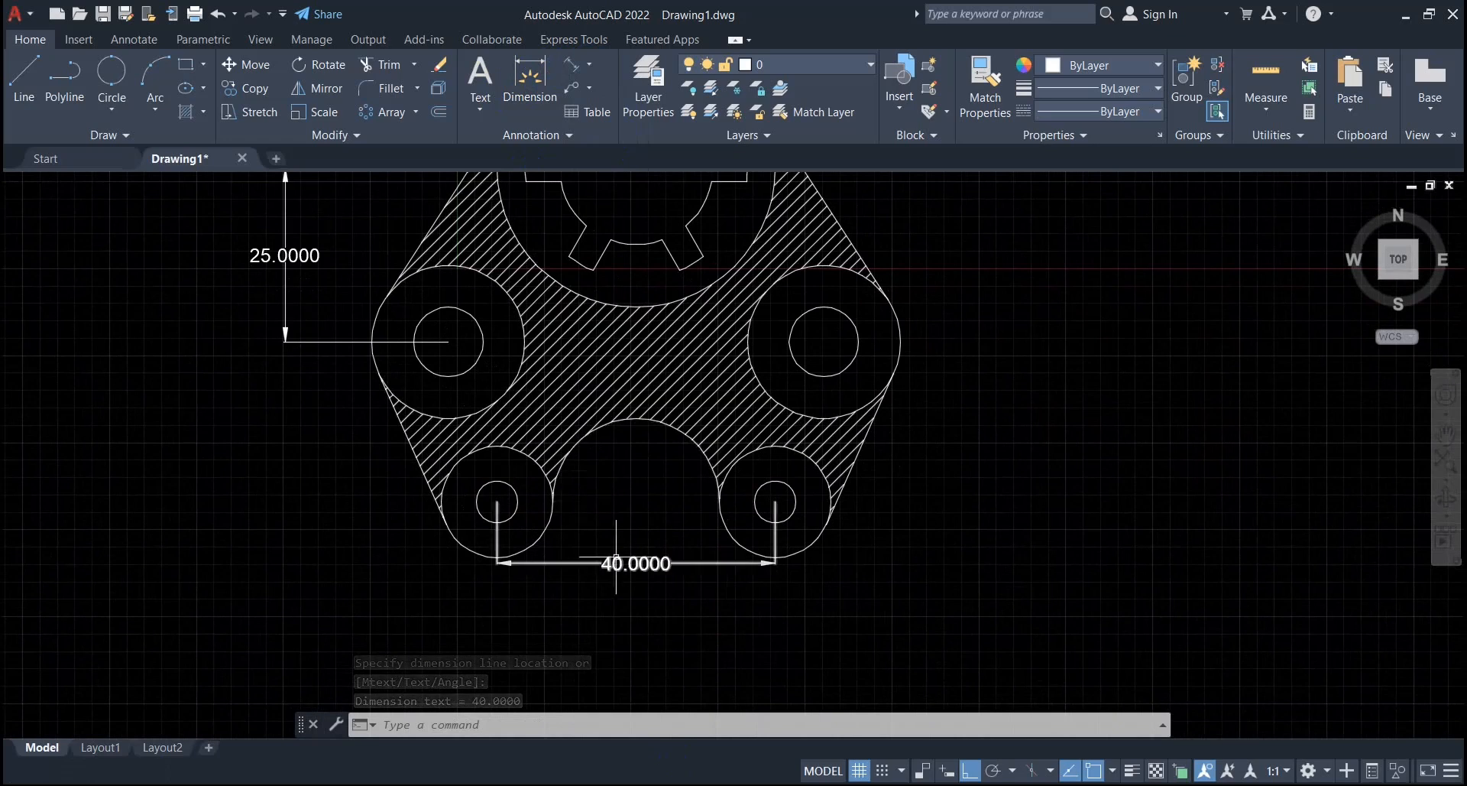
{"action": "scroll", "coordinate": [606, 556], "scroll_direction": "down", "scroll_amount": 3}
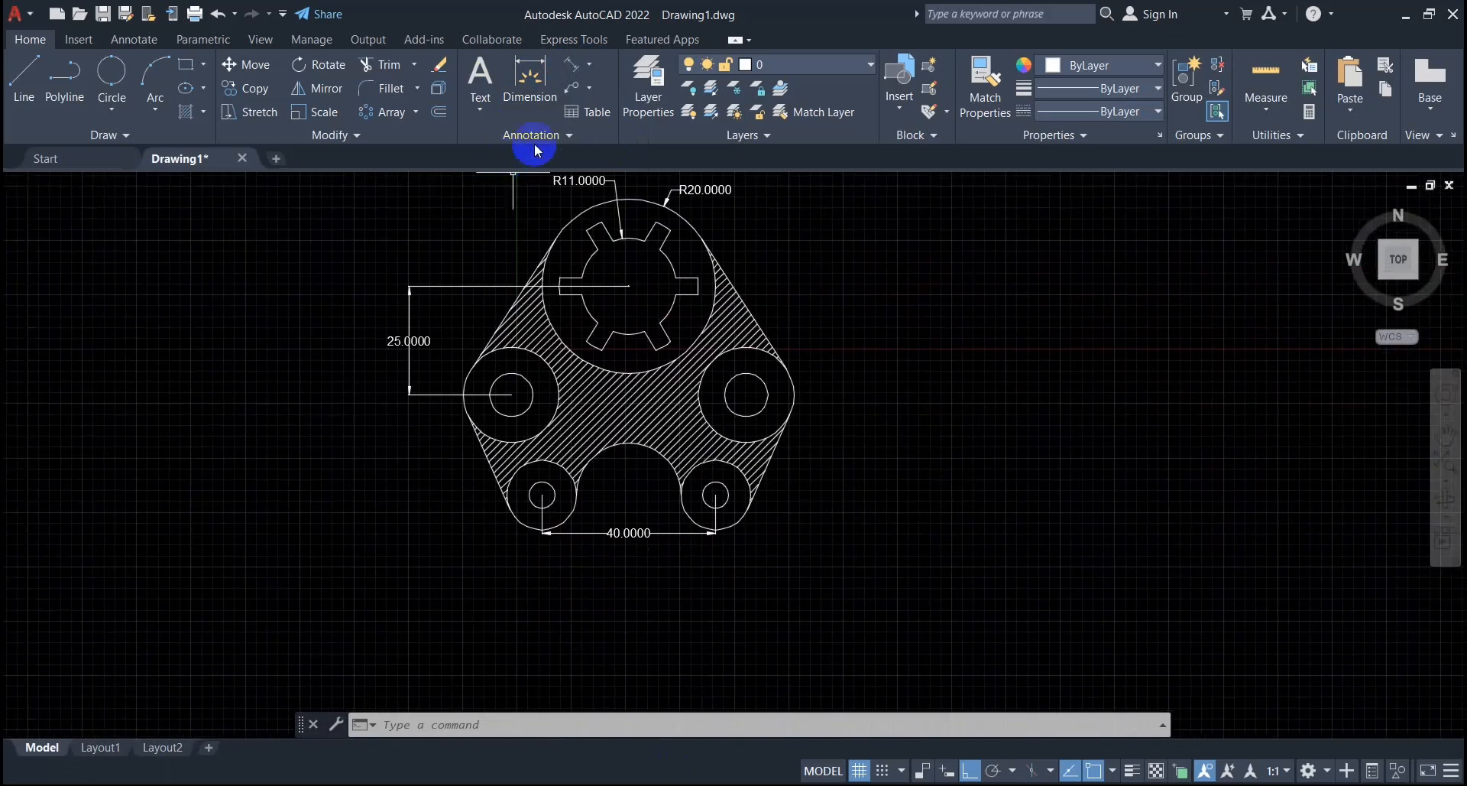
{"action": "left_click", "coordinate": [582, 65]}
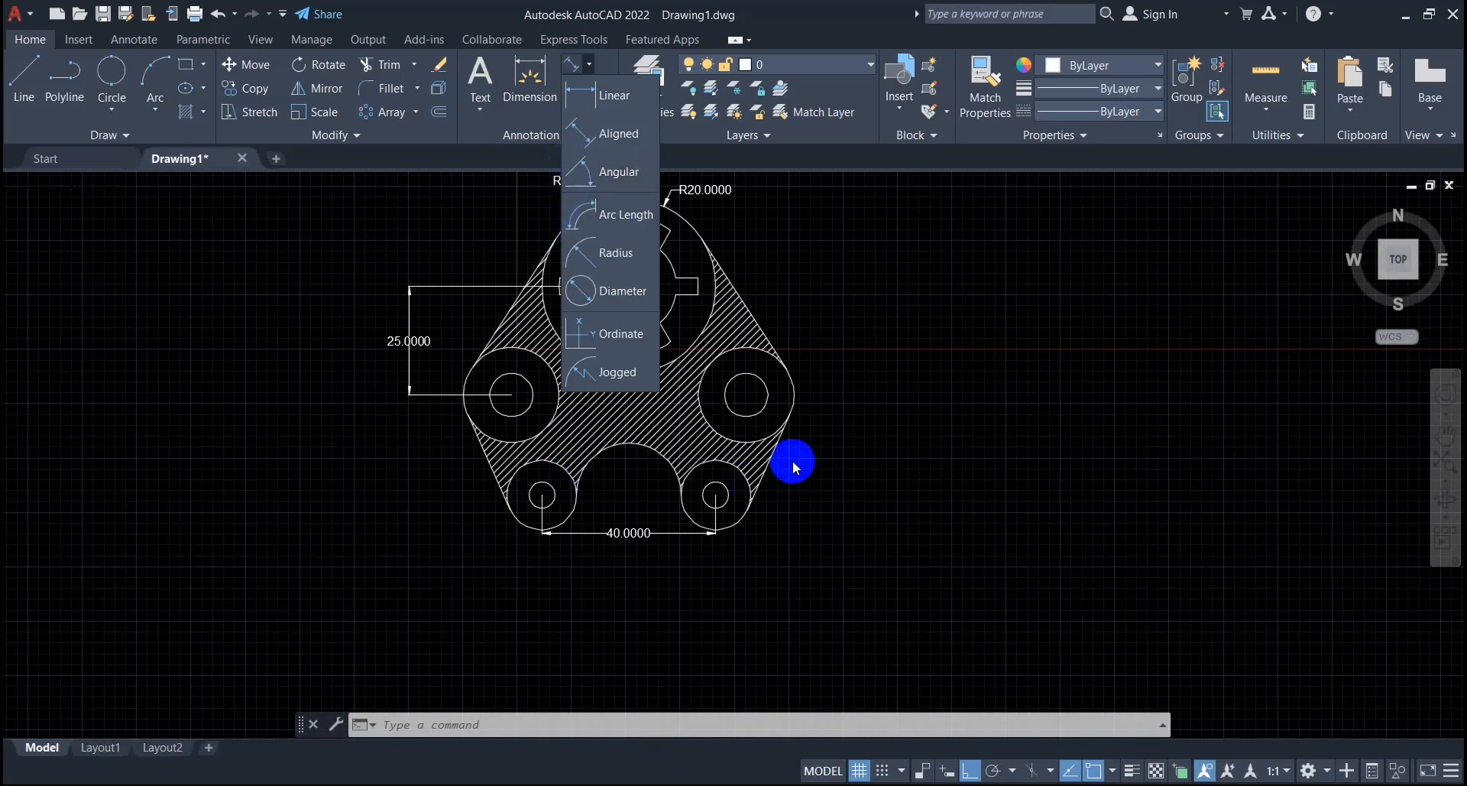
{"action": "left_click", "coordinate": [880, 449]}
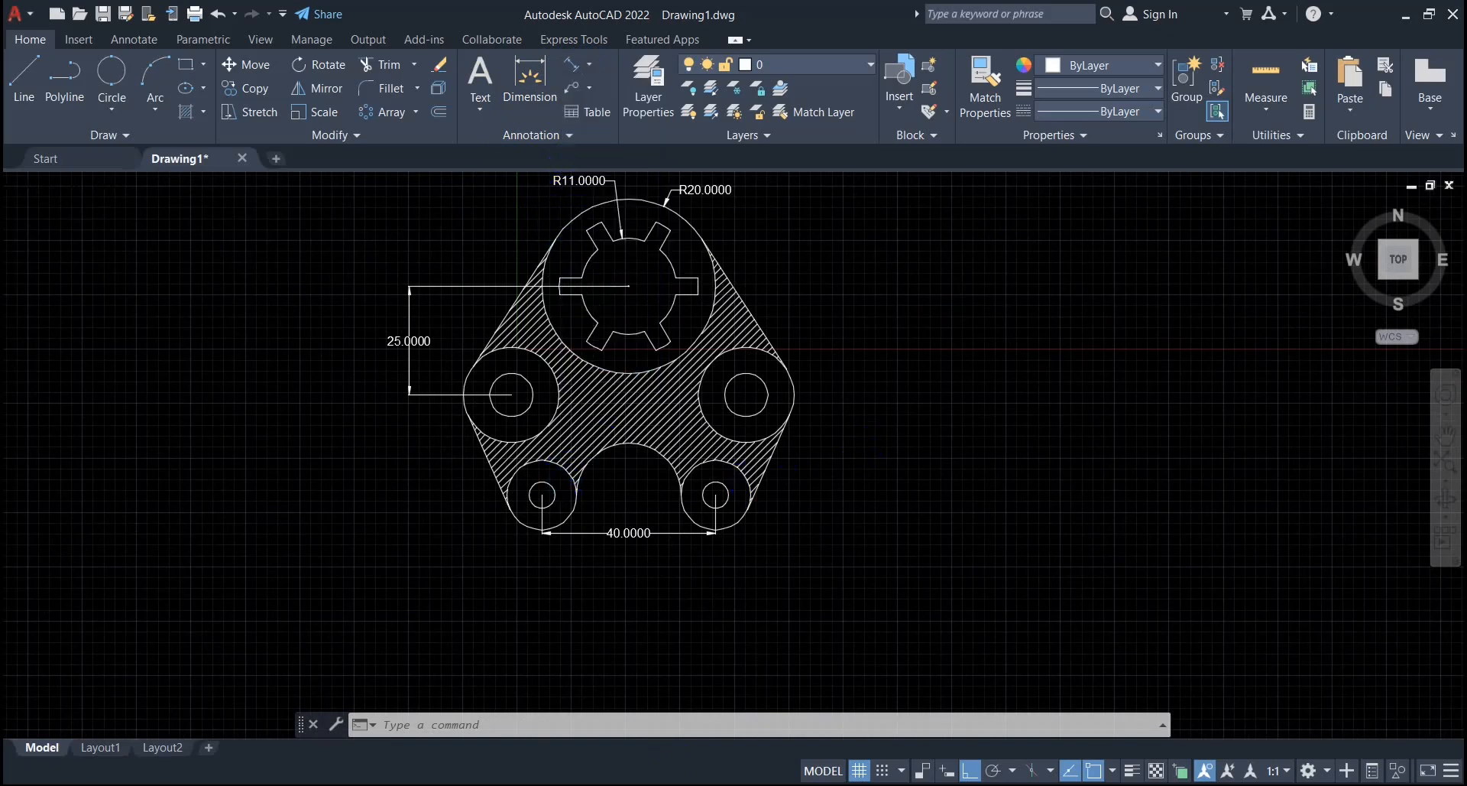
{"action": "left_click", "coordinate": [587, 64]}
{"action": "left_click", "coordinate": [612, 95]}
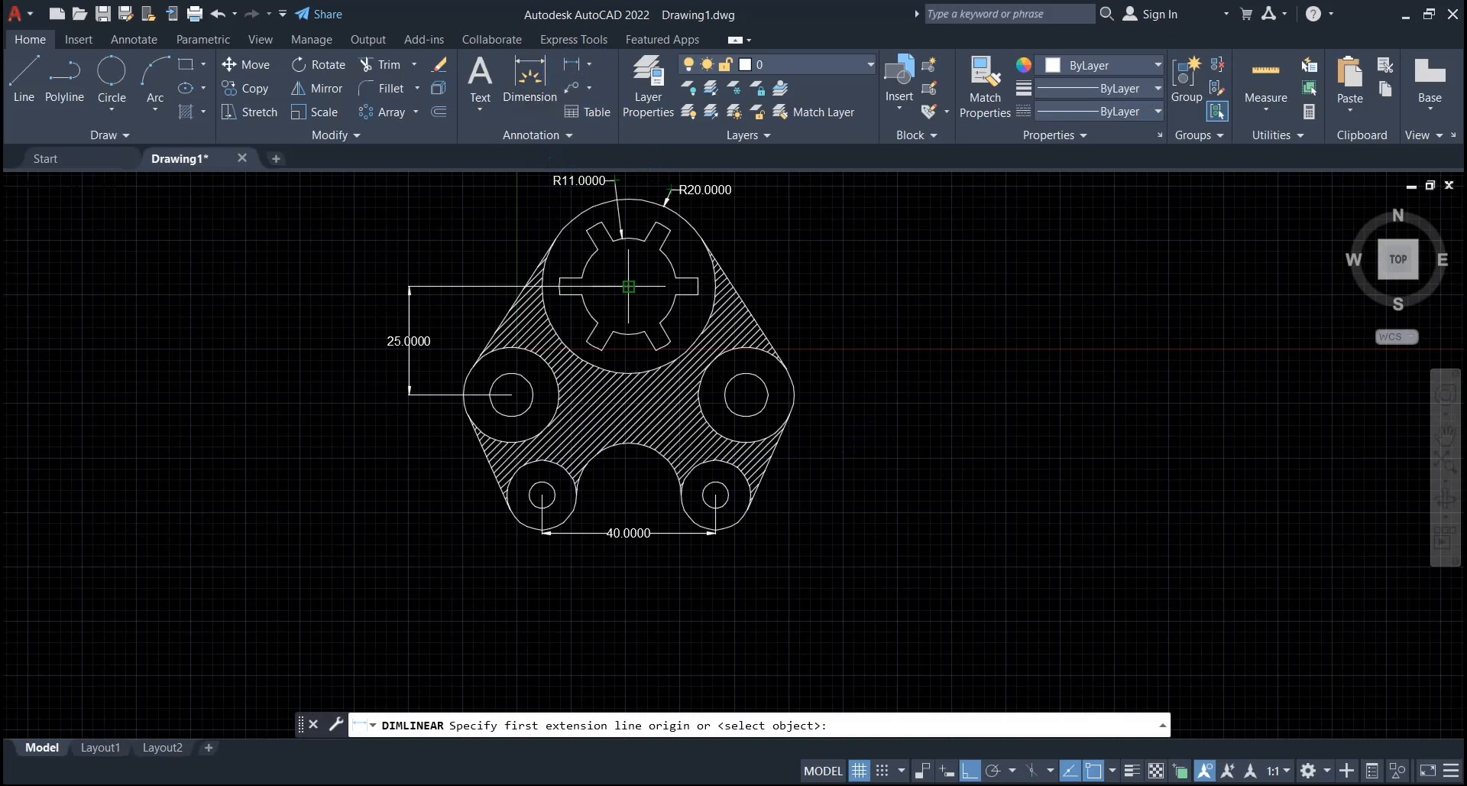
{"action": "left_click", "coordinate": [628, 287]}
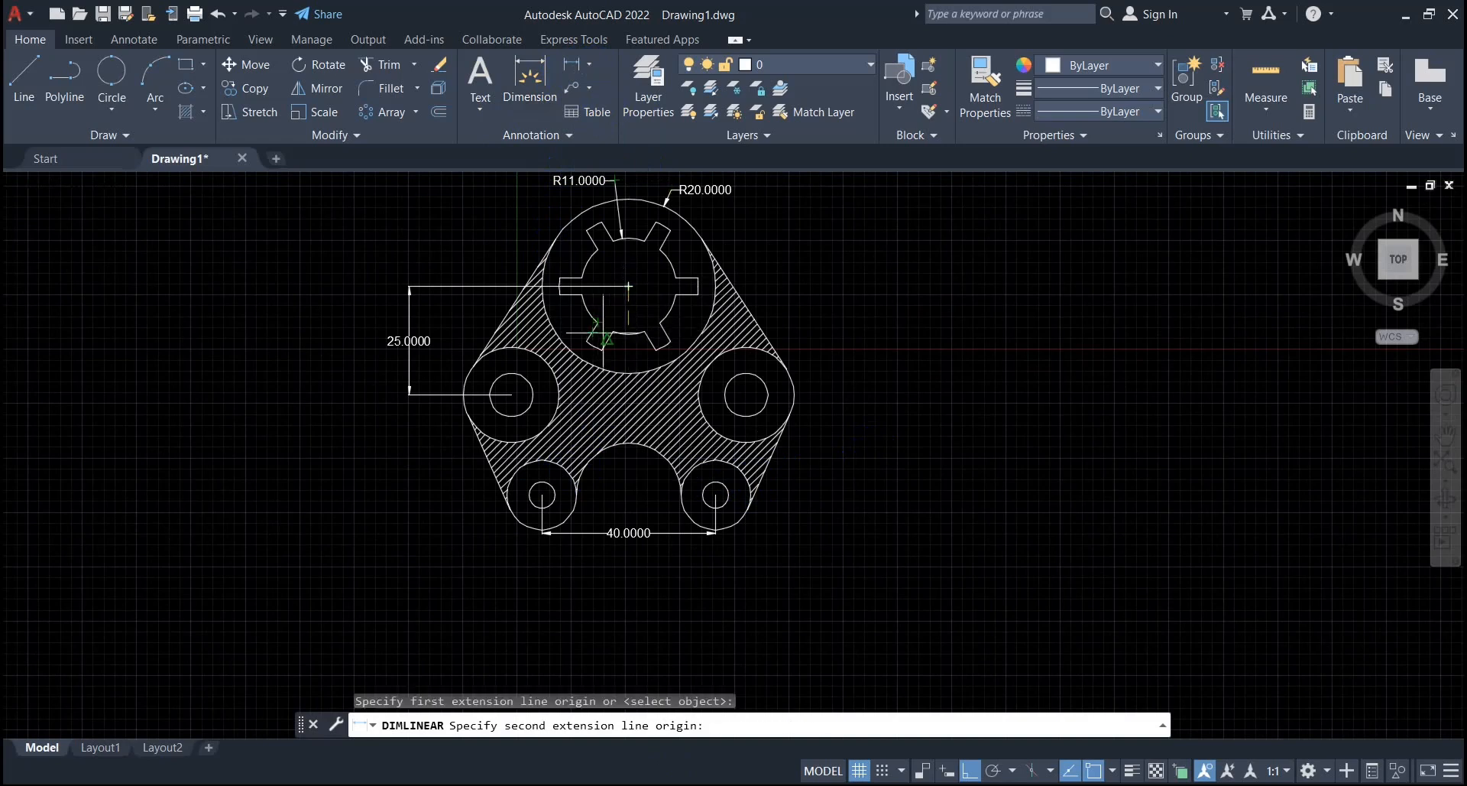
{"action": "left_click", "coordinate": [511, 394]}
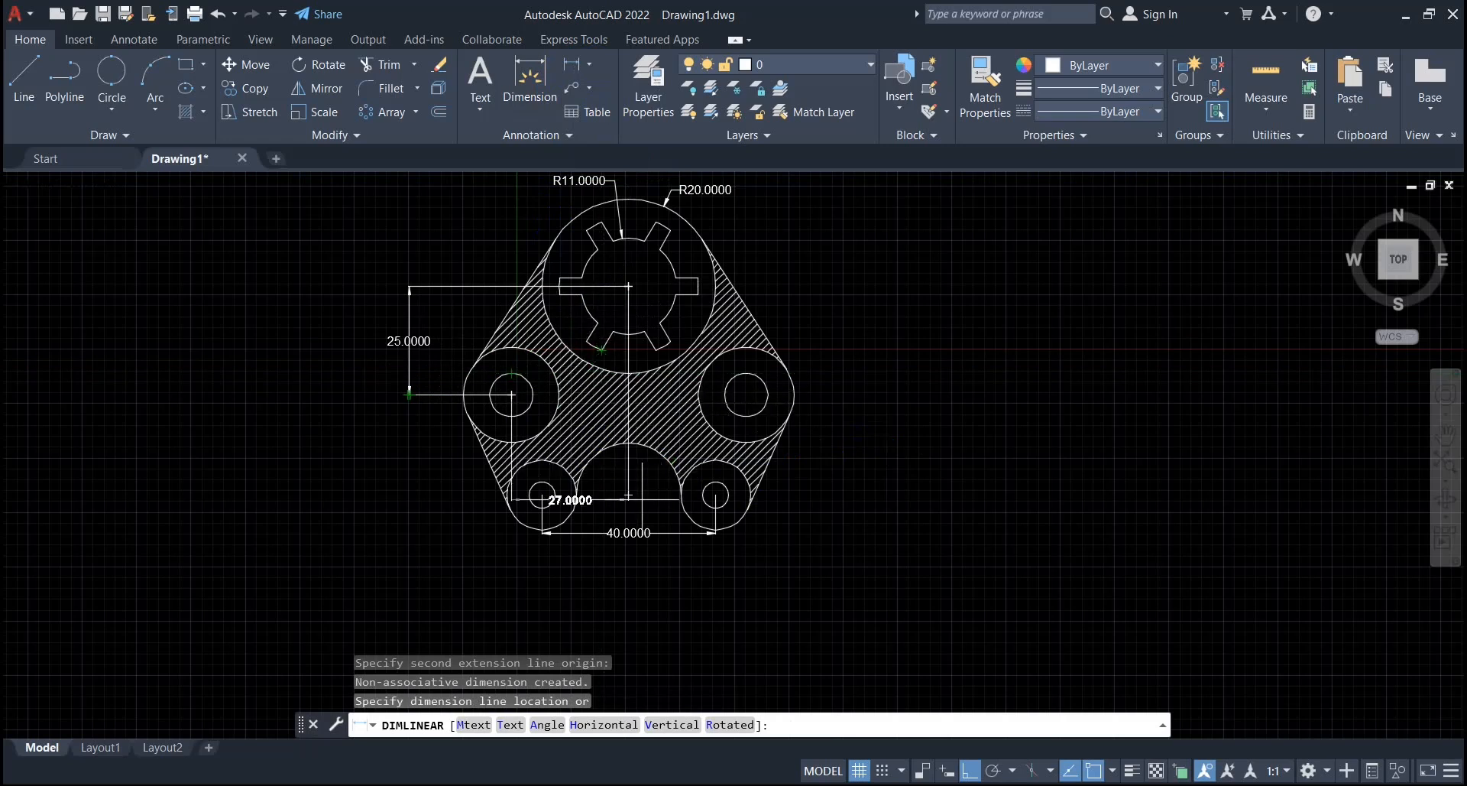
{"action": "key", "text": "Escape"}
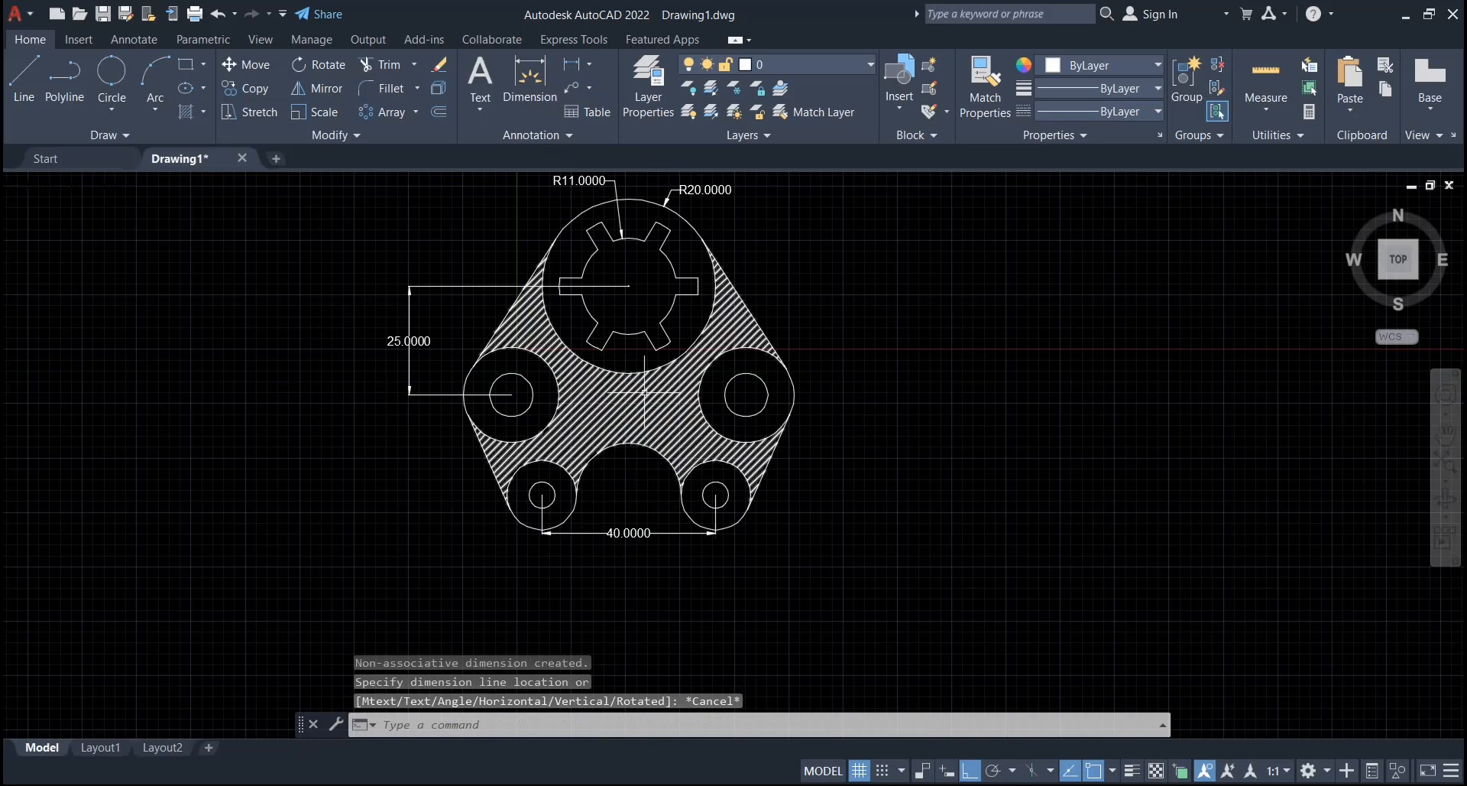
{"action": "middle_click_drag", "start_coordinate": [631, 408], "coordinate": [668, 455]}
{"action": "left_click", "coordinate": [572, 66]}
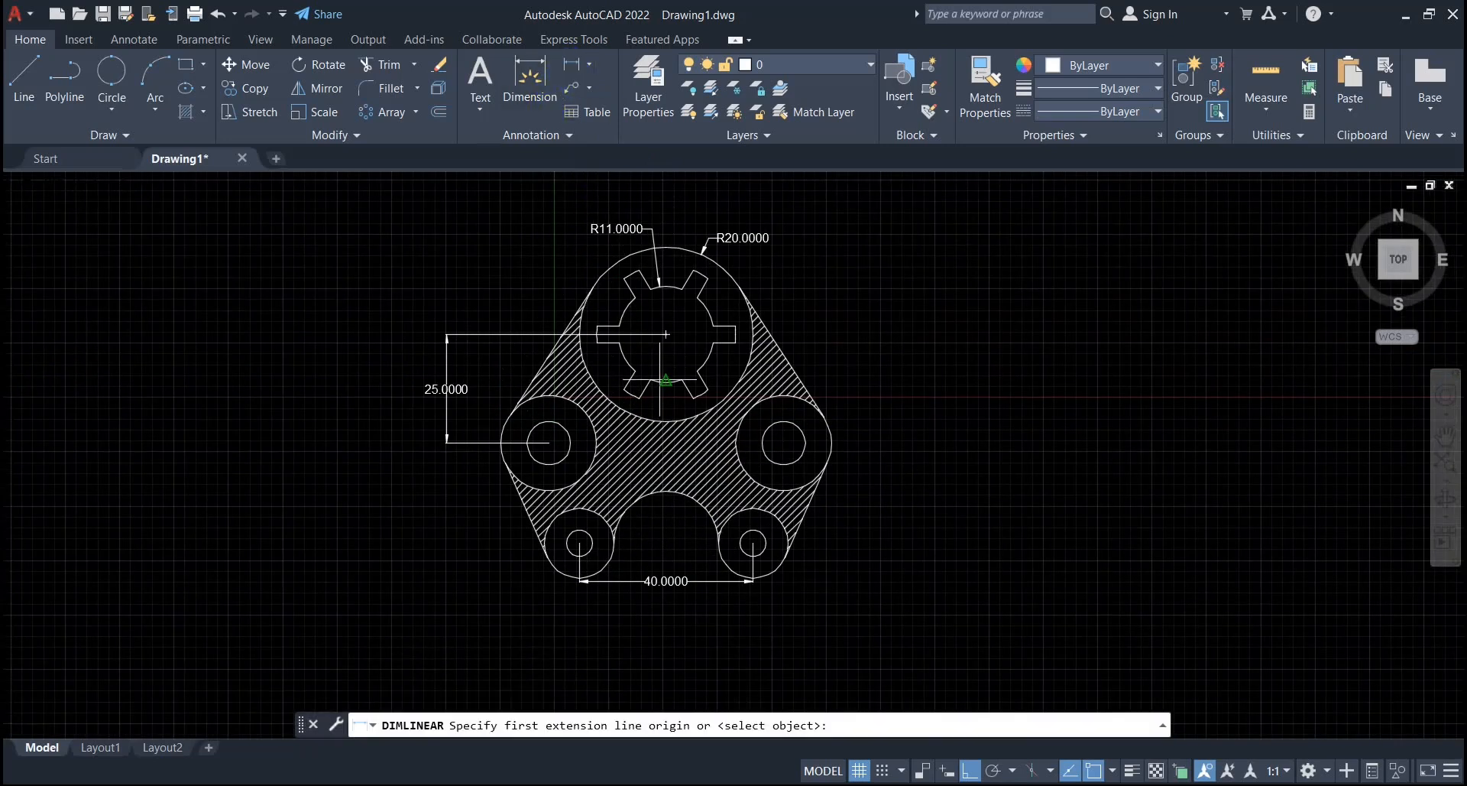
{"action": "left_click", "coordinate": [667, 334]}
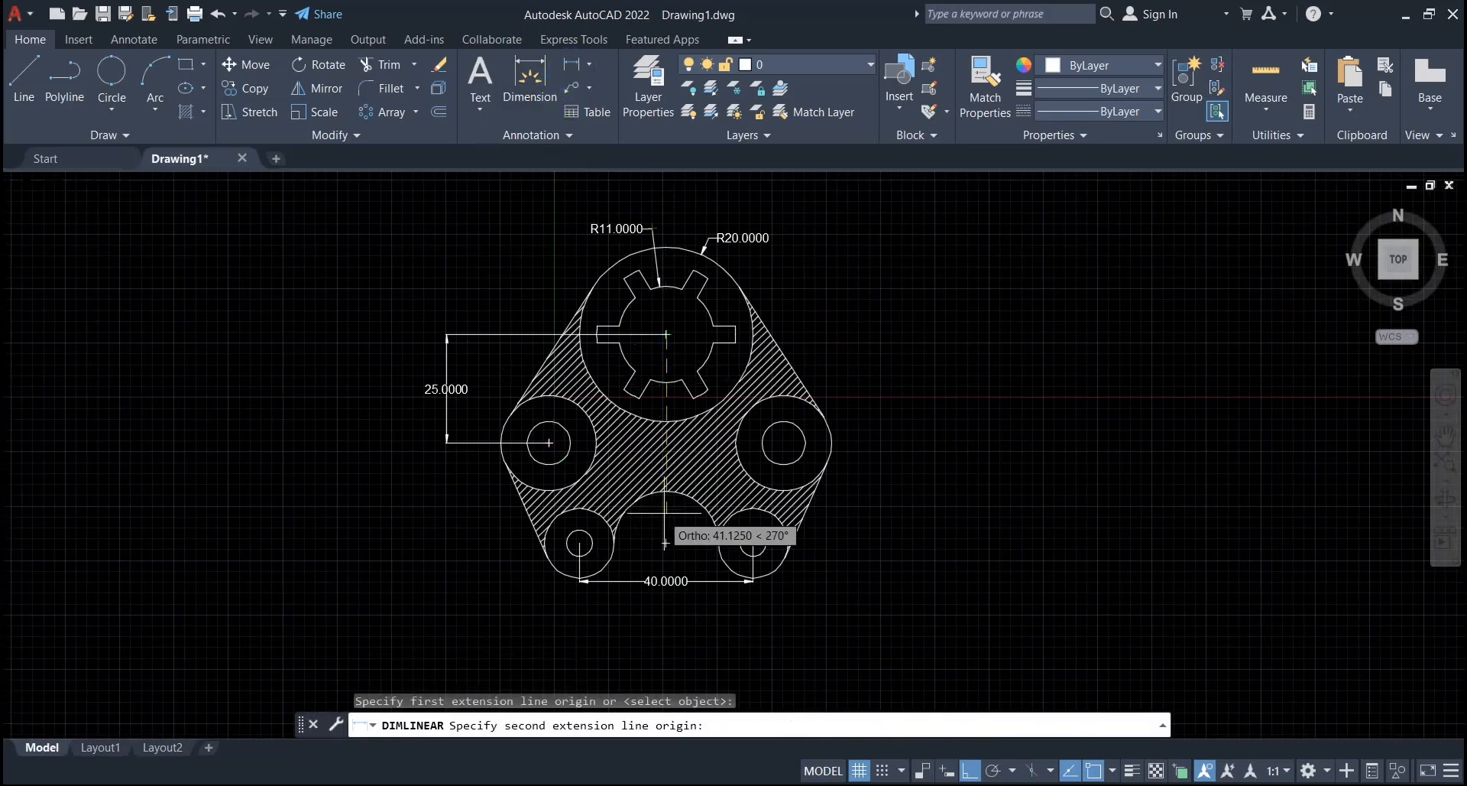
{"action": "key", "text": "Escape"}
Add a vertical linear dimension from the left middle circle's centre to the bottom-left circle's centre, placed outside the left edge.
{"action": "left_click", "coordinate": [575, 66]}
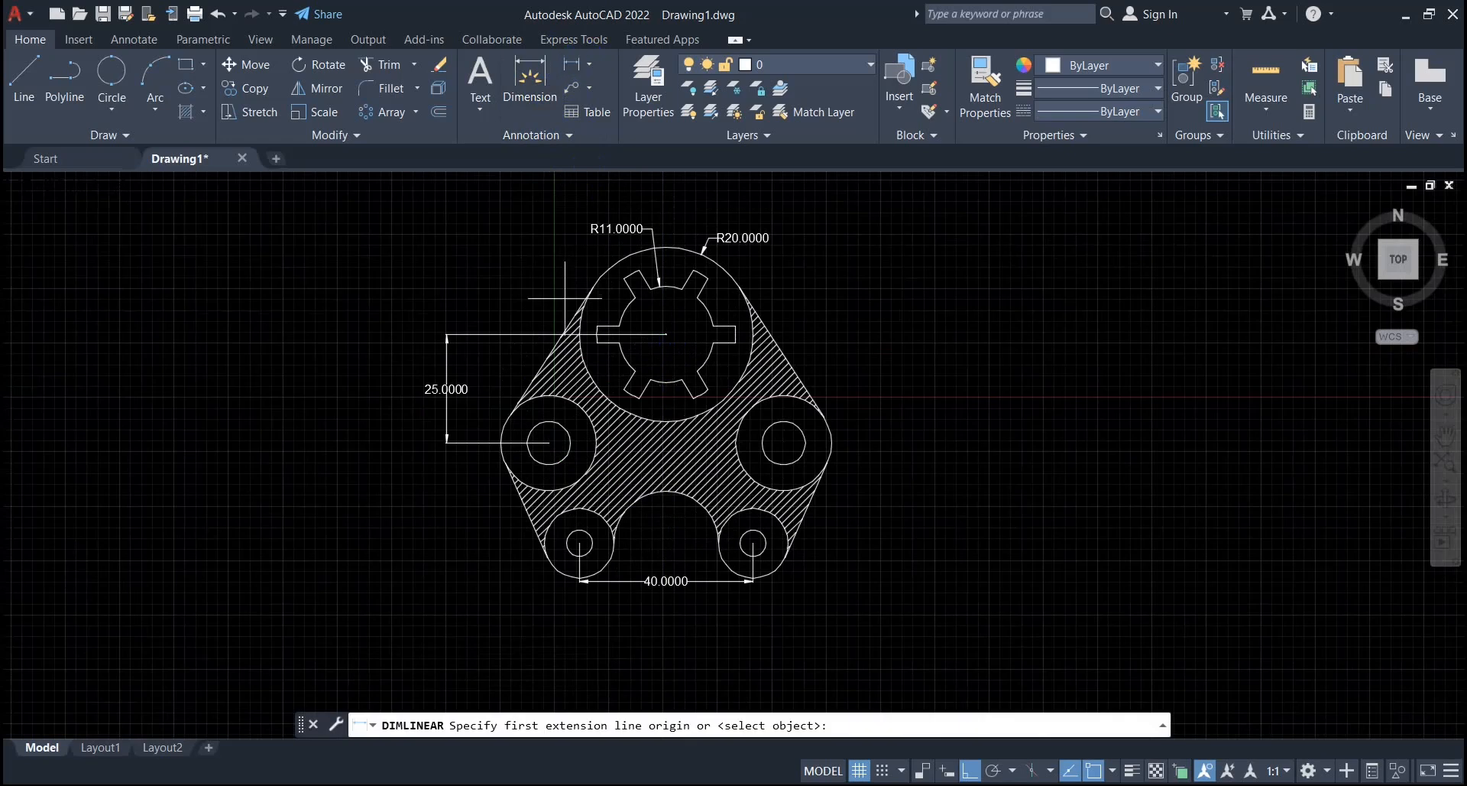
{"action": "left_click", "coordinate": [548, 442]}
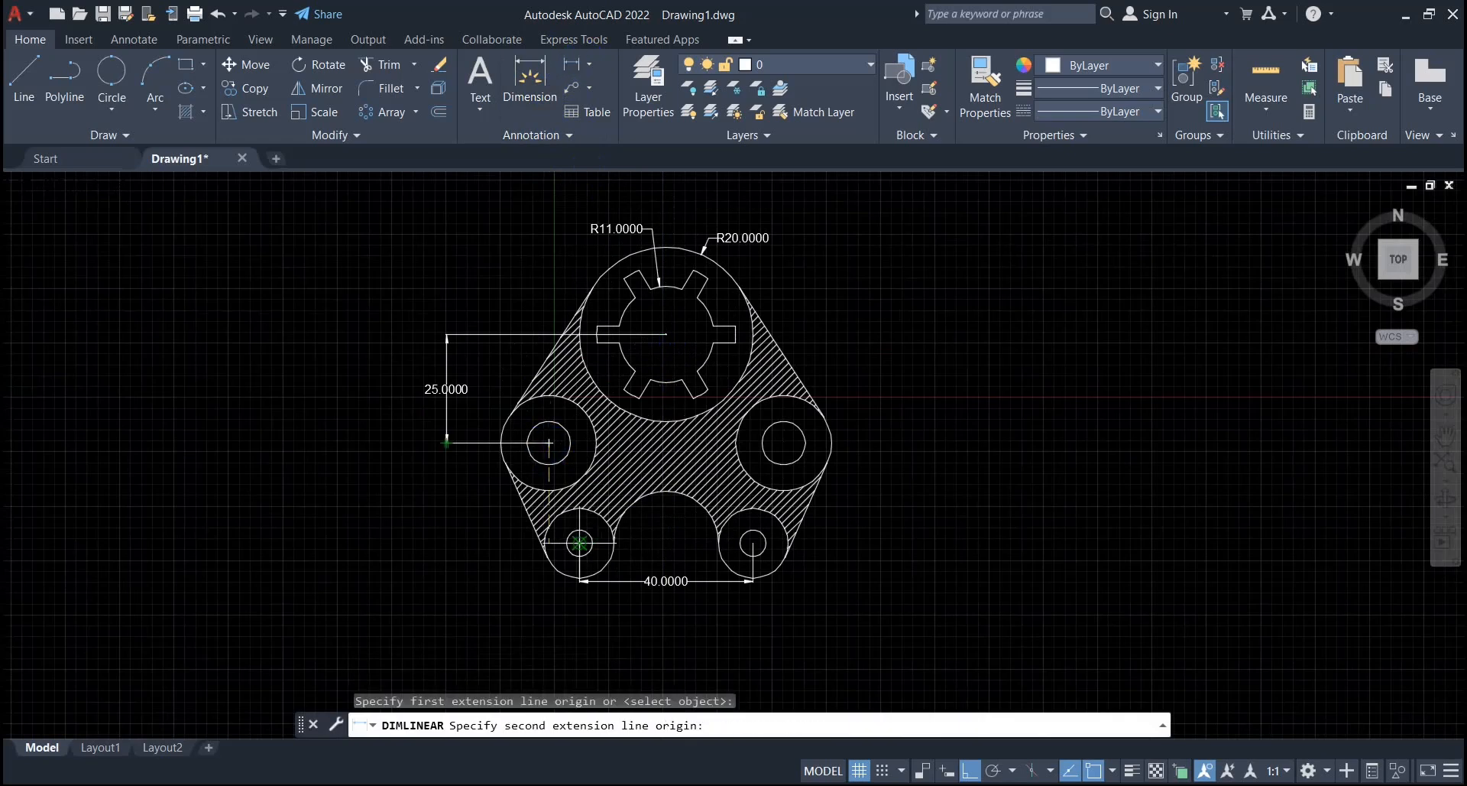
{"action": "left_click", "coordinate": [579, 543]}
{"action": "left_click", "coordinate": [477, 537]}
{"action": "scroll", "coordinate": [498, 487], "scroll_direction": "up", "scroll_amount": 2}
{"action": "middle_click_drag", "start_coordinate": [581, 495], "coordinate": [498, 499]}
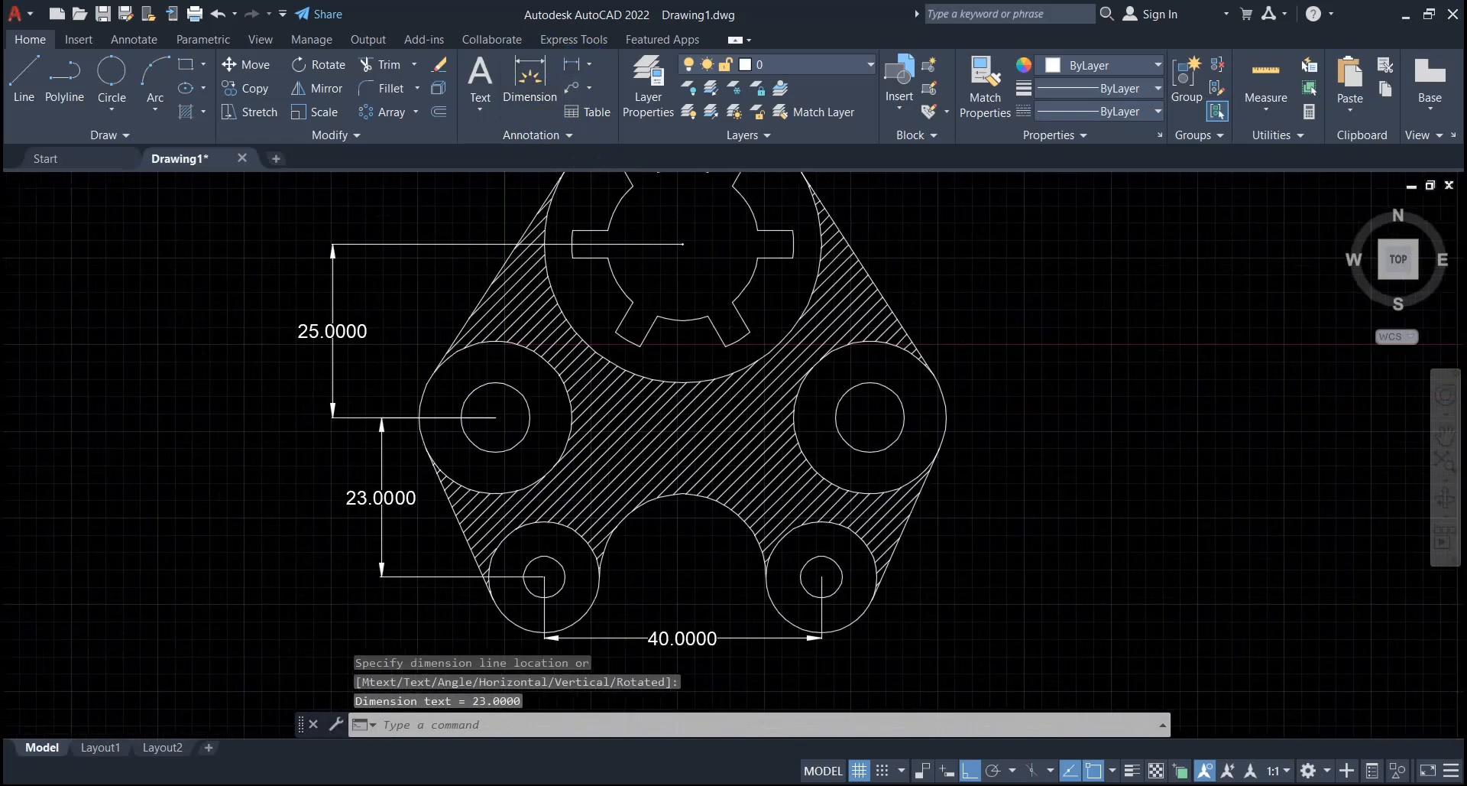
{"action": "scroll", "coordinate": [504, 495], "scroll_direction": "down", "scroll_amount": 2}
Add a radius dimension to the outer arc of the slotted opening's upper-right slot, with its text outside the large circle.
{"action": "left_click", "coordinate": [589, 64]}
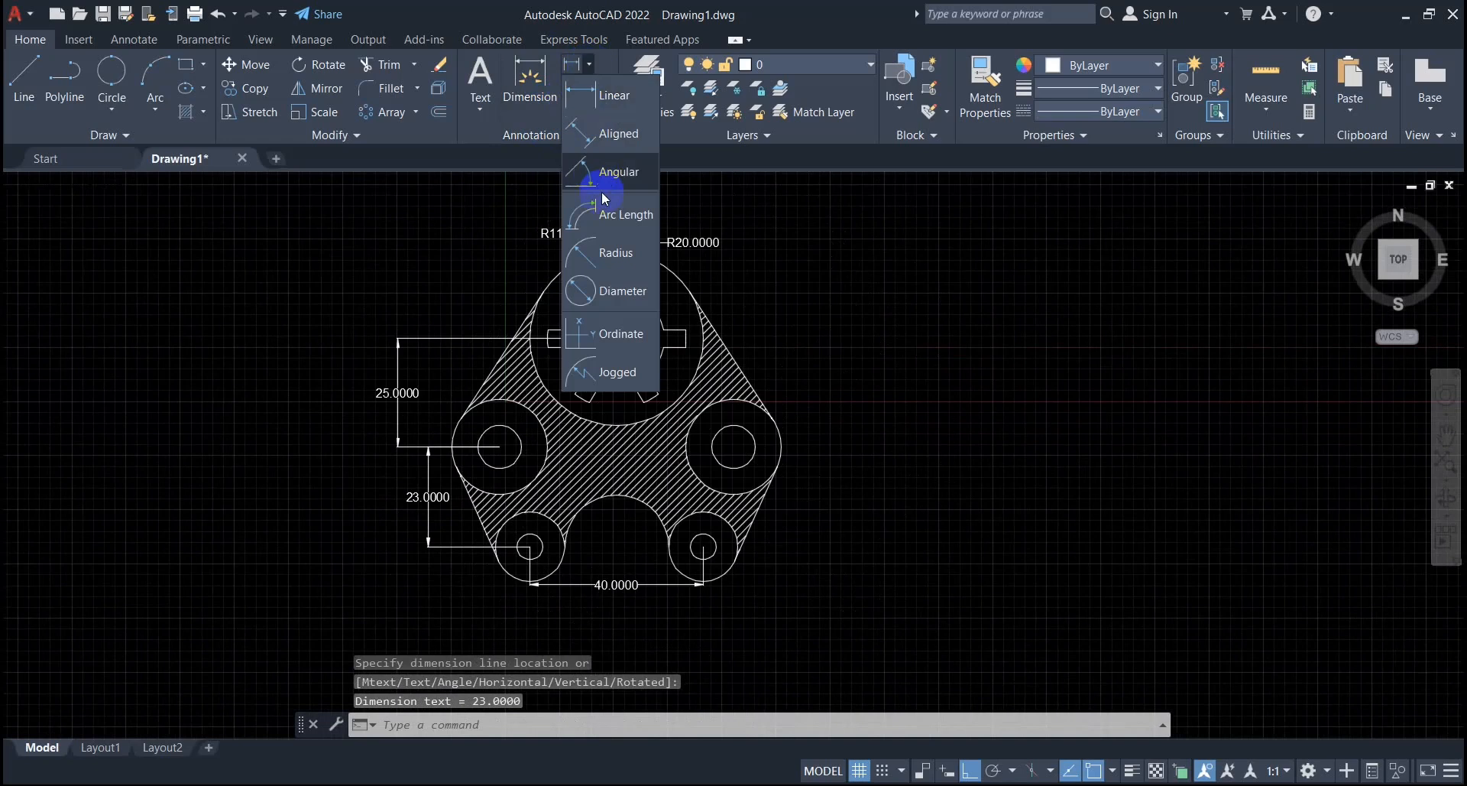
{"action": "left_click", "coordinate": [624, 261]}
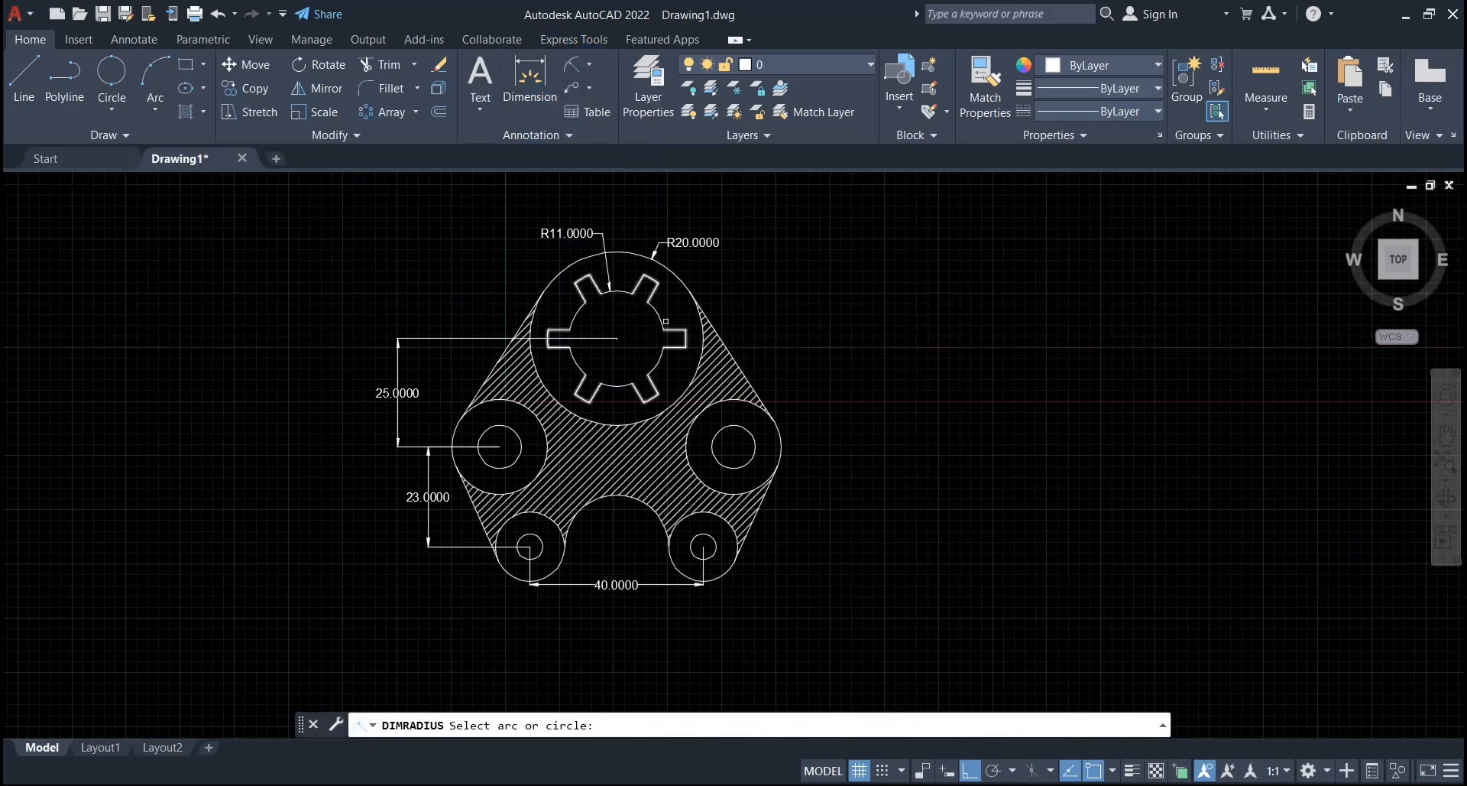
{"action": "scroll", "coordinate": [649, 272], "scroll_direction": "up", "scroll_amount": 2}
{"action": "left_click", "coordinate": [655, 285]}
{"action": "left_click", "coordinate": [692, 246]}
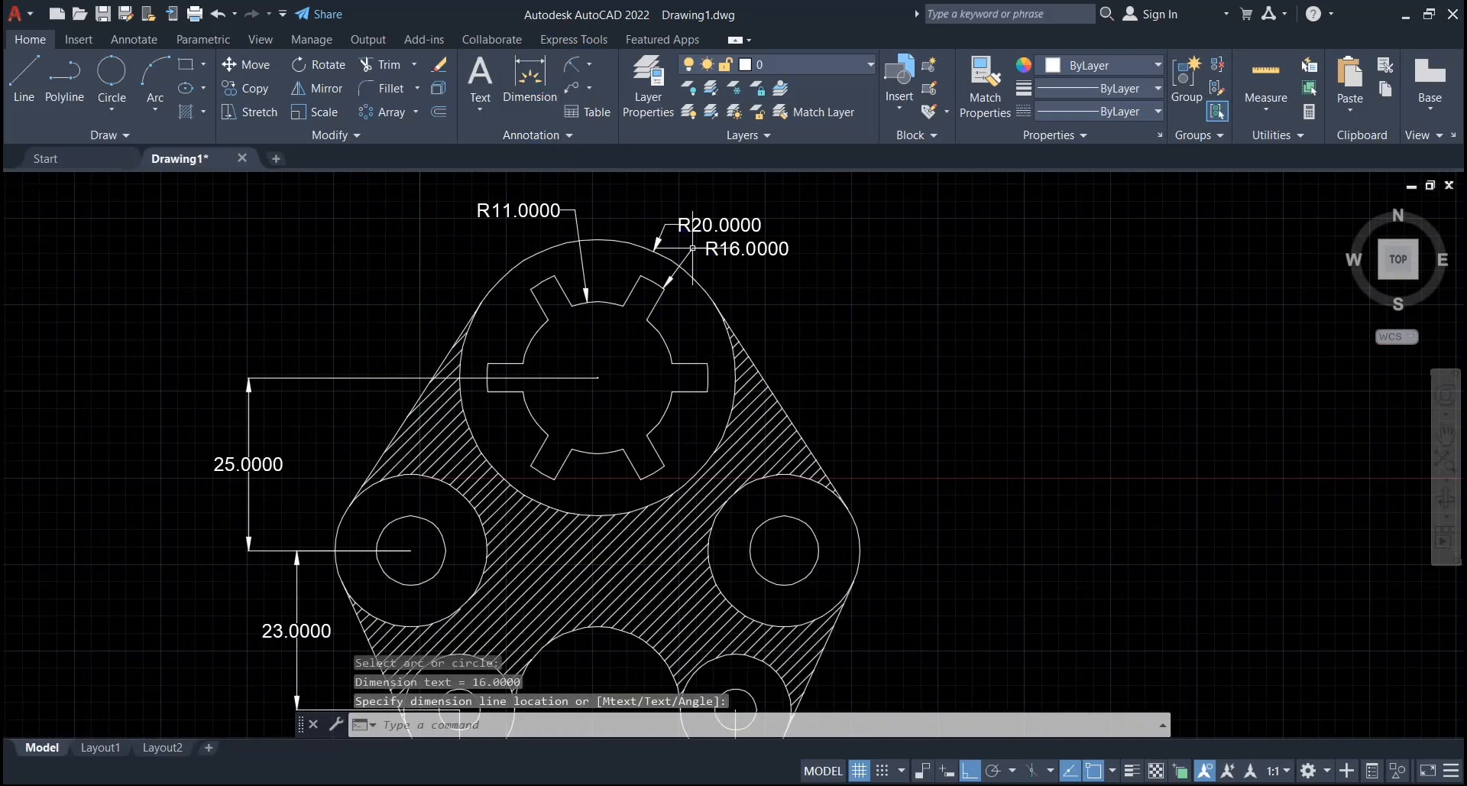
{"action": "middle_click_drag", "start_coordinate": [766, 375], "coordinate": [741, 314]}
{"action": "right_click", "coordinate": [741, 313]}
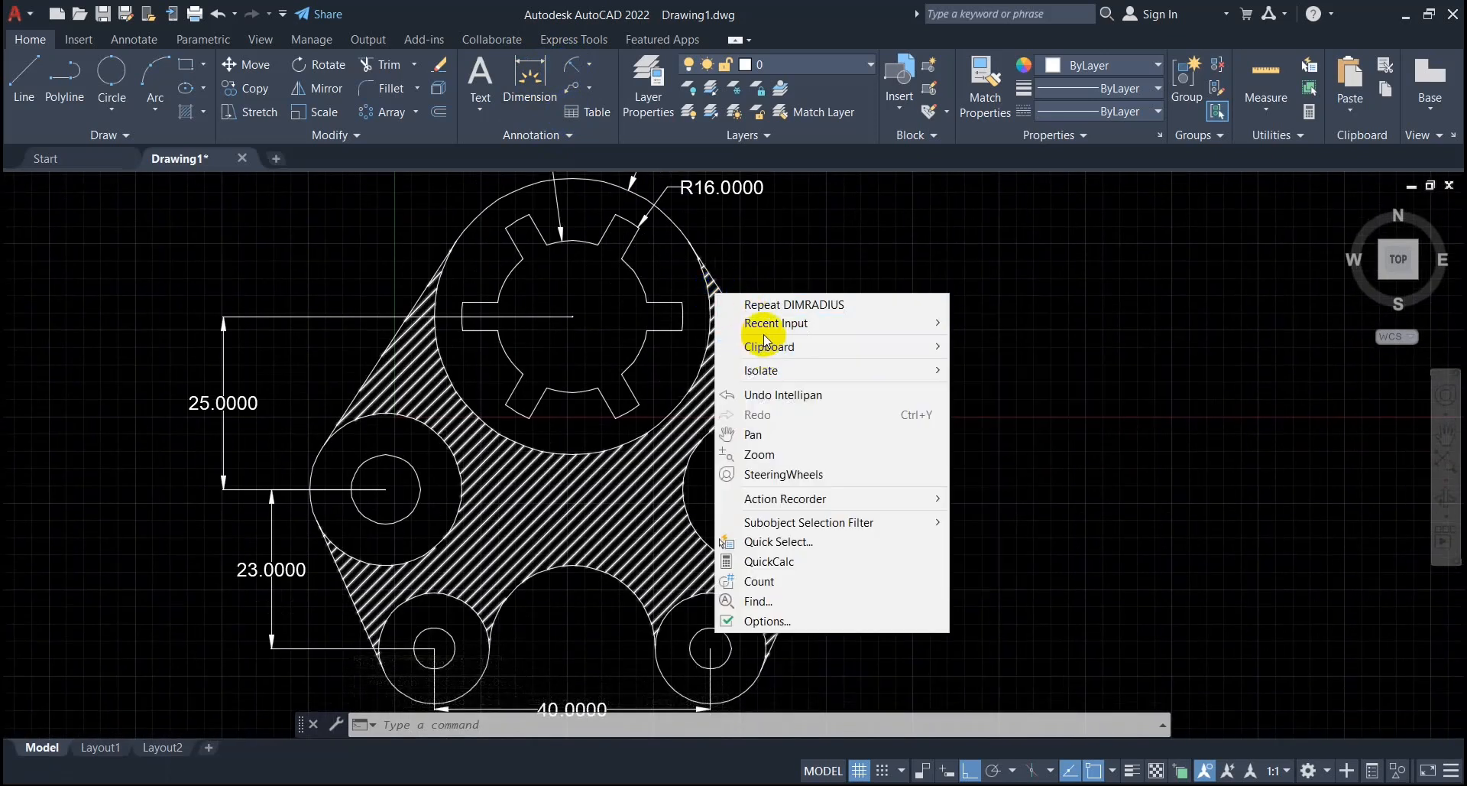
{"action": "mouse_move", "coordinate": [739, 372]}
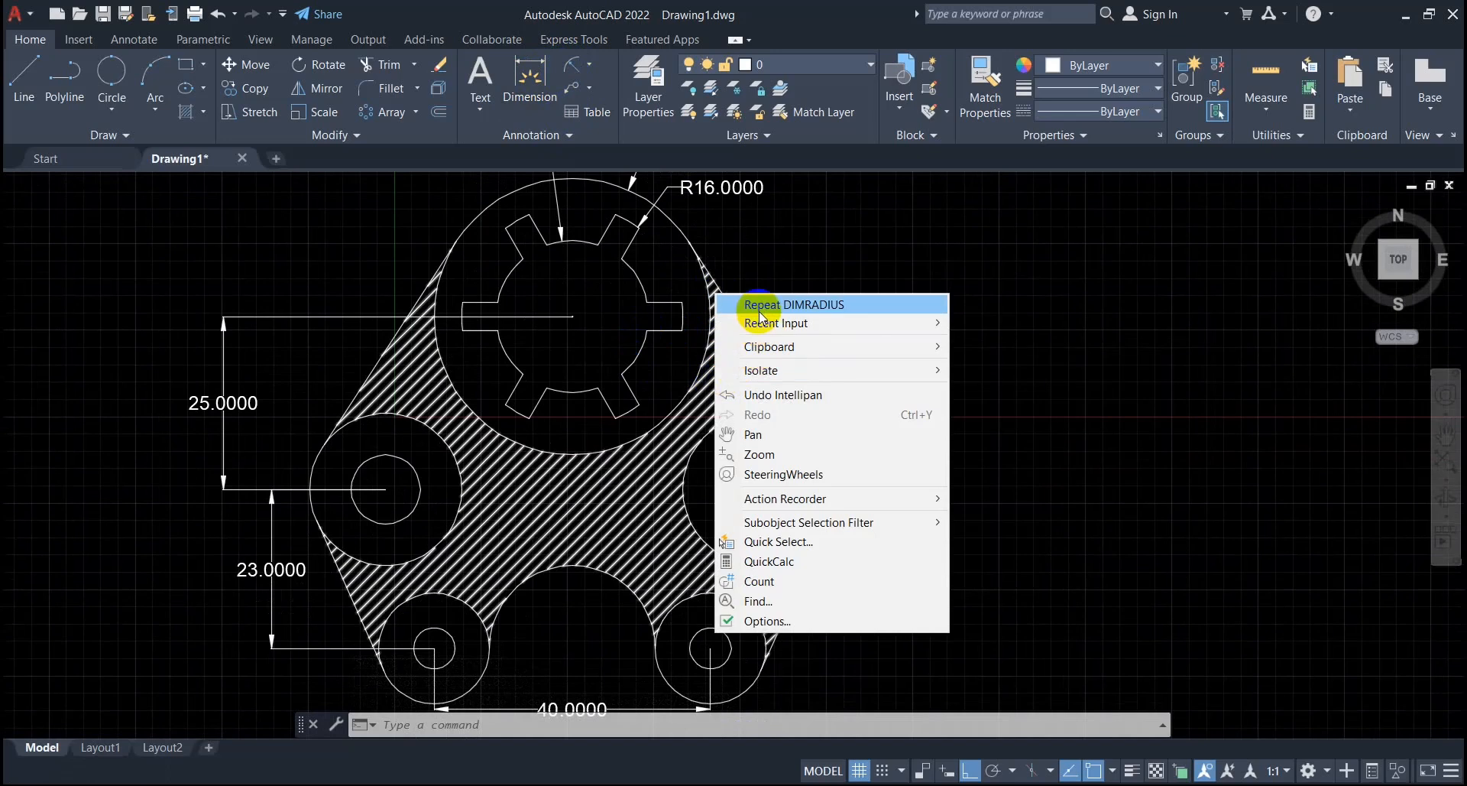
{"action": "key", "text": "Escape"}
{"action": "scroll", "coordinate": [701, 484], "scroll_direction": "down", "scroll_amount": 2}
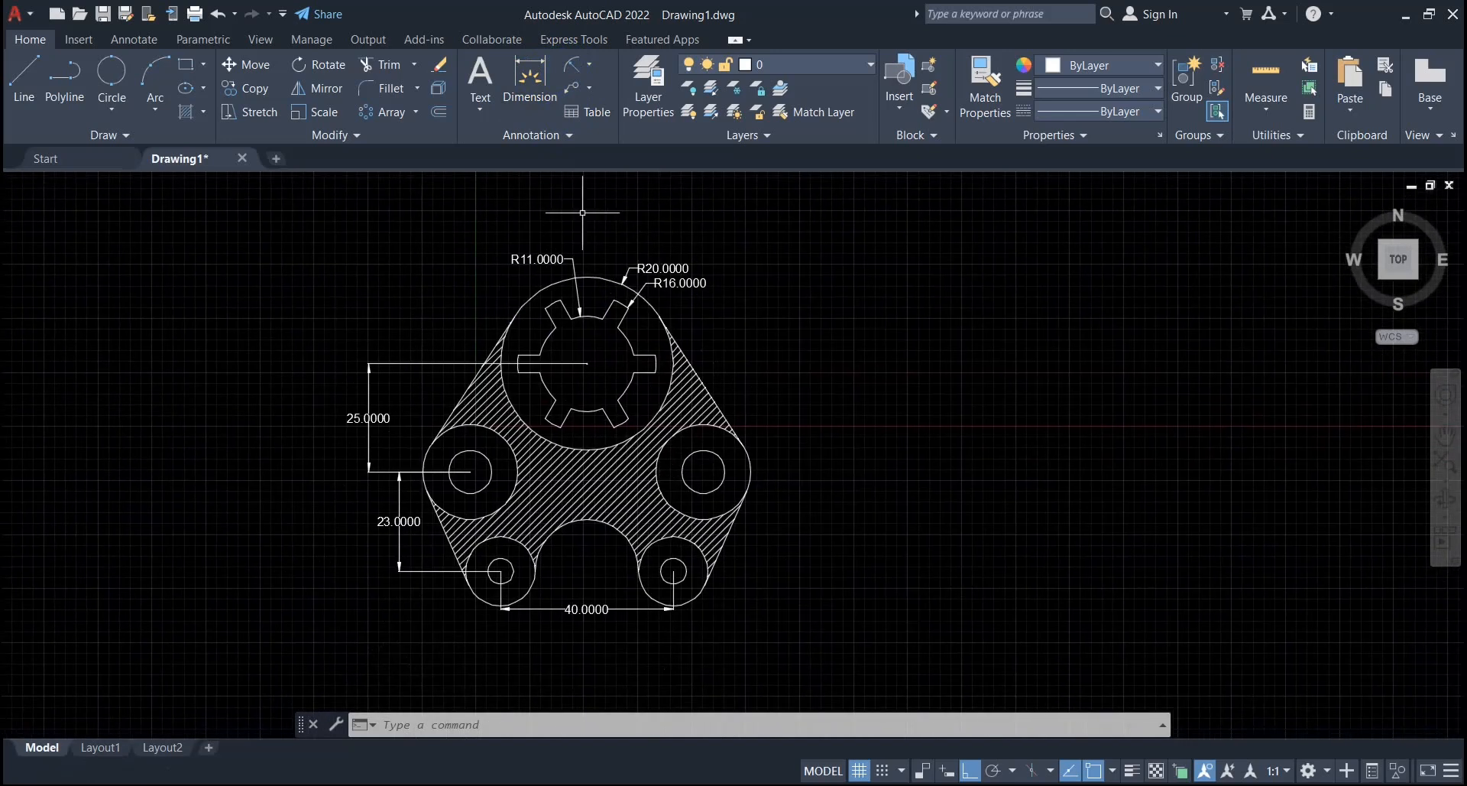
Add a radius dimension to the outer circle of the left middle boss, with its text to the upper left.
{"action": "left_click", "coordinate": [569, 67]}
{"action": "scroll", "coordinate": [413, 519], "scroll_direction": "up", "scroll_amount": 2}
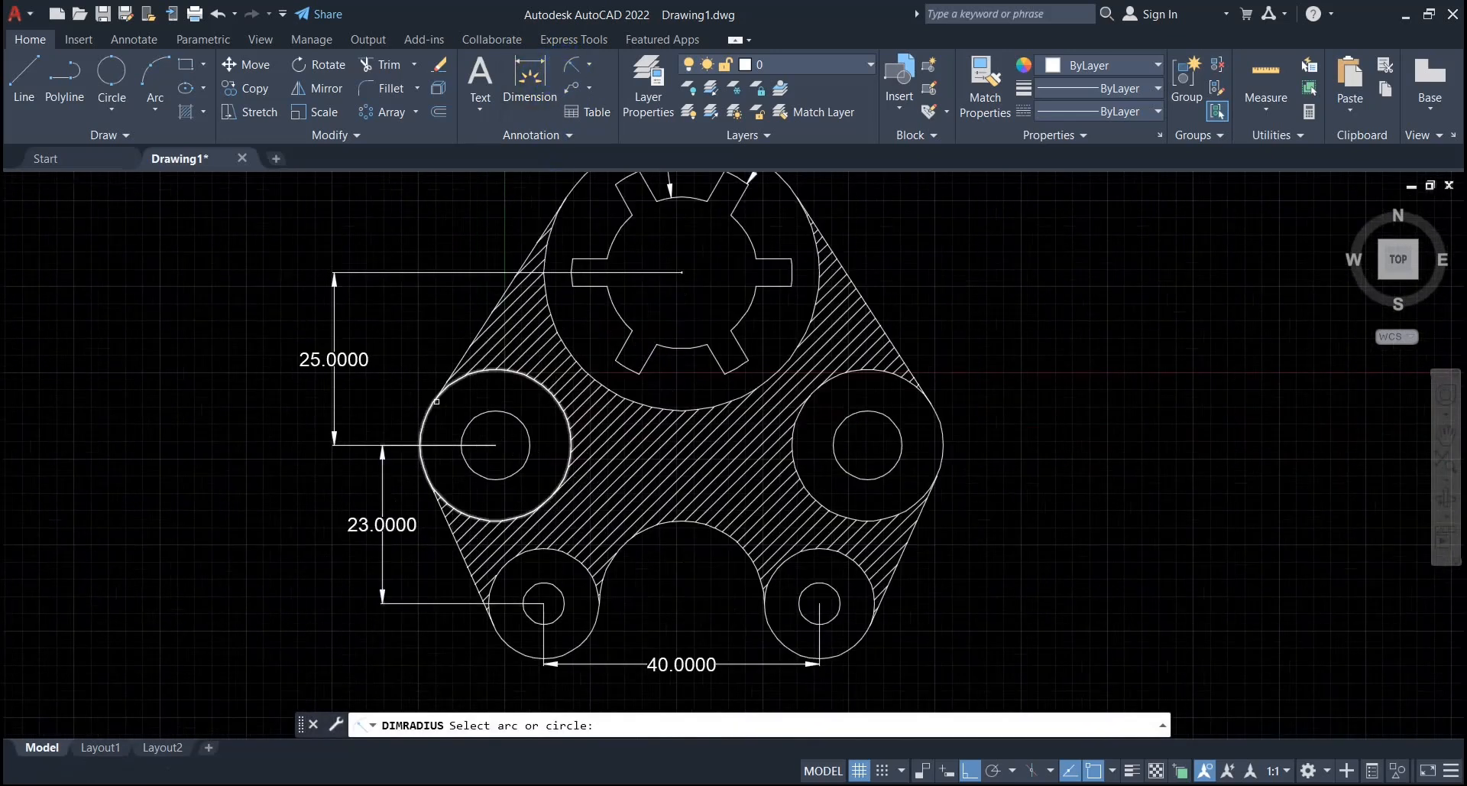
{"action": "left_click", "coordinate": [434, 405]}
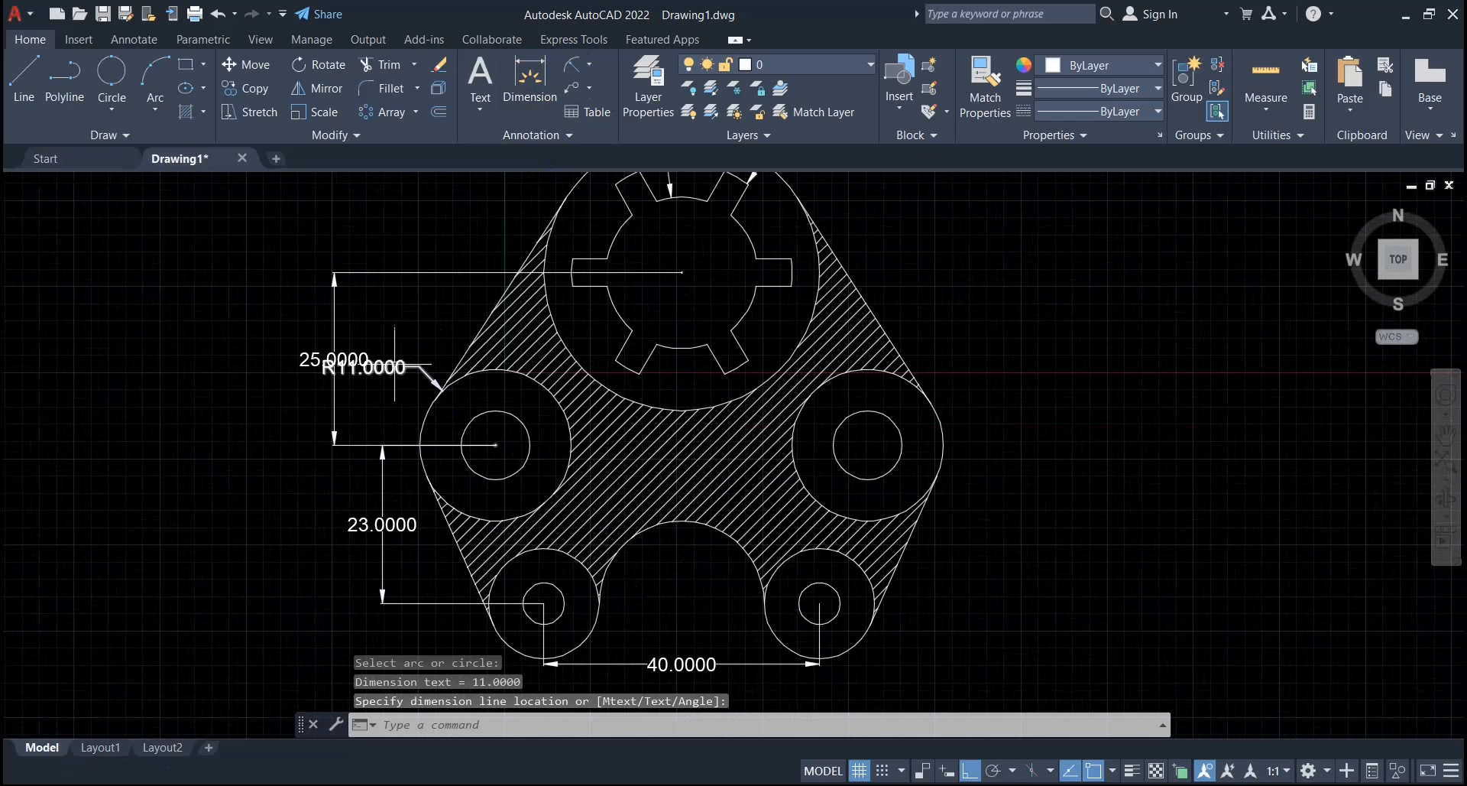
{"action": "left_click", "coordinate": [400, 364]}
{"action": "left_click", "coordinate": [393, 367]}
{"action": "left_click", "coordinate": [365, 367]}
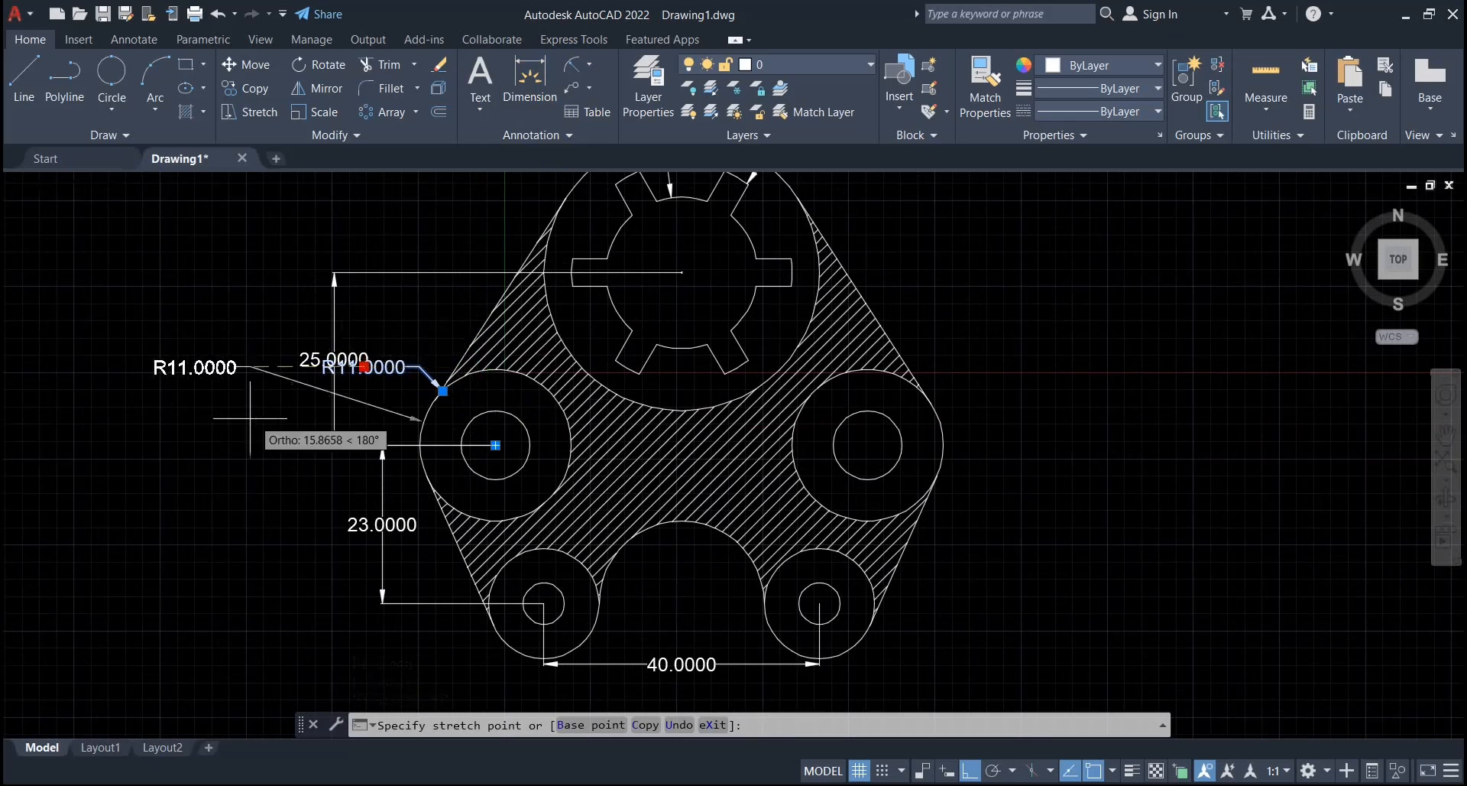
{"action": "key", "text": "Escape"}
{"action": "key", "text": "Escape"}
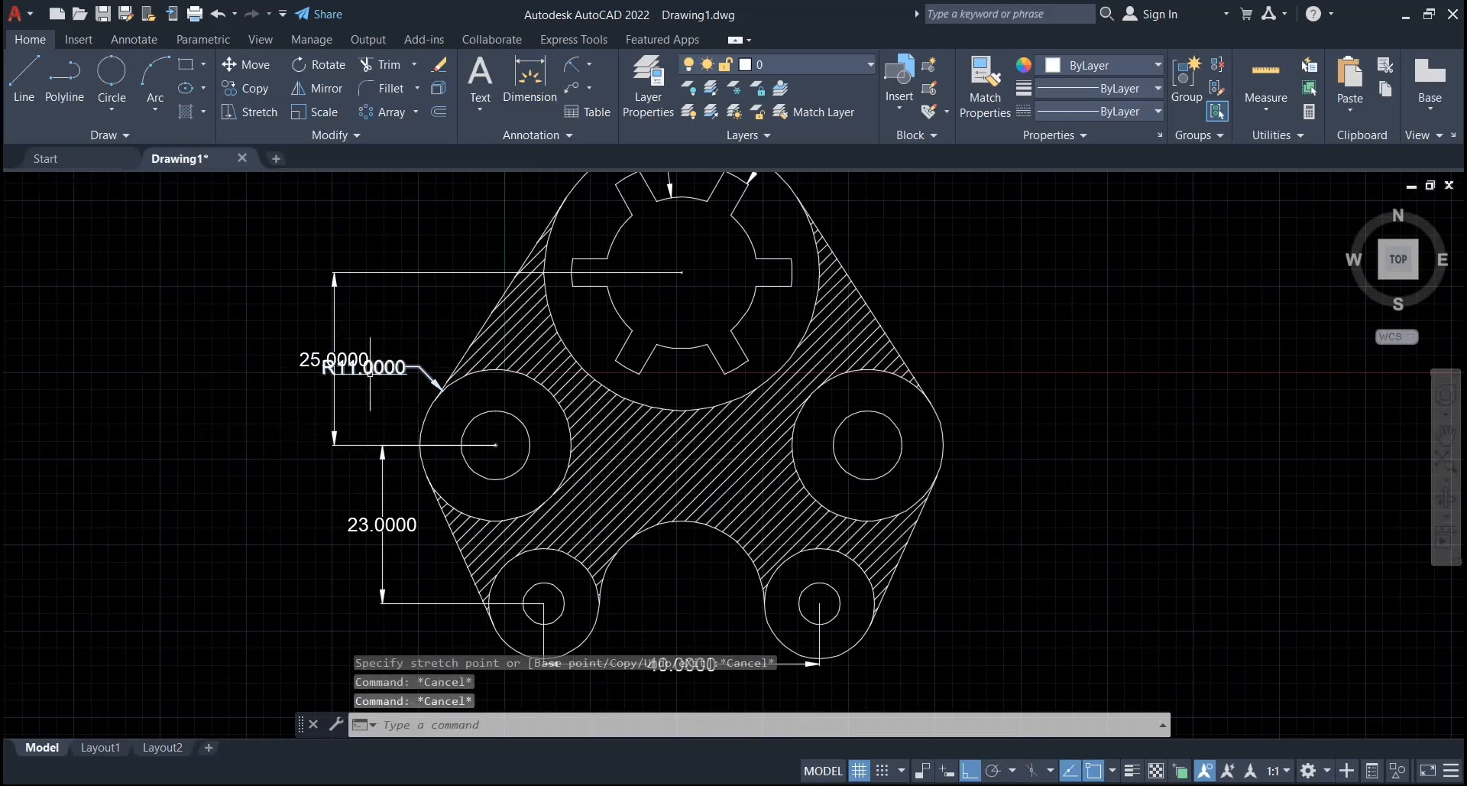
Move the left middle boss's radius text down and left, clear of the 25 dimension's text.
{"action": "scroll", "coordinate": [369, 374], "scroll_direction": "up", "scroll_amount": 2}
{"action": "left_click", "coordinate": [358, 359]}
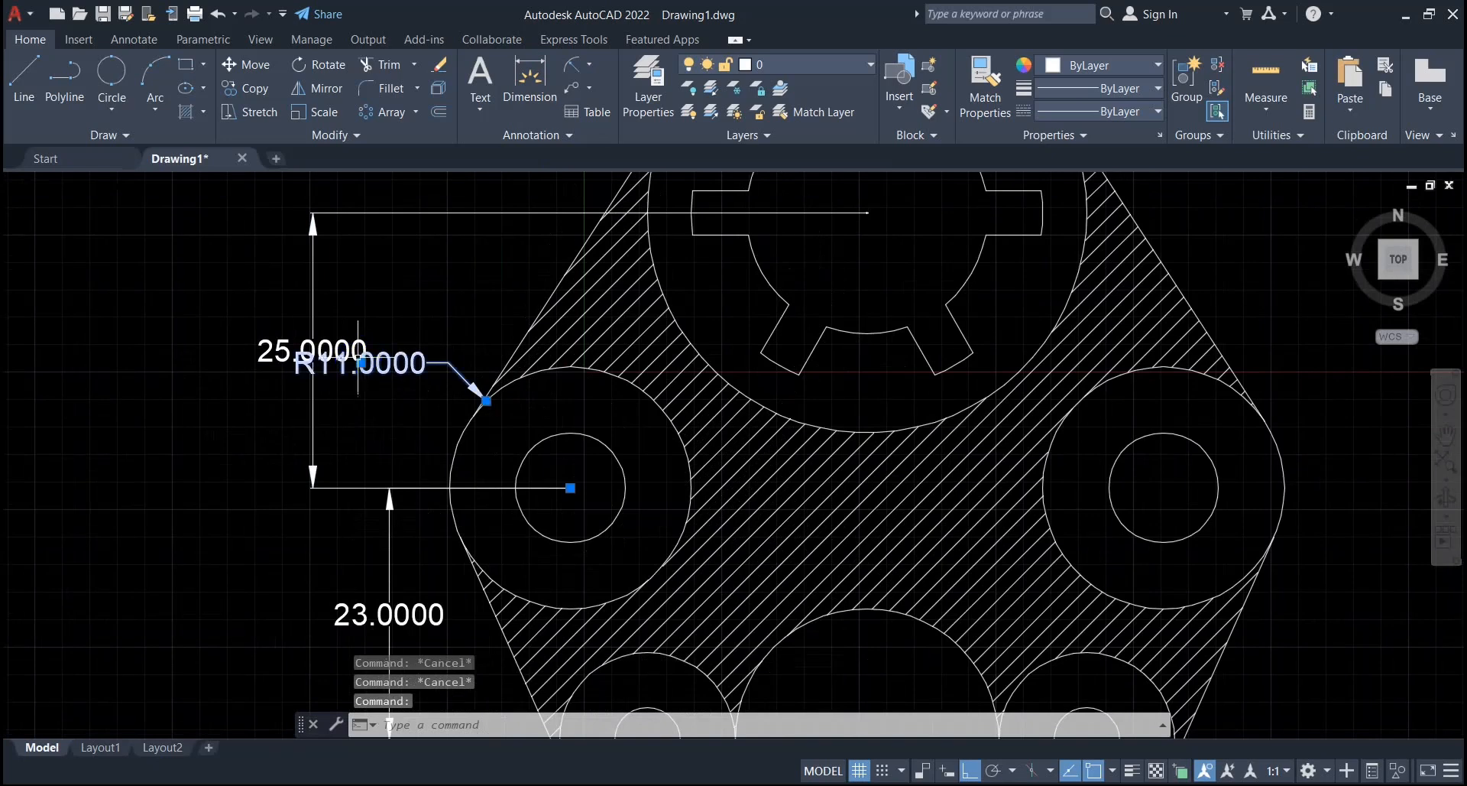
{"action": "left_click", "coordinate": [361, 362]}
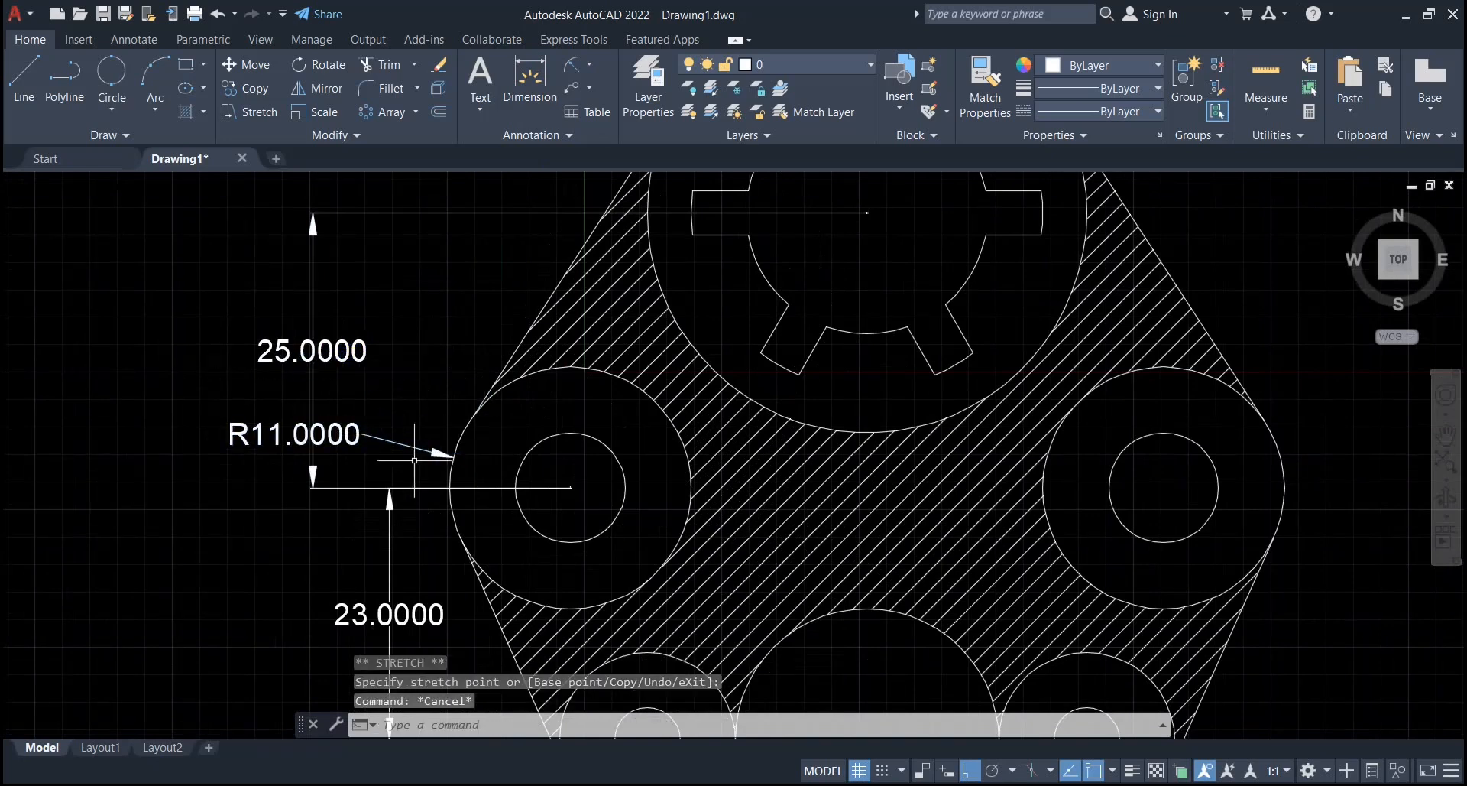
{"action": "scroll", "coordinate": [421, 449], "scroll_direction": "down", "scroll_amount": 4}
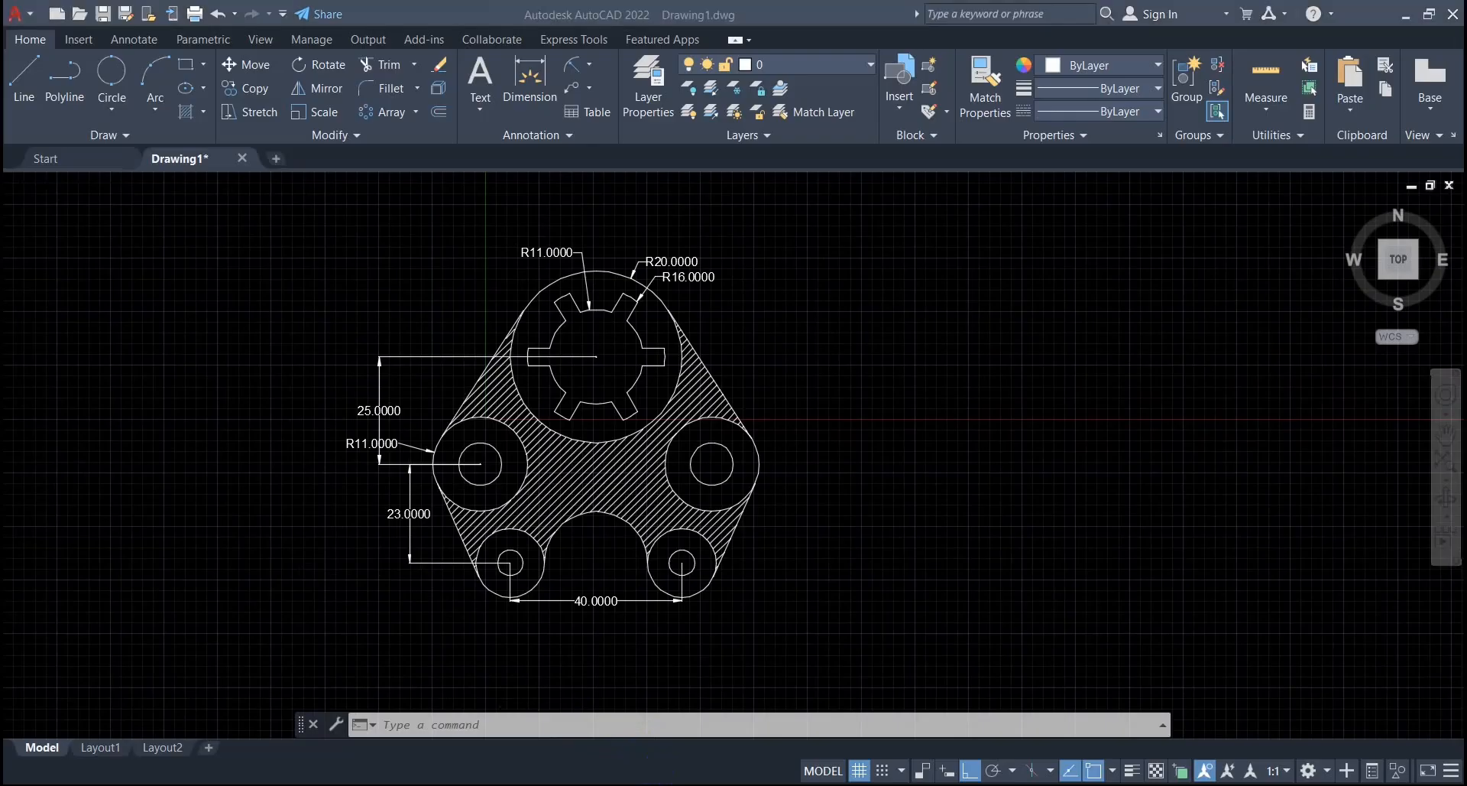
Draw a circle of radius 10 in the empty area to the right of the dimensioned part.
{"action": "key", "text": "alt+Tab"}
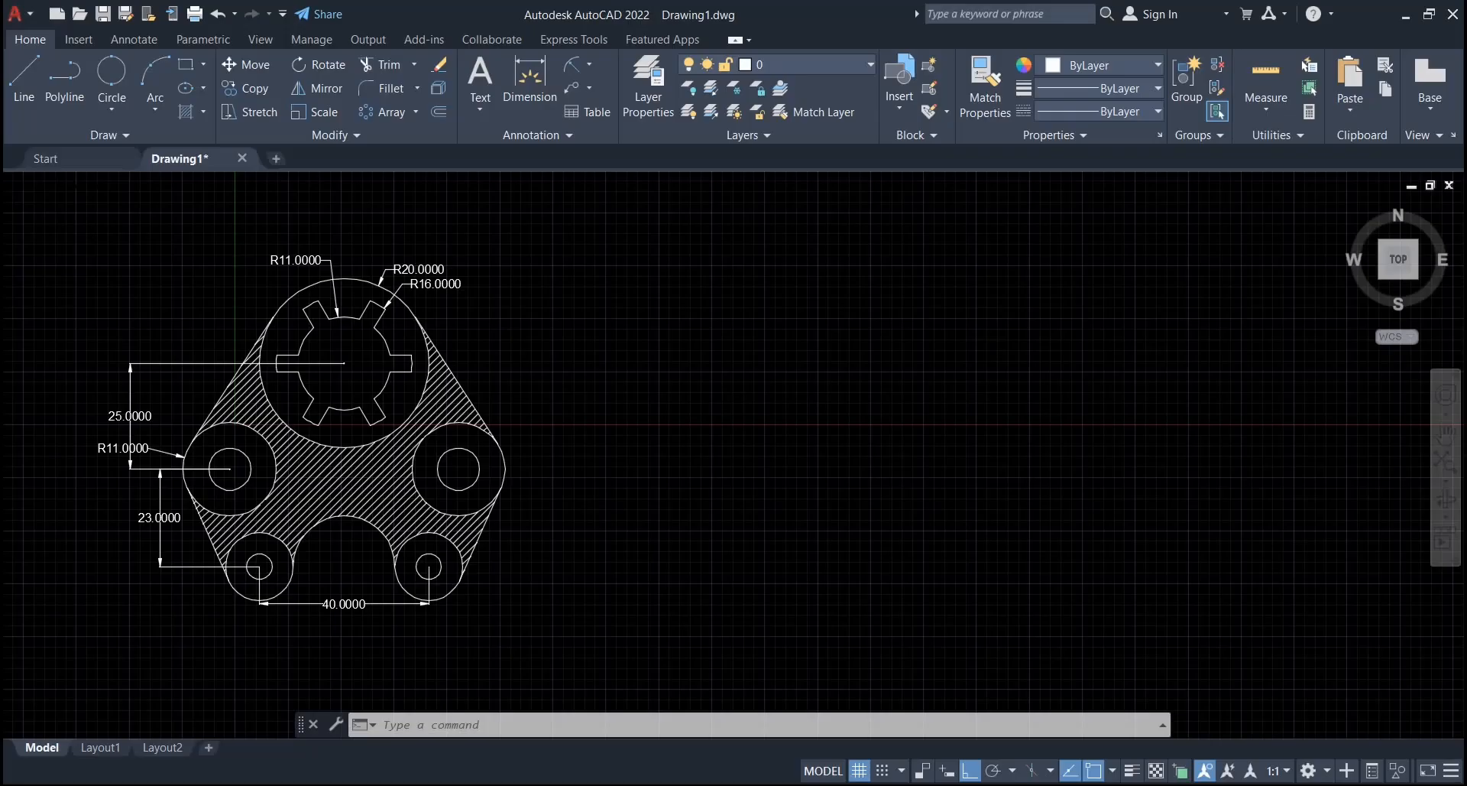
{"action": "middle_click_drag", "start_coordinate": [645, 504], "coordinate": [581, 485]}
{"action": "left_click", "coordinate": [111, 120]}
{"action": "left_click", "coordinate": [121, 140]}
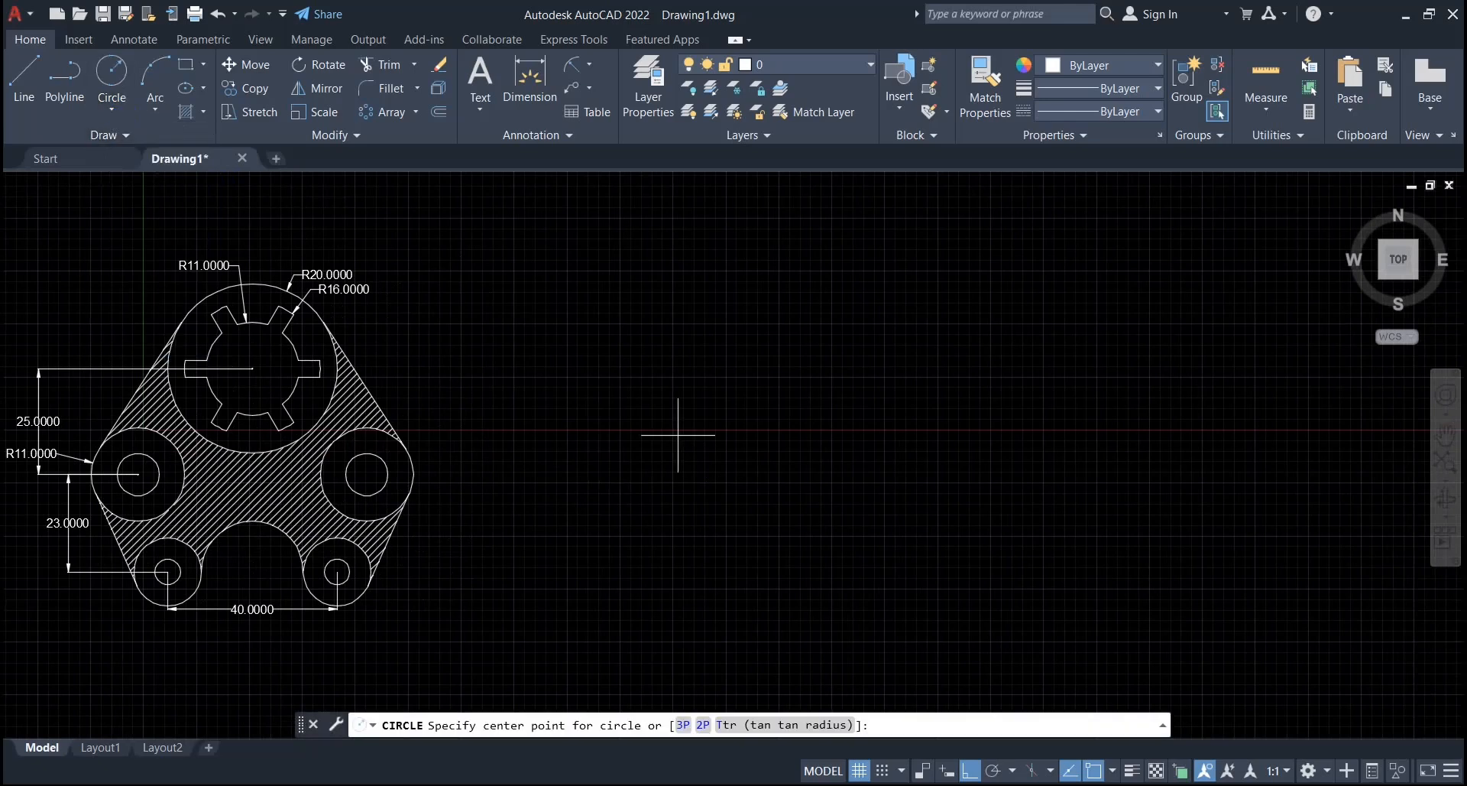
{"action": "left_click", "coordinate": [833, 427]}
{"action": "type", "text": "1"}
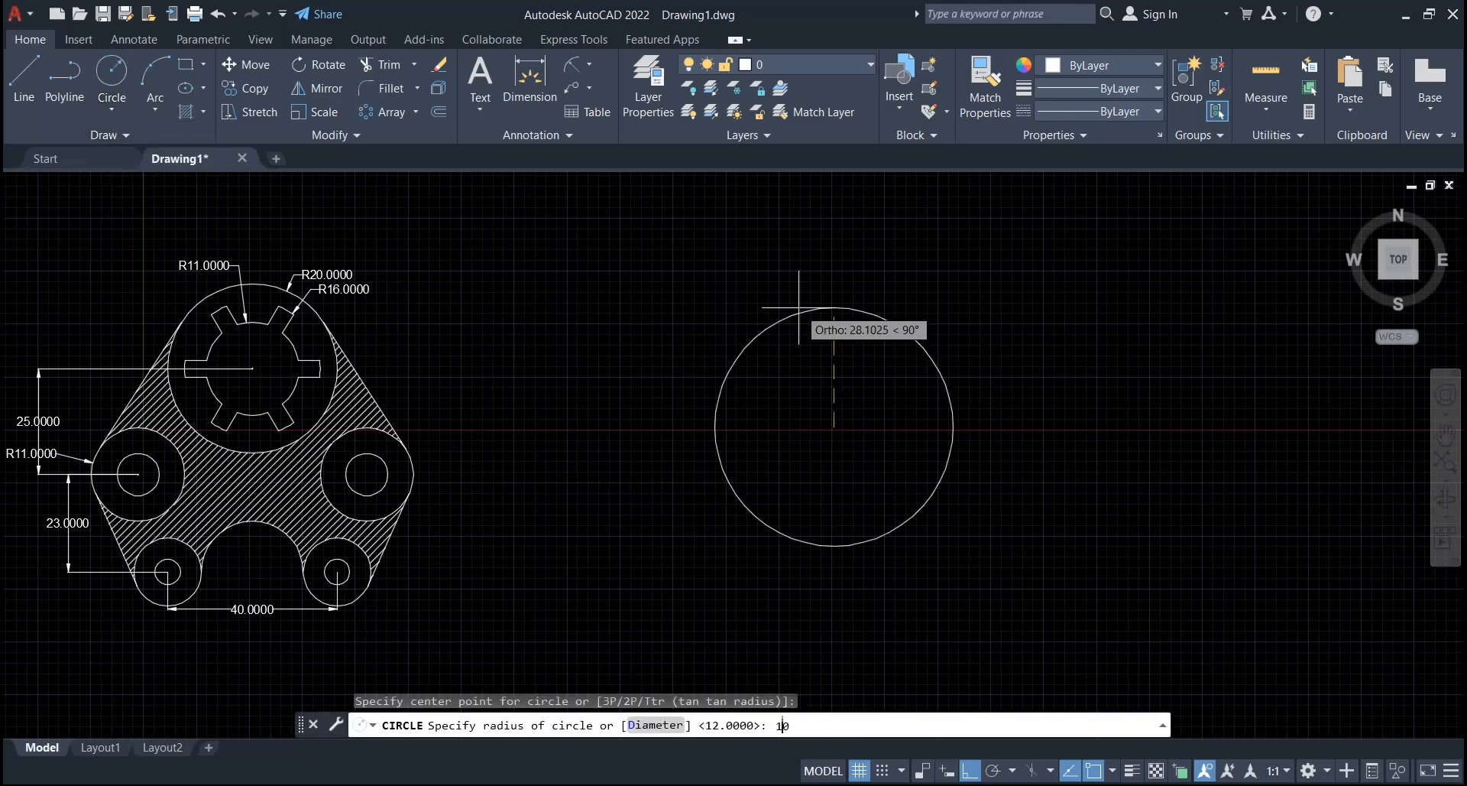
{"action": "type", "text": "0"}
{"action": "key", "text": "Return"}
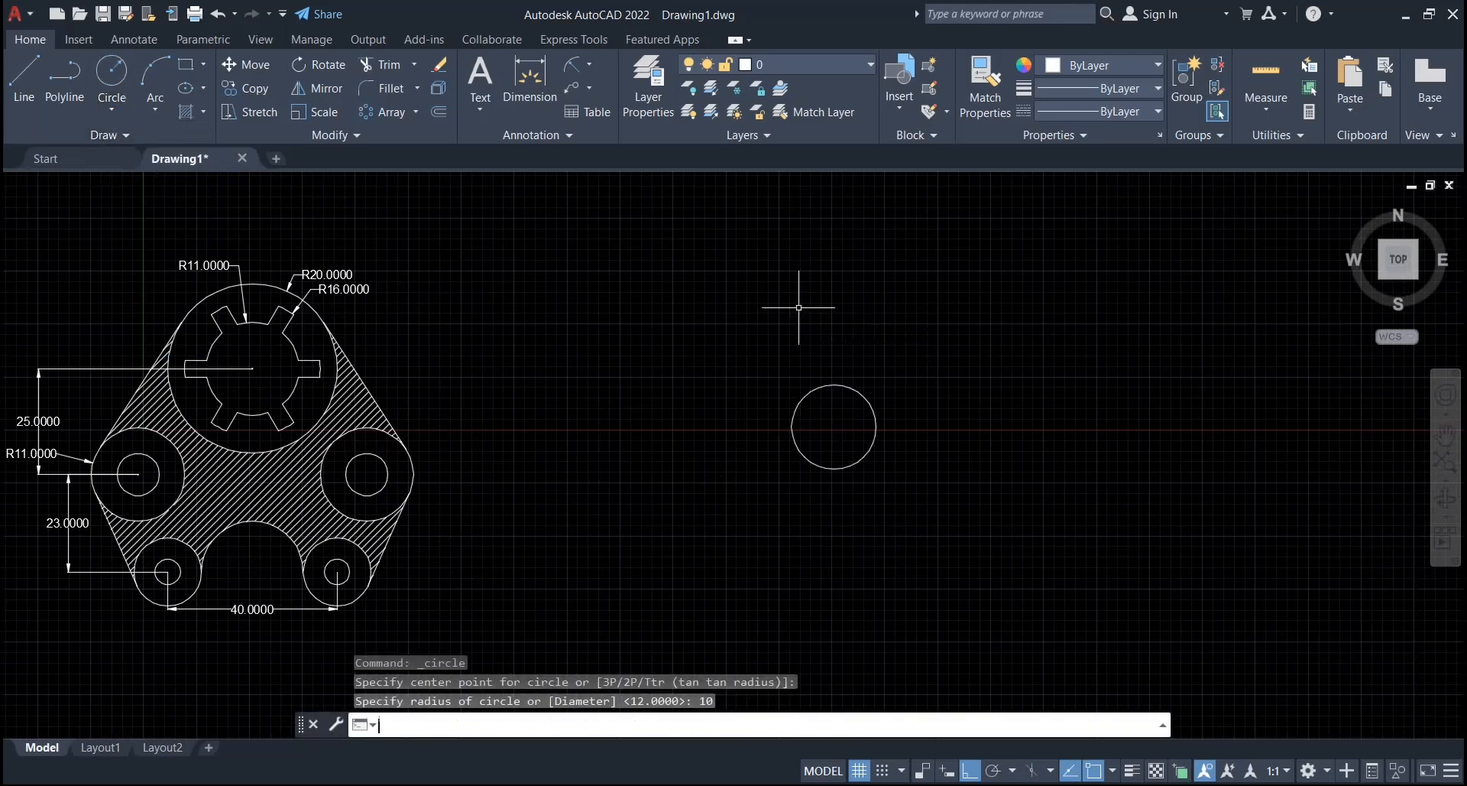
Draw a circle of radius 25 concentric with the radius 10 circle, checking the radius in the workbook PDF.
{"action": "left_click", "coordinate": [126, 115]}
{"action": "left_click", "coordinate": [149, 174]}
{"action": "left_click", "coordinate": [98, 114]}
{"action": "left_click", "coordinate": [145, 142]}
{"action": "left_click", "coordinate": [834, 426]}
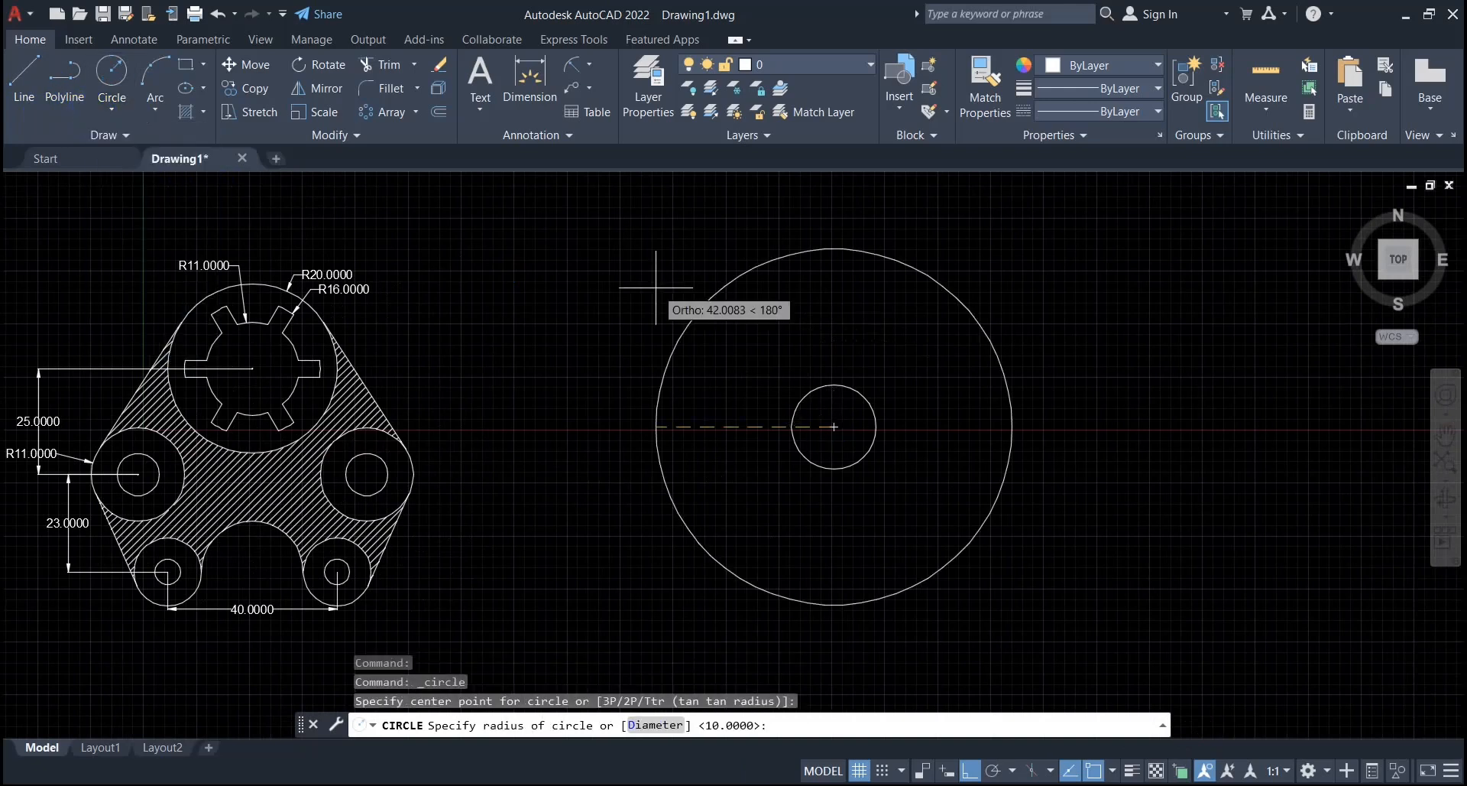
{"action": "left_click", "coordinate": [448, 756]}
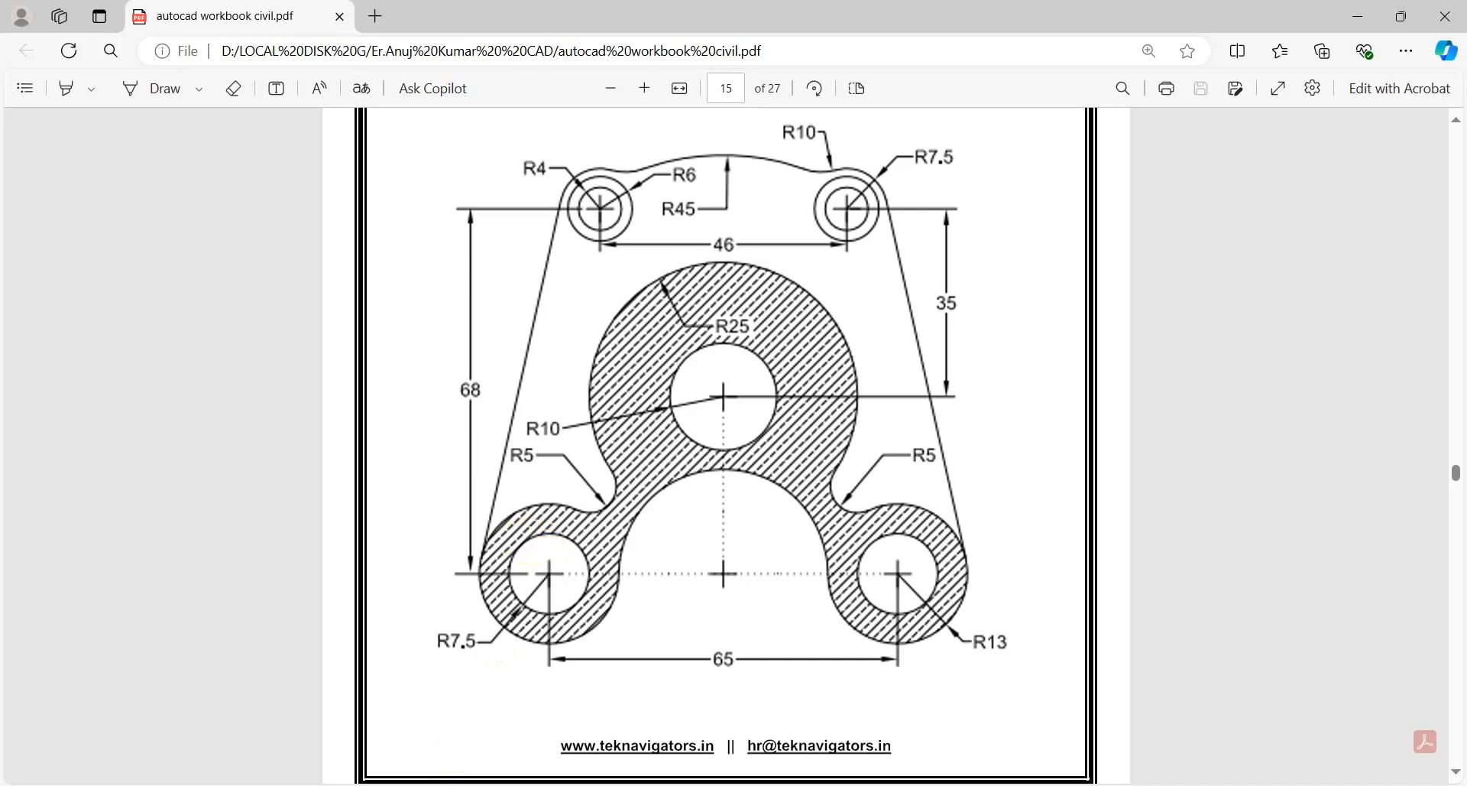
{"action": "mouse_move", "coordinate": [678, 779]}
{"action": "left_click", "coordinate": [677, 726]}
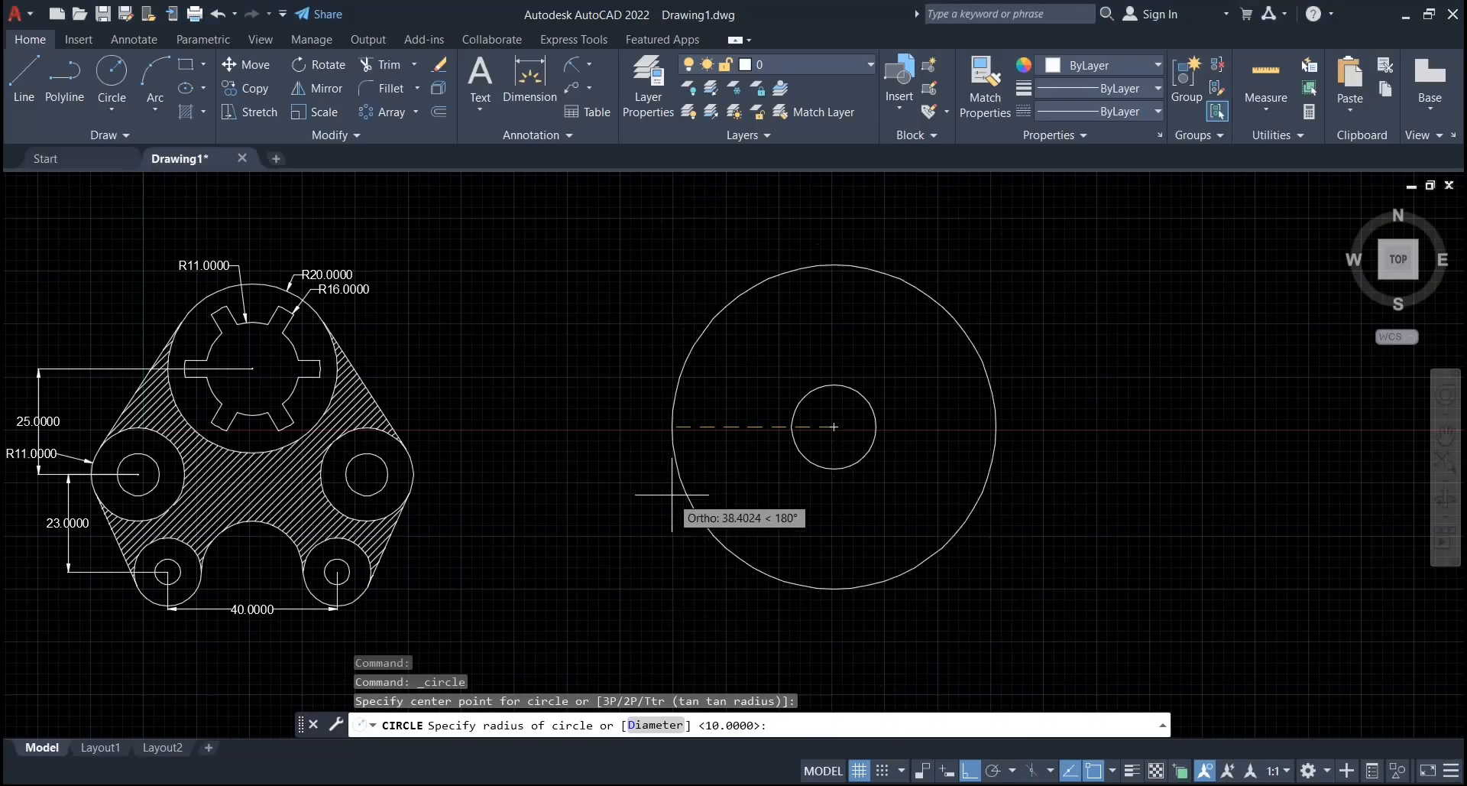
{"action": "type", "text": "25"}
{"action": "key", "text": "Return"}
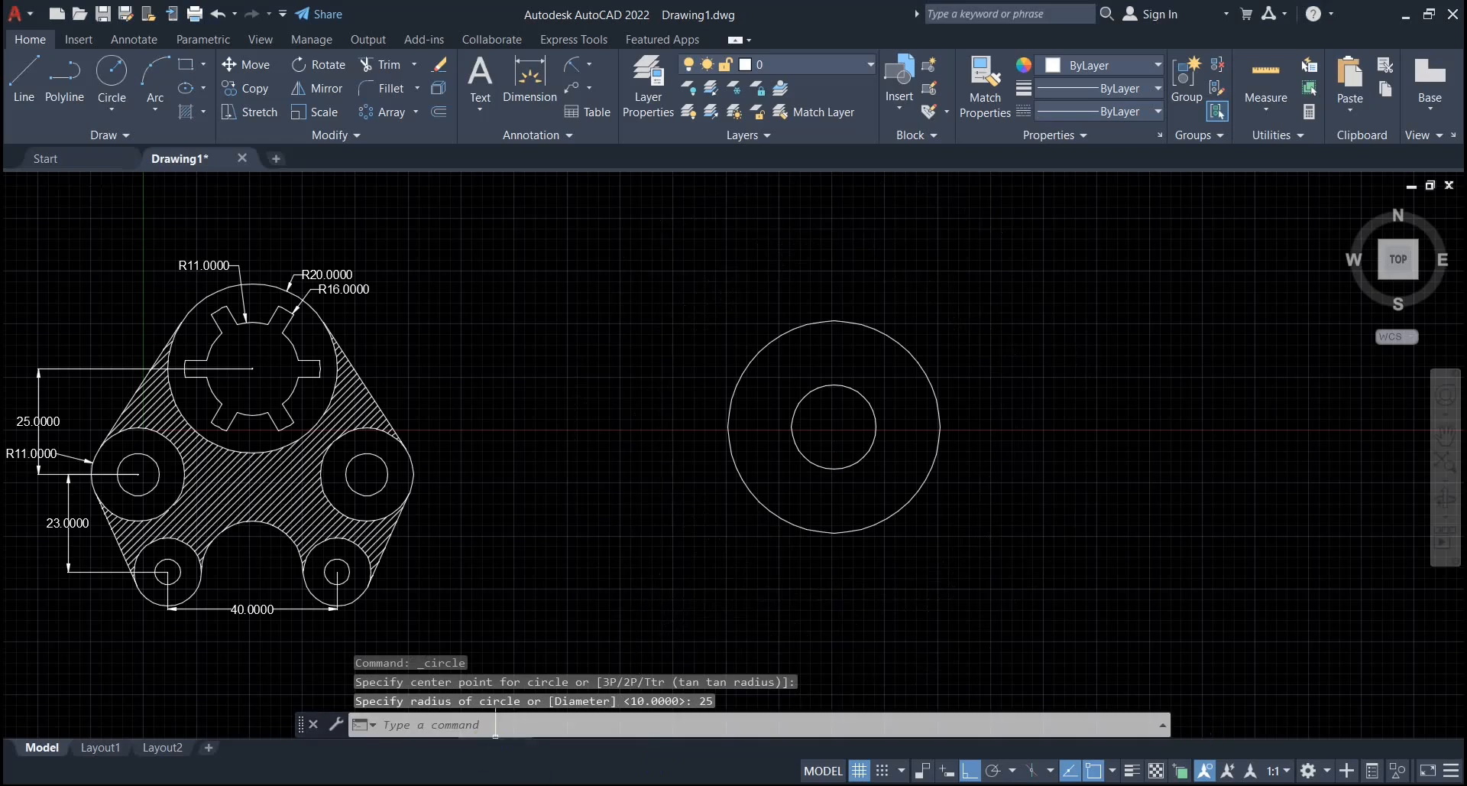
Draw a vertical construction line 35 long upward from the common centre of the two circles, taking the distance from the workbook PDF.
{"action": "left_click", "coordinate": [443, 785]}
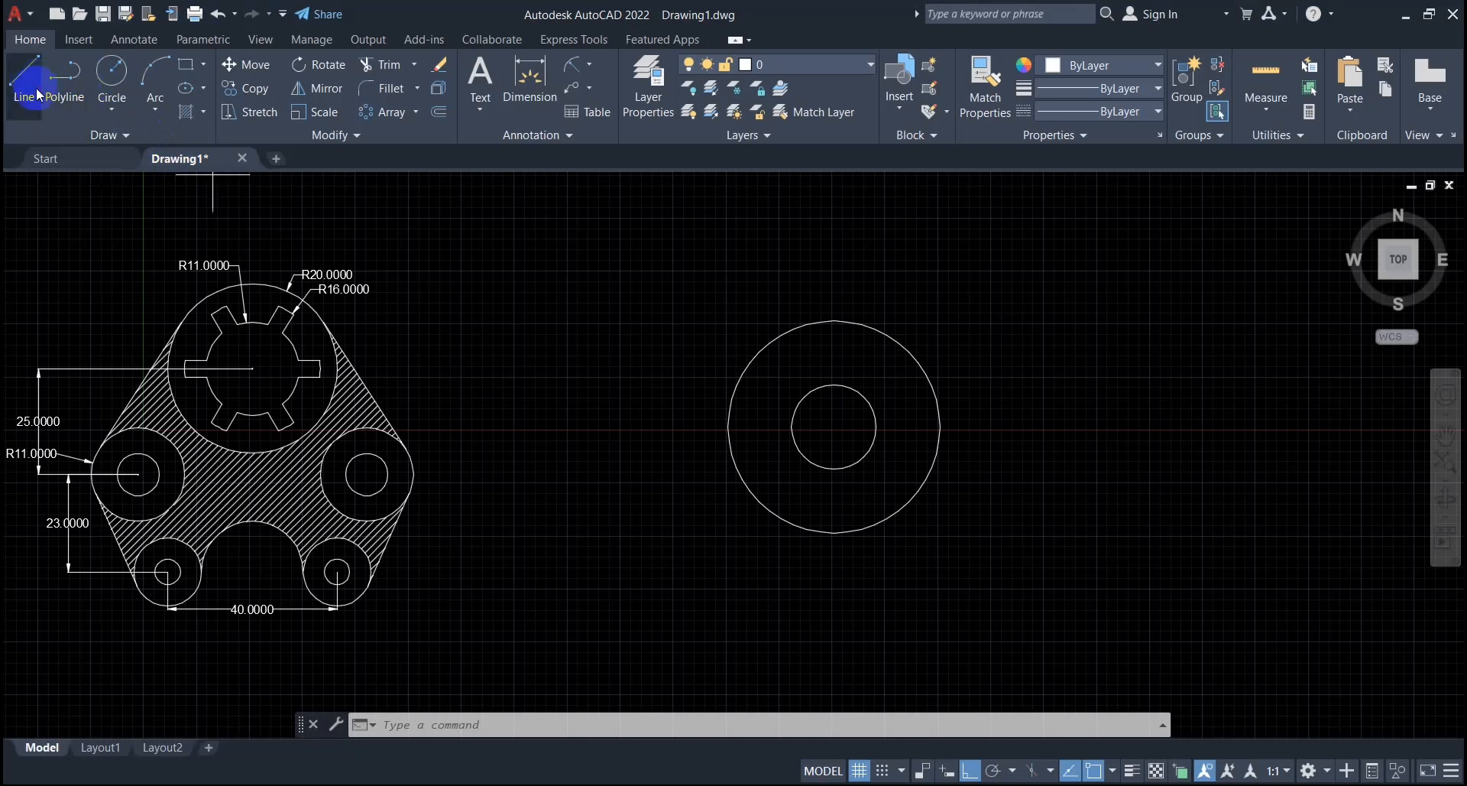
{"action": "left_click", "coordinate": [34, 82]}
{"action": "middle_click_drag", "start_coordinate": [803, 431], "coordinate": [779, 540]}
{"action": "left_click", "coordinate": [810, 536]}
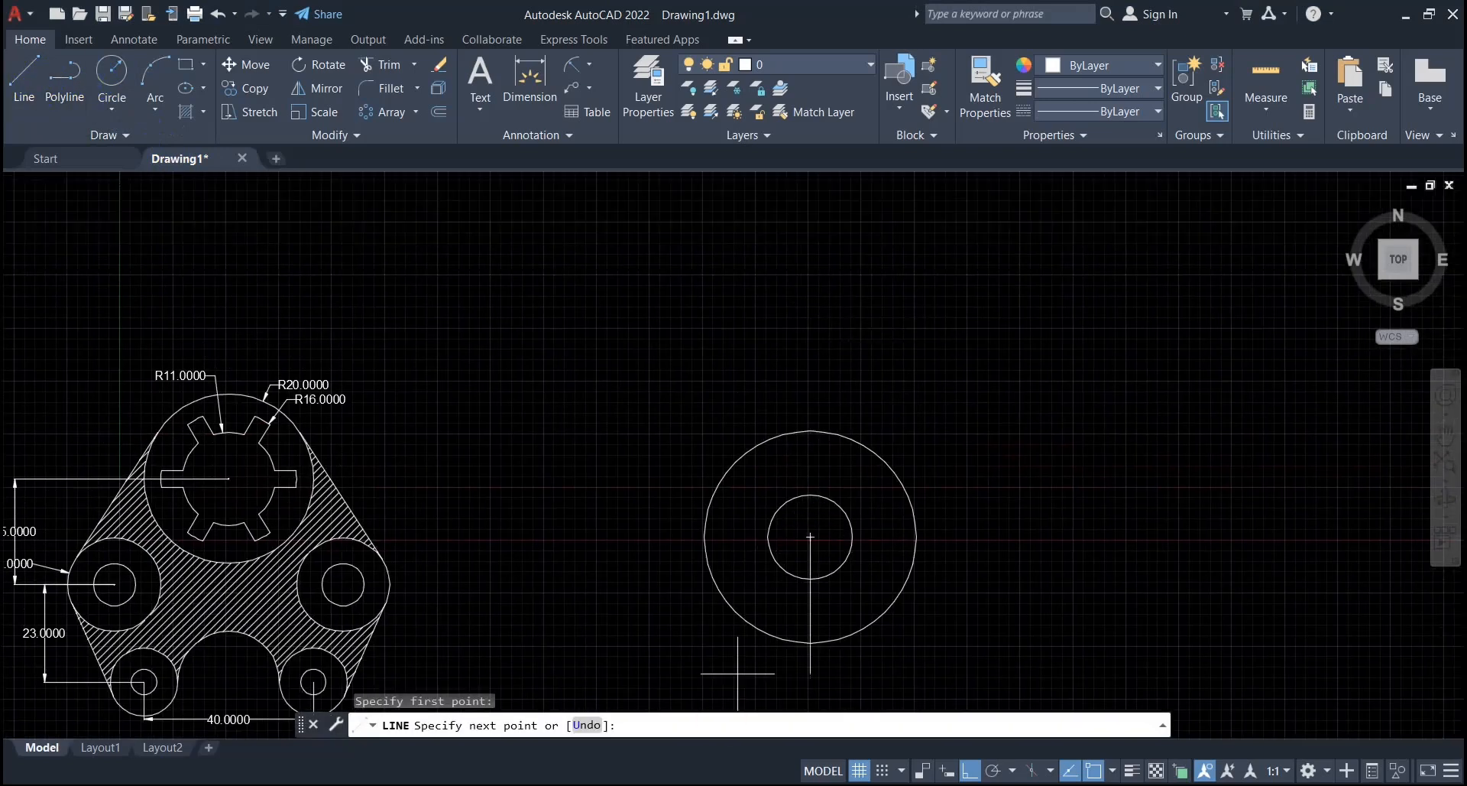
{"action": "key", "text": "alt+Tab"}
{"action": "key", "text": "alt+Tab"}
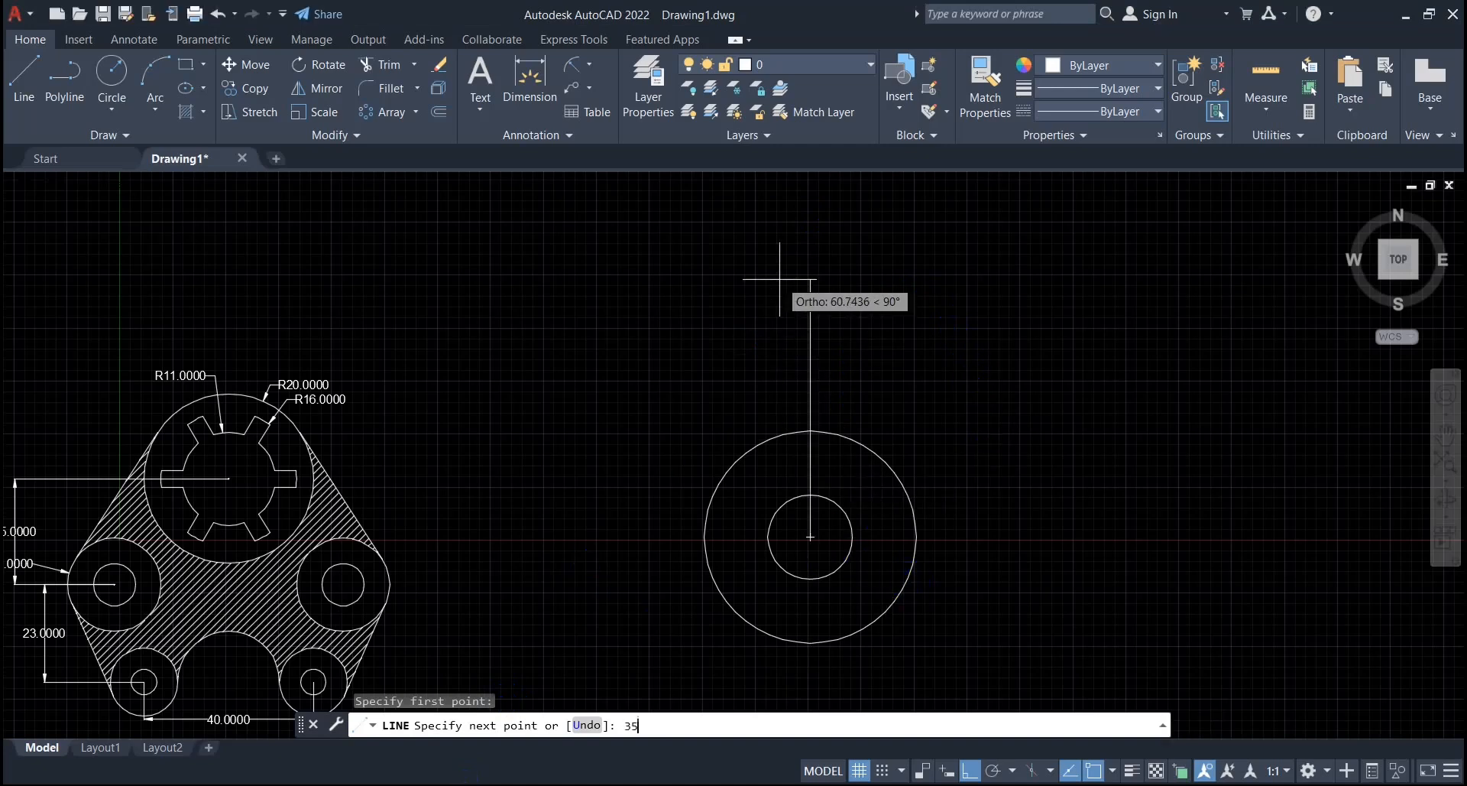
{"action": "key", "text": "Return"}
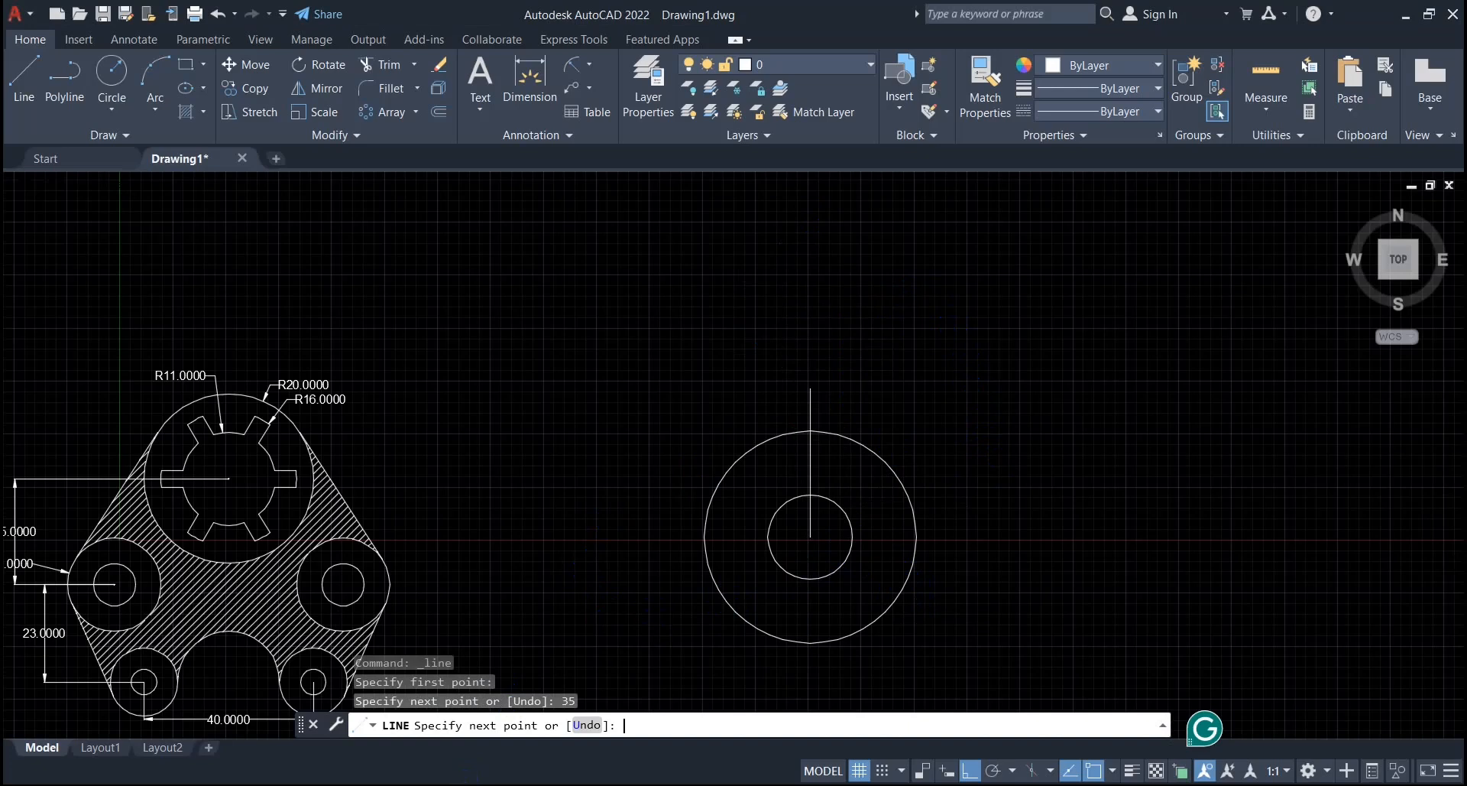
{"action": "key", "text": "Return"}
Draw a horizontal construction line 23 long to the left from the vertical line's upper end, half the workbook's 46 centre distance.
{"action": "scroll", "coordinate": [638, 458], "scroll_direction": "down", "scroll_amount": 2}
{"action": "left_click", "coordinate": [451, 775]}
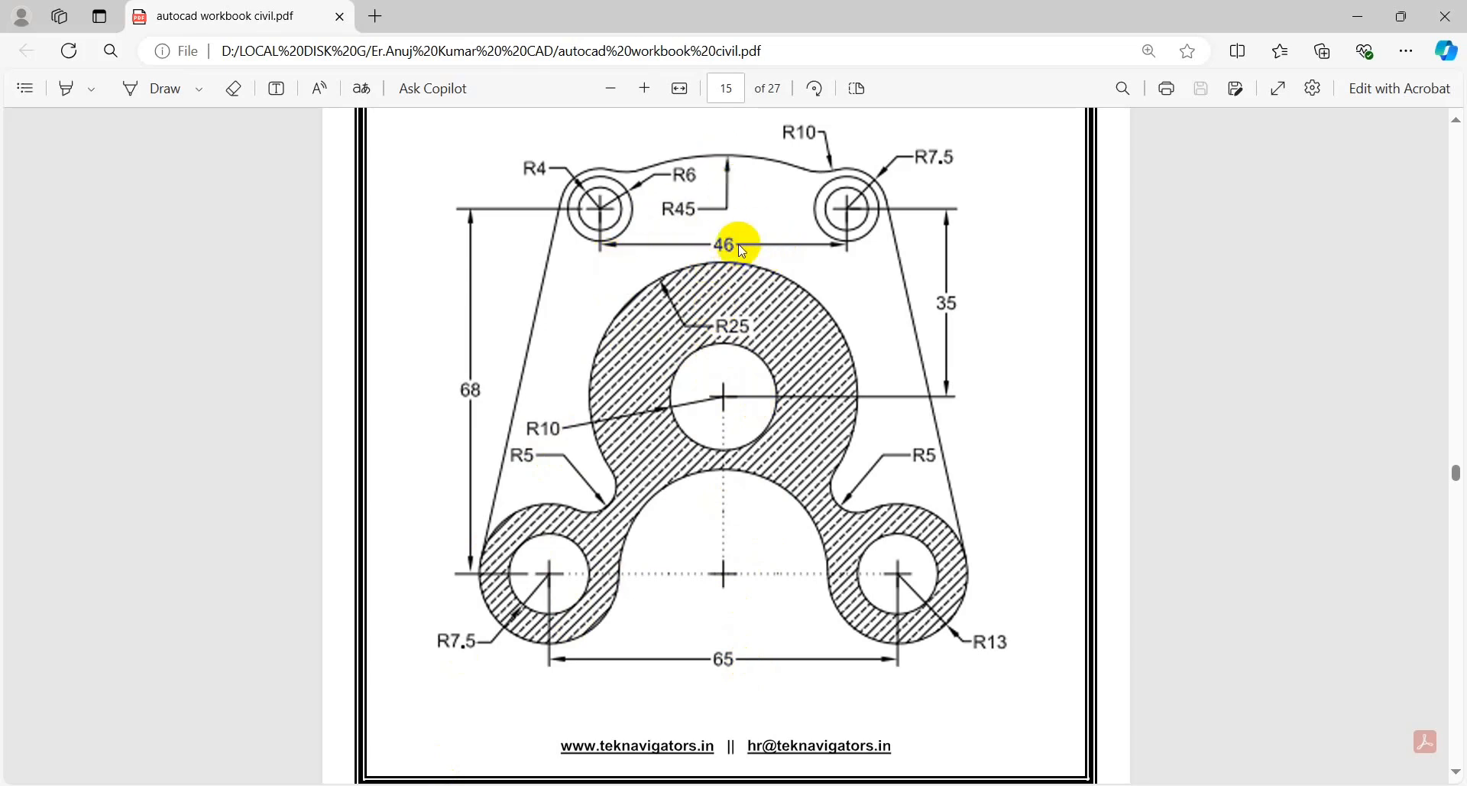
{"action": "key", "text": "alt+Tab"}
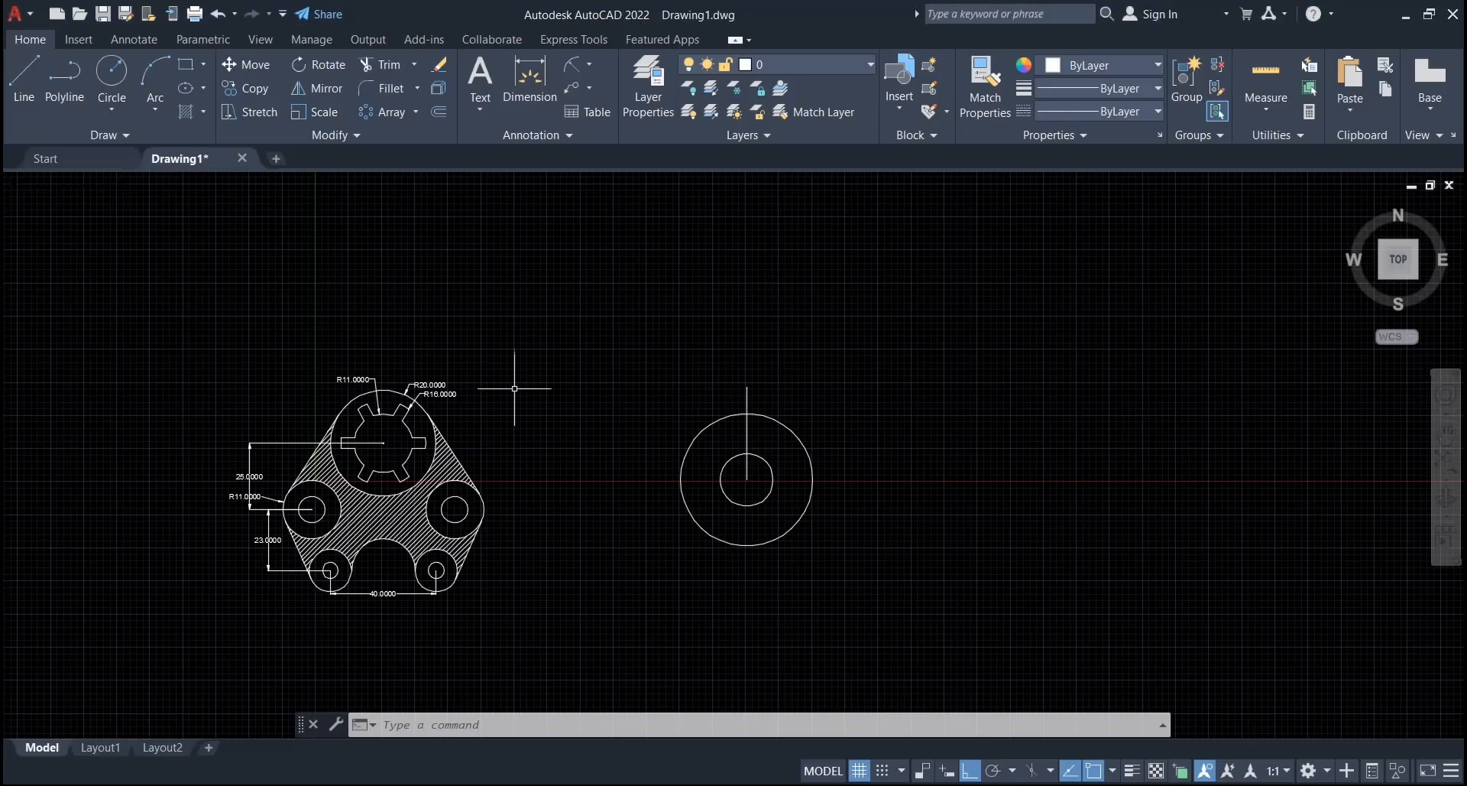
{"action": "left_click", "coordinate": [23, 77]}
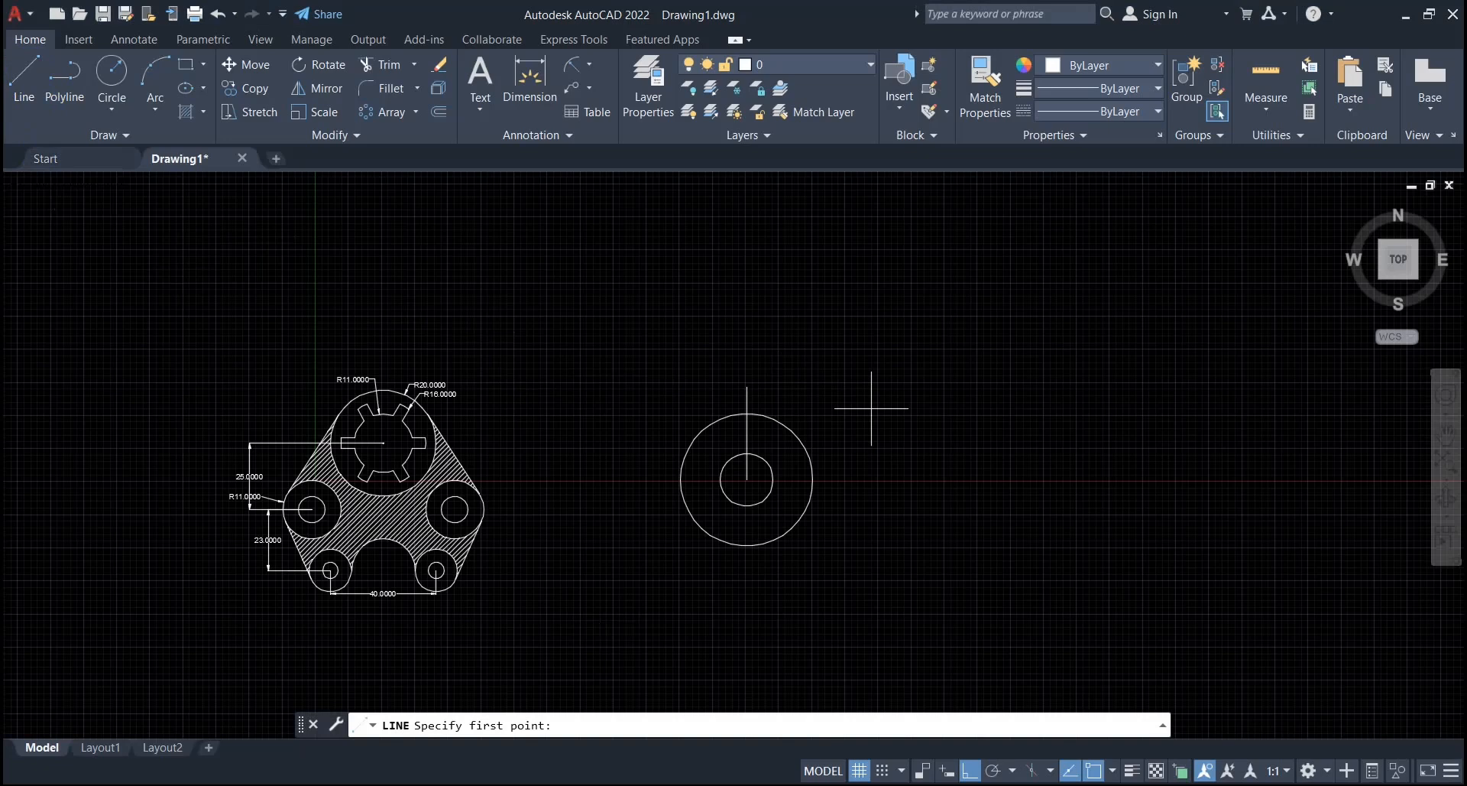
{"action": "left_click", "coordinate": [747, 386]}
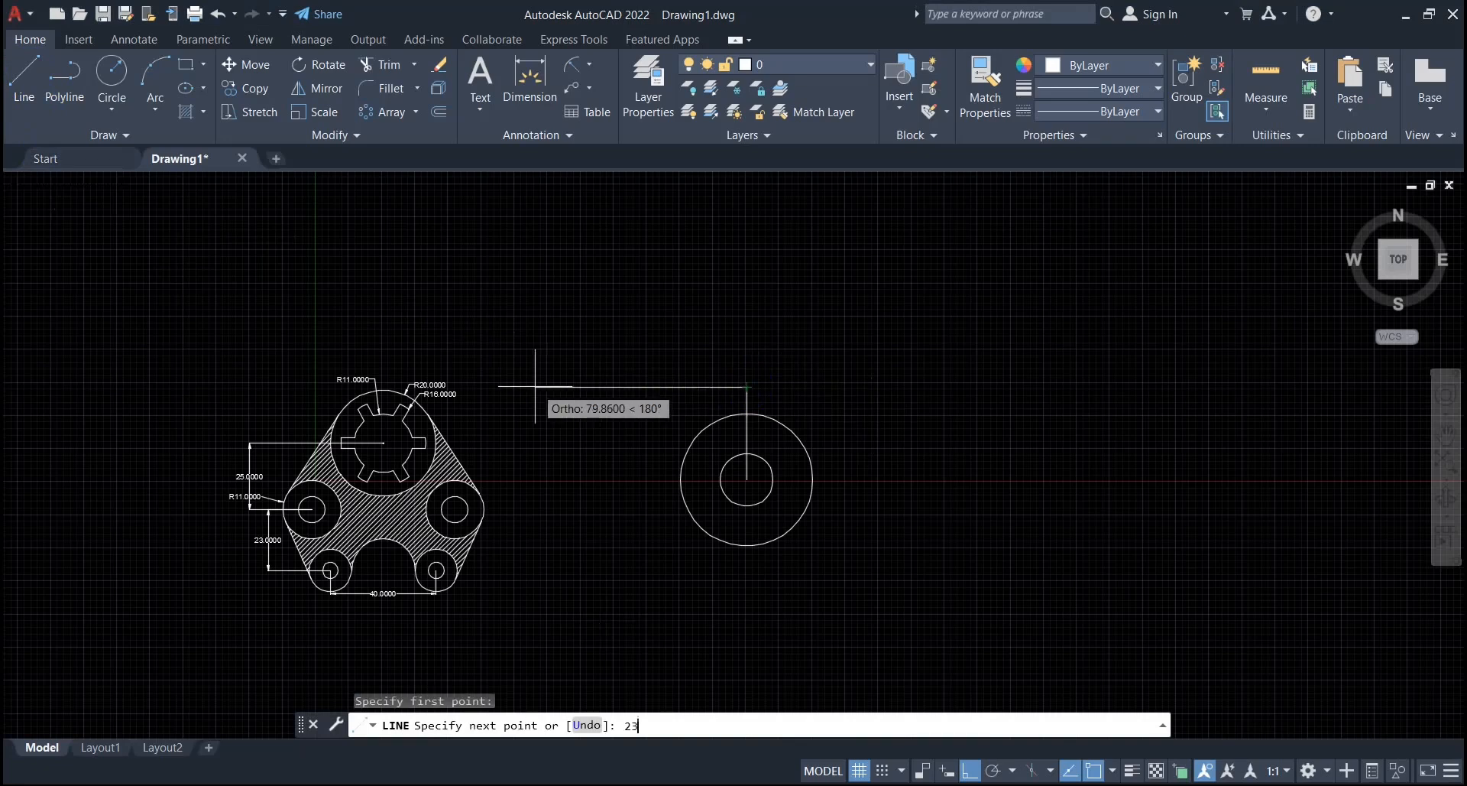
{"action": "key", "text": "Return"}
{"action": "key", "text": "Return"}
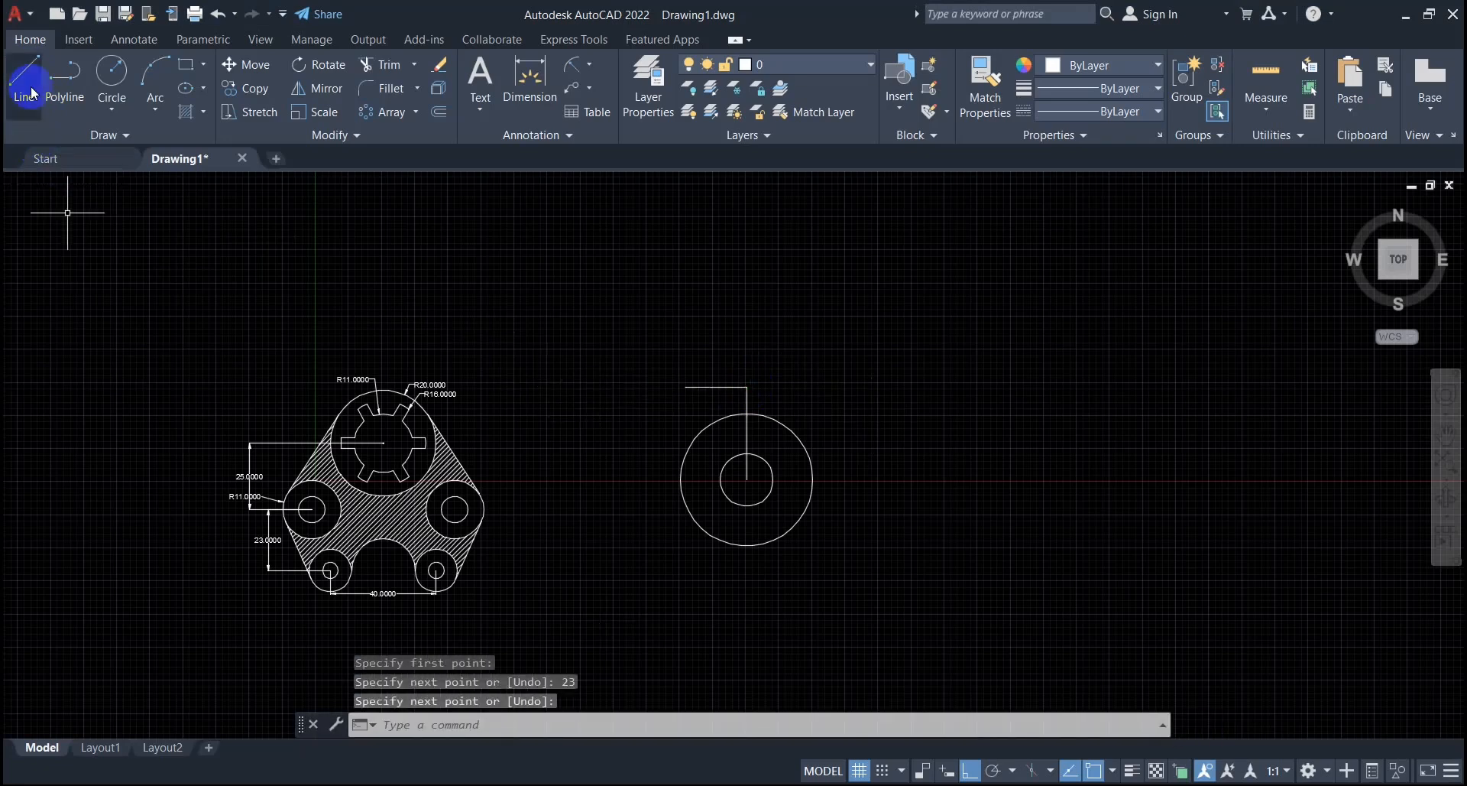
{"action": "left_click", "coordinate": [107, 76]}
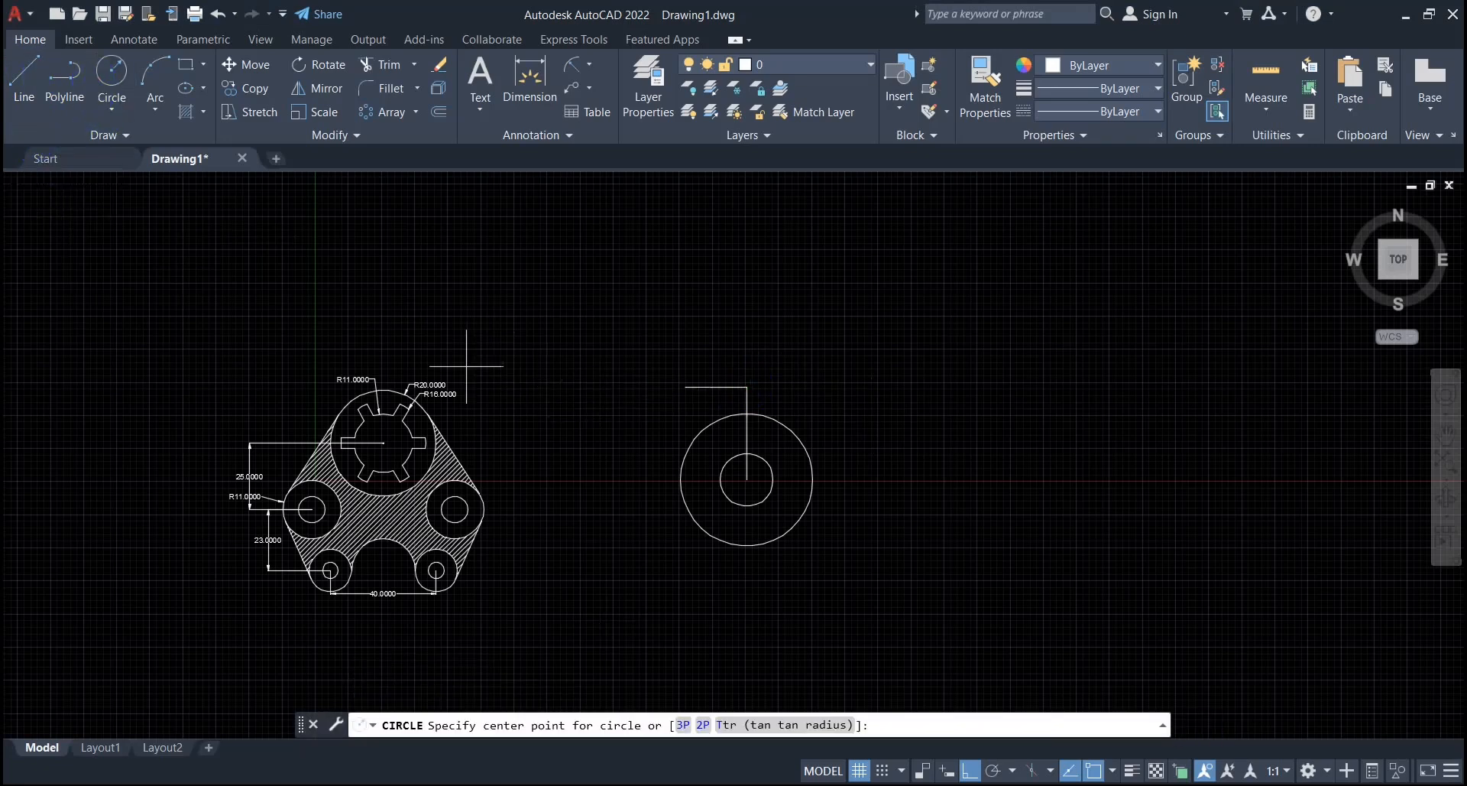
{"action": "left_click", "coordinate": [747, 387]}
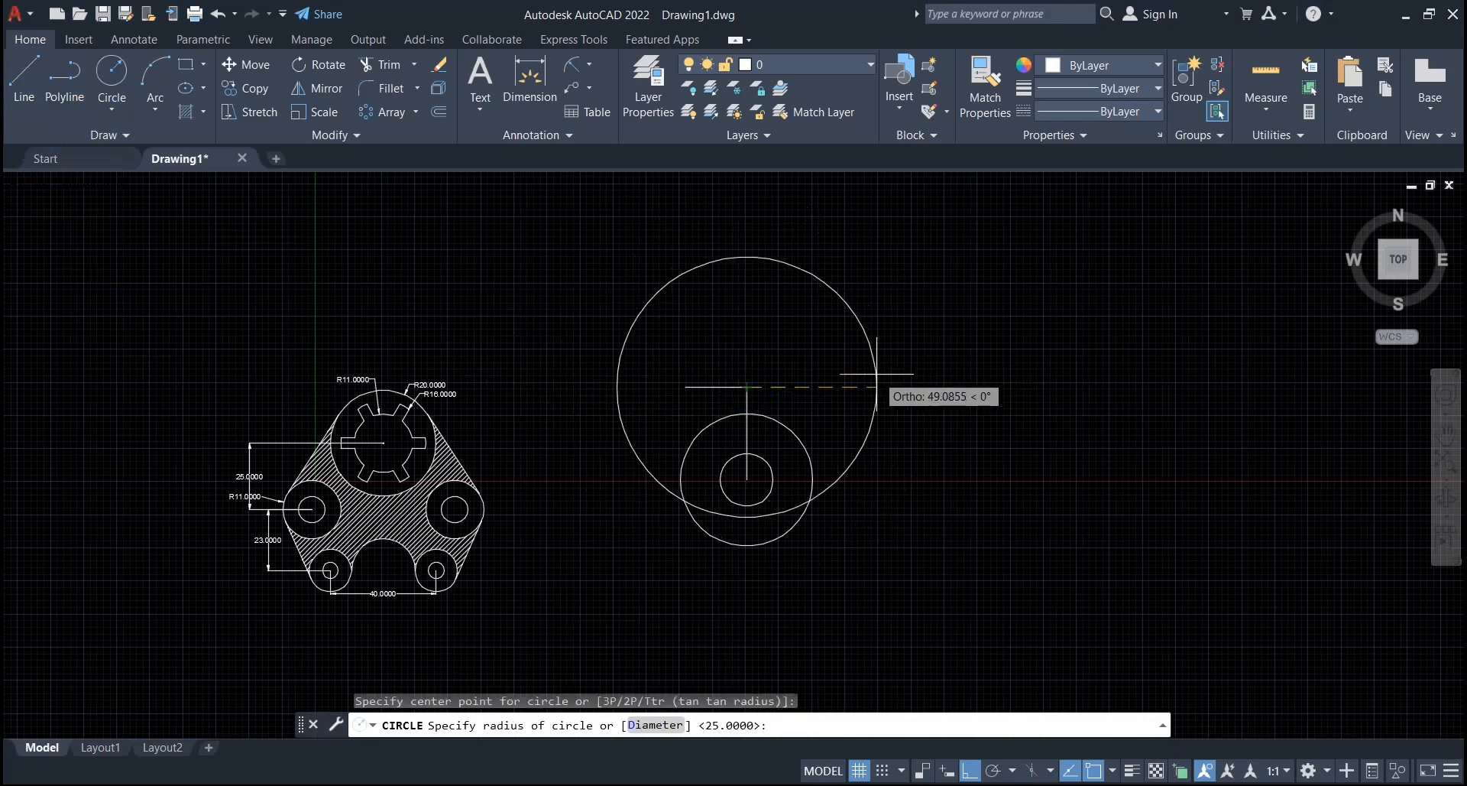
{"action": "key", "text": "Escape"}
{"action": "key", "text": "Escape"}
{"action": "key", "text": "Escape"}
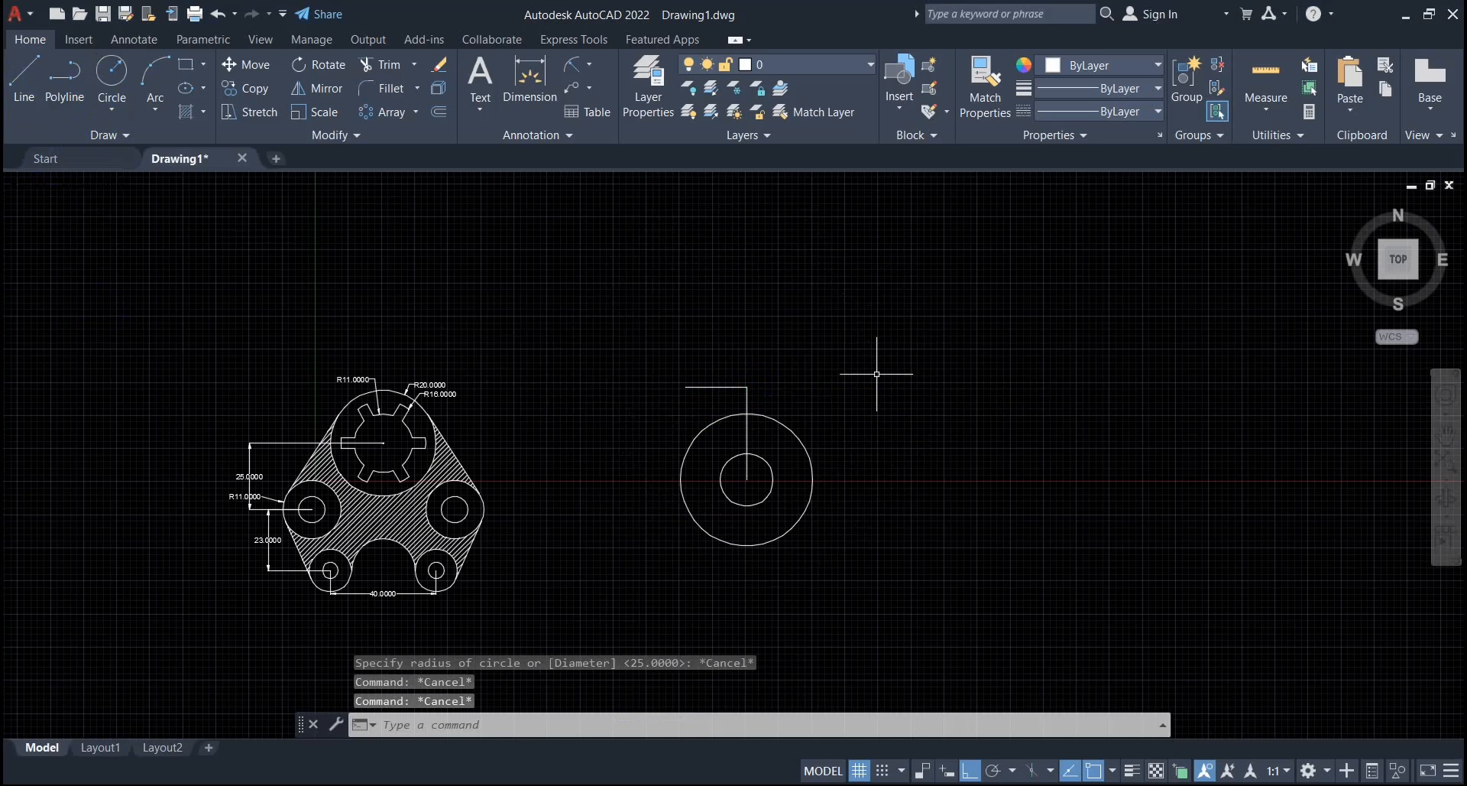
Draw a horizontal construction line 23 long to the right from the vertical line's upper end, after rechecking the workbook PDF.
{"action": "left_click", "coordinate": [21, 84]}
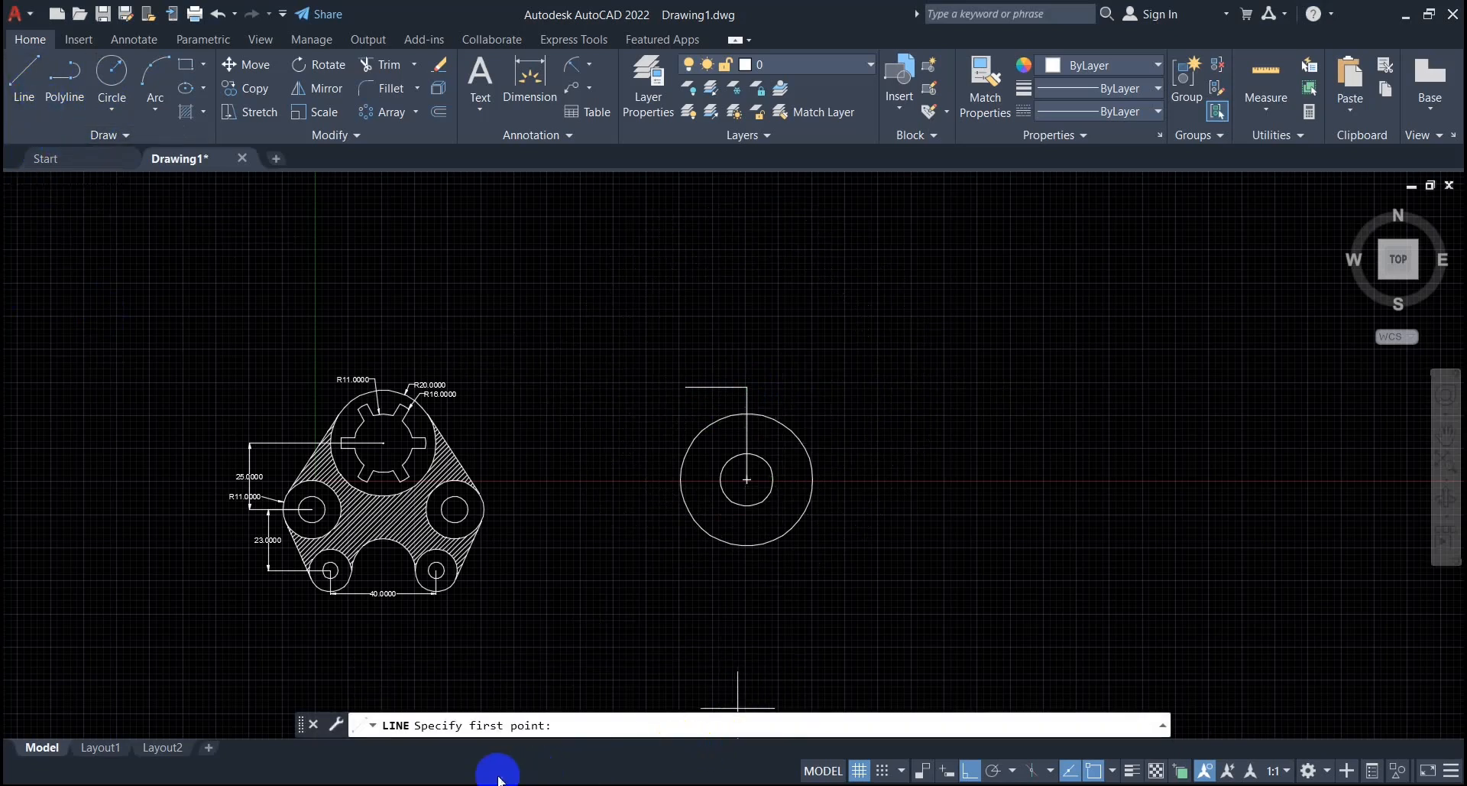
{"action": "left_click", "coordinate": [445, 784]}
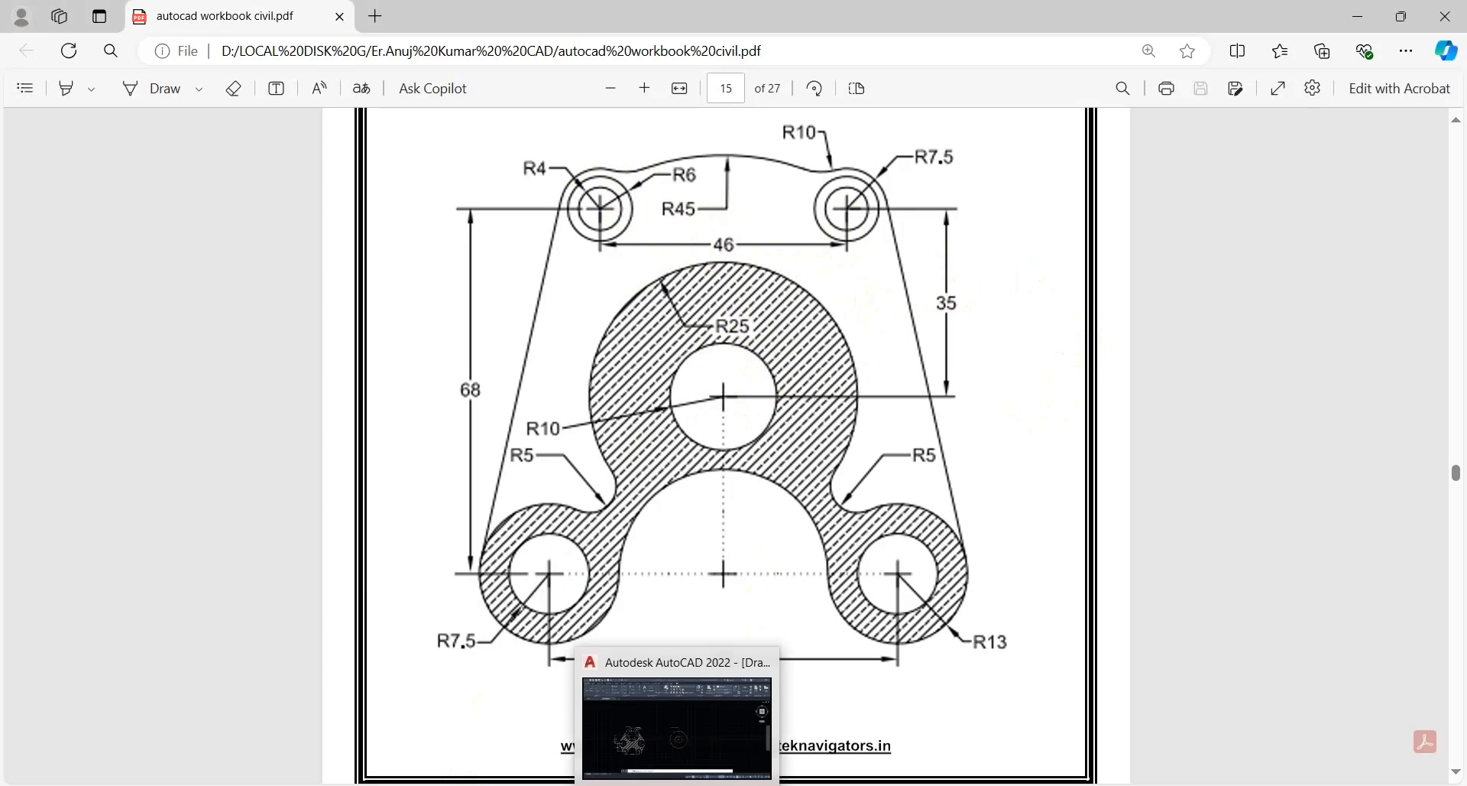
{"action": "left_click", "coordinate": [679, 784]}
{"action": "left_click", "coordinate": [746, 387]}
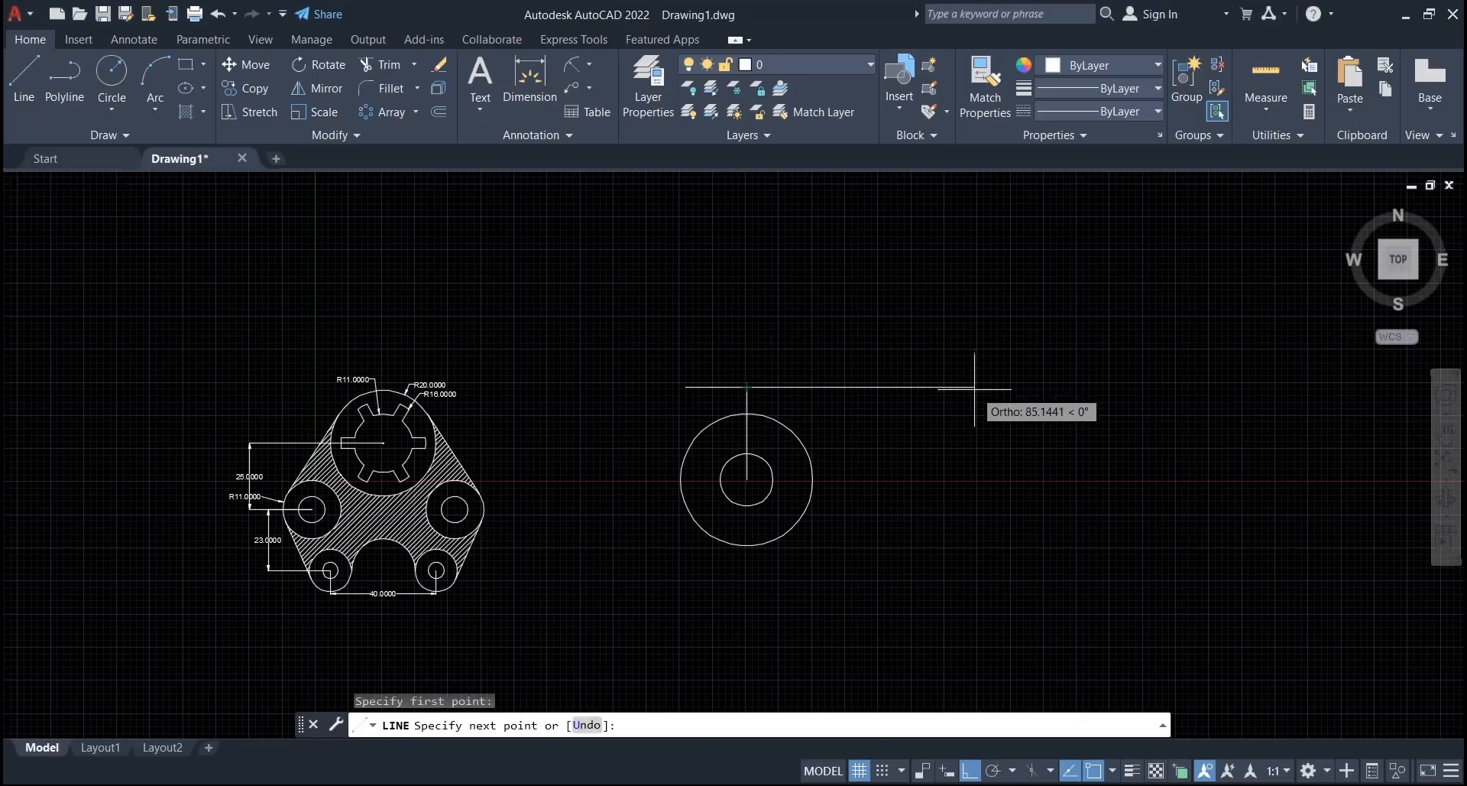
{"action": "type", "text": "23"}
{"action": "key", "text": "Return"}
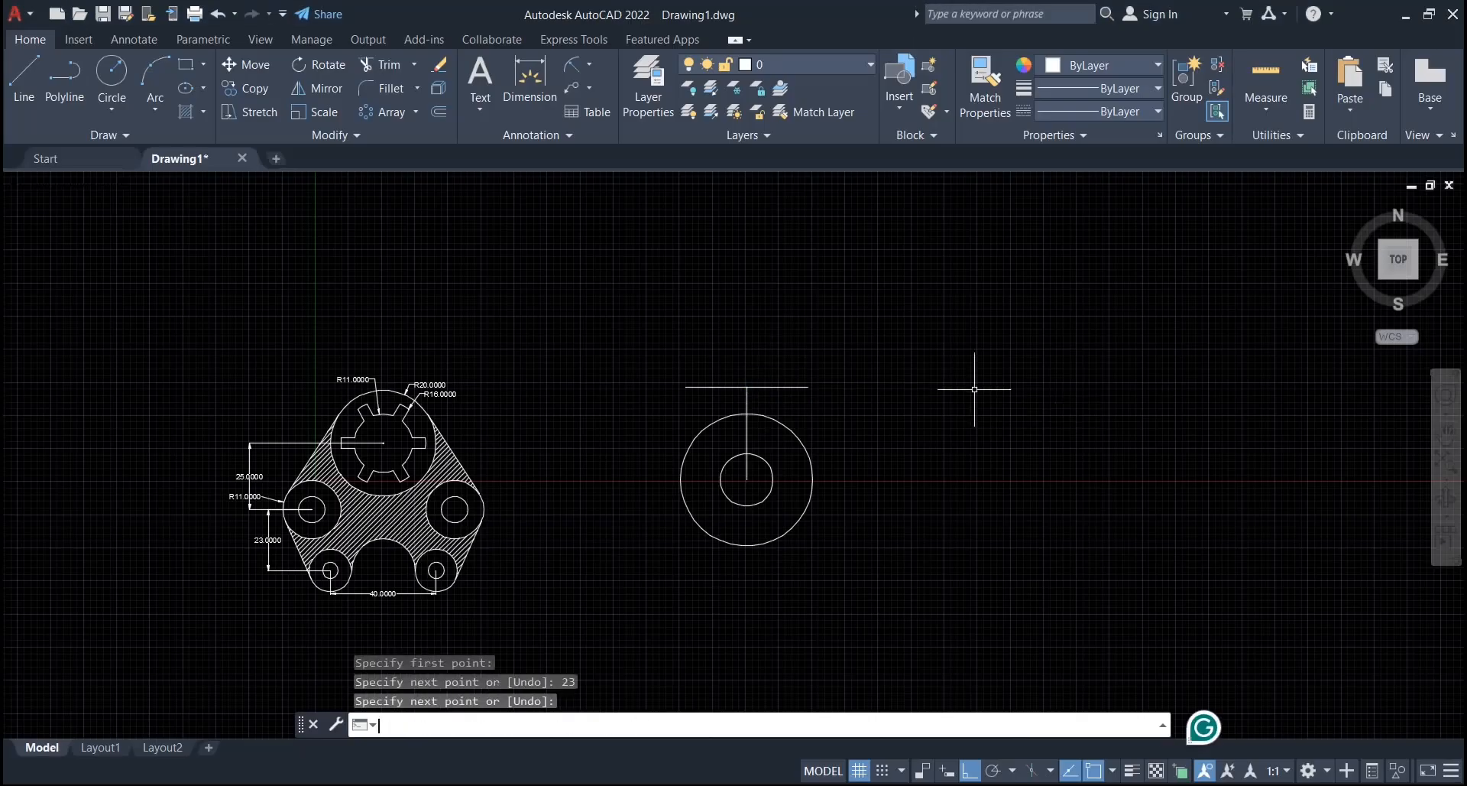
{"action": "key", "text": "Return"}
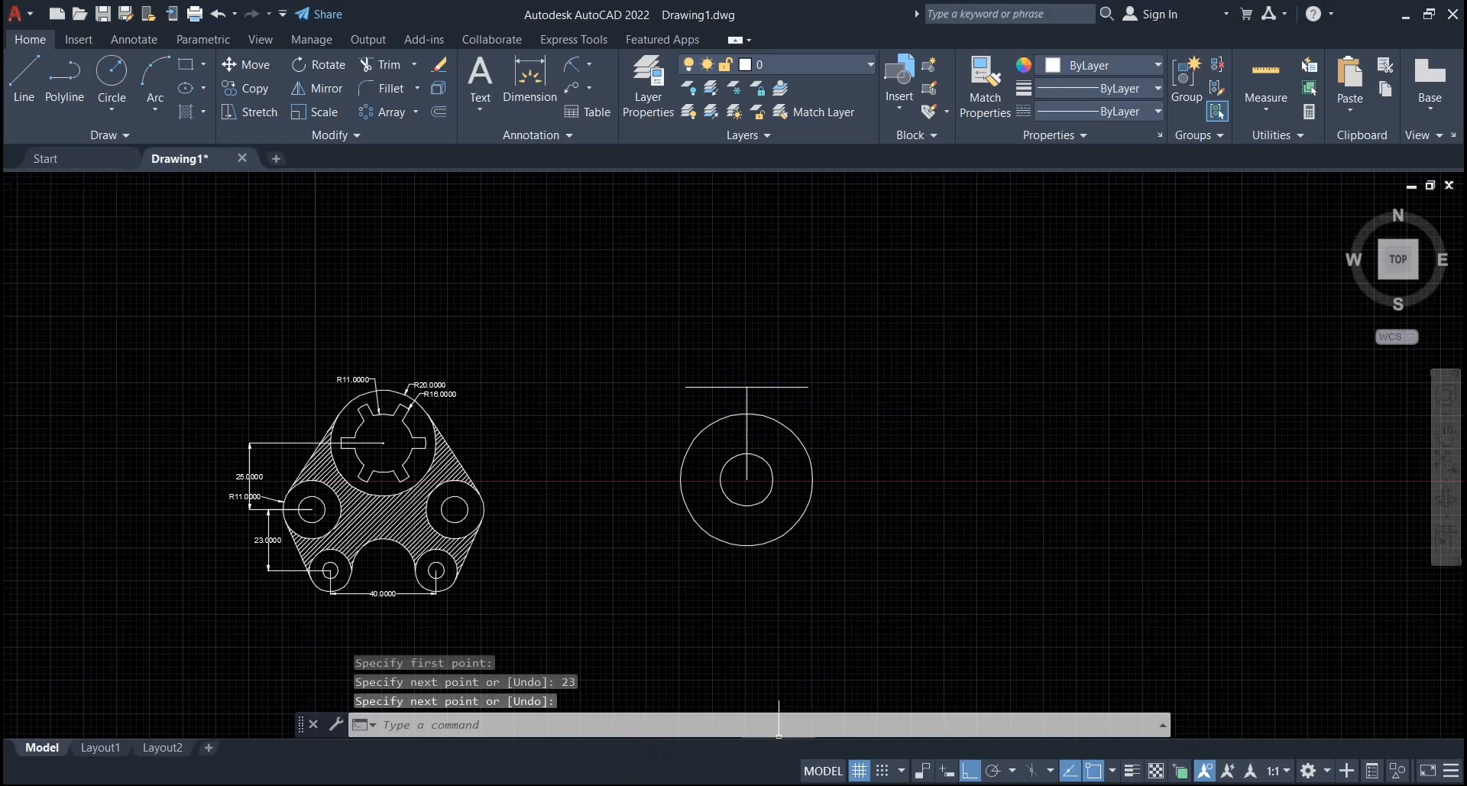
Switch to the workbook PDF and check the circle radii of the part's upper left boss.
{"action": "key", "text": "alt+Tab"}
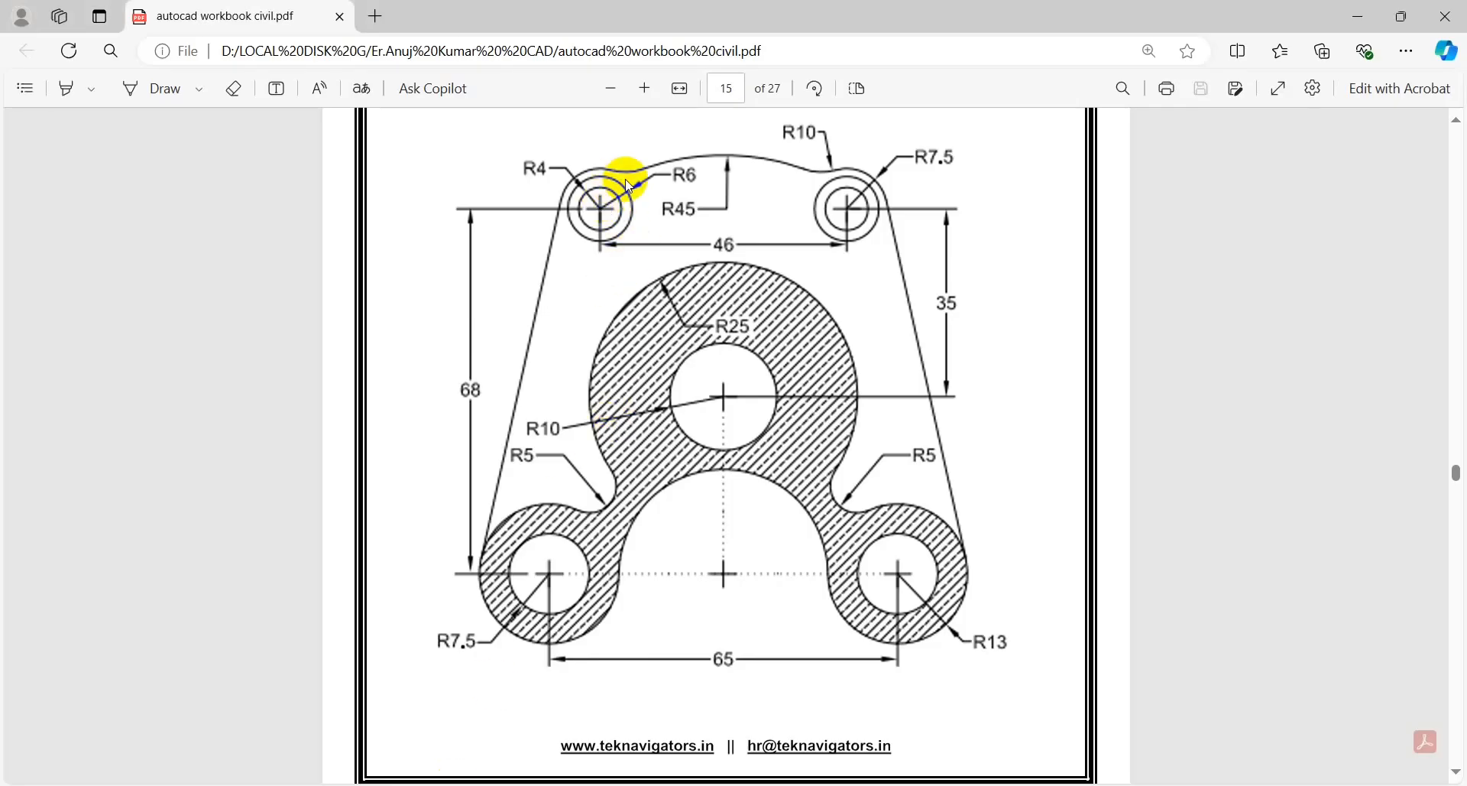